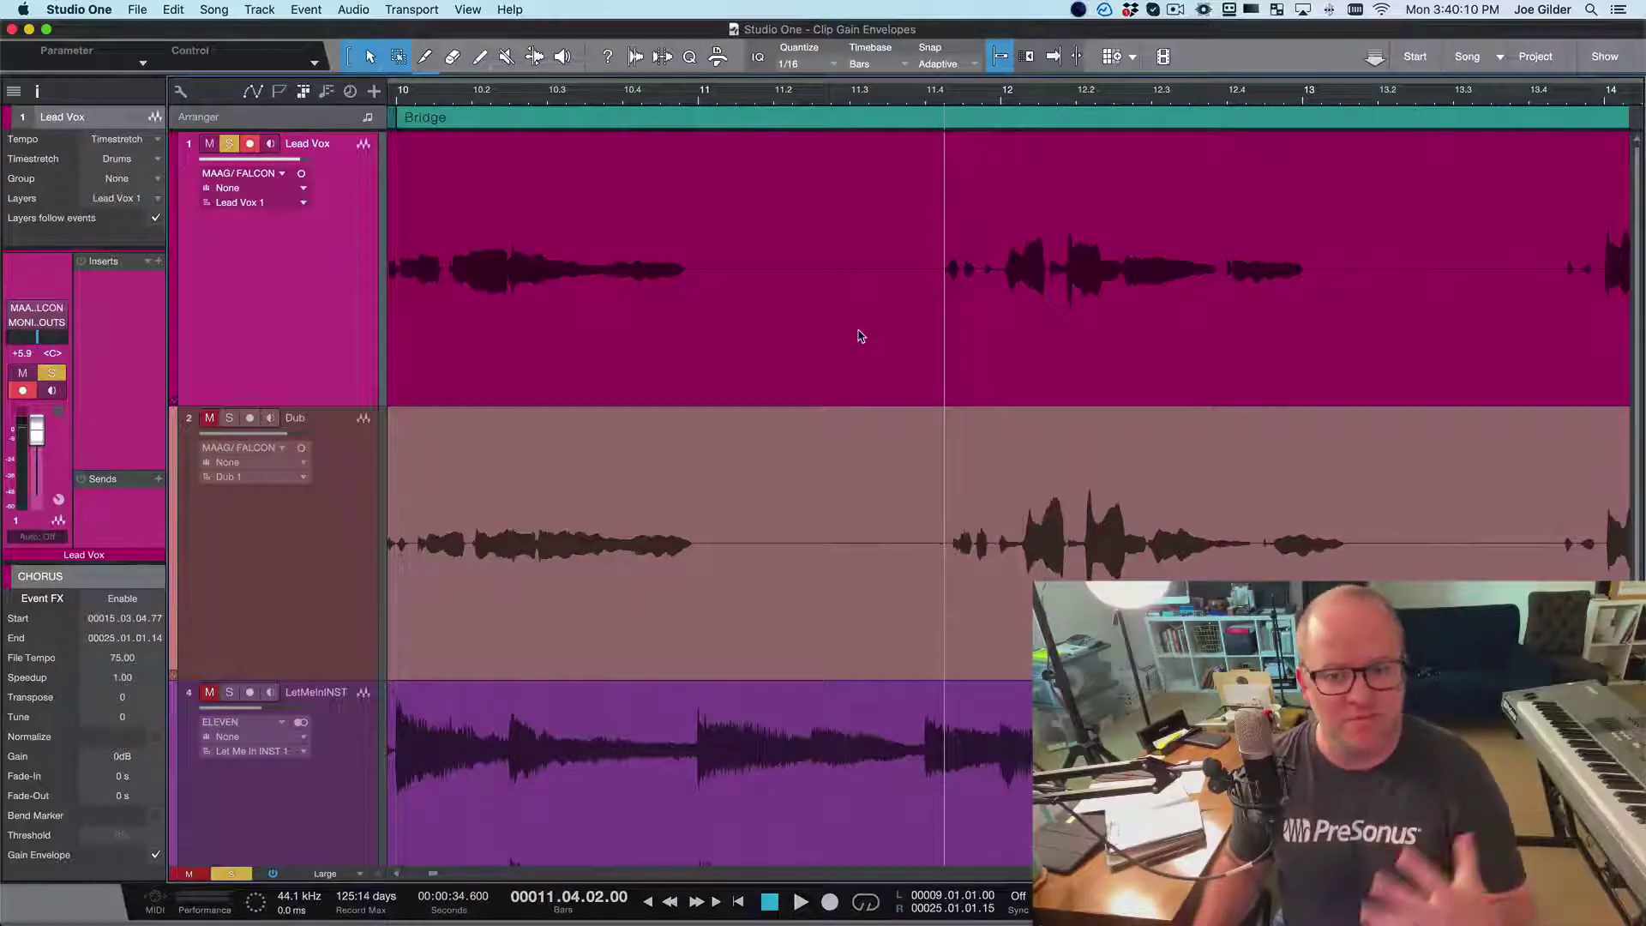
Select the Lead Vox event on the first track to show its settings in the Inspector.
click(770, 335)
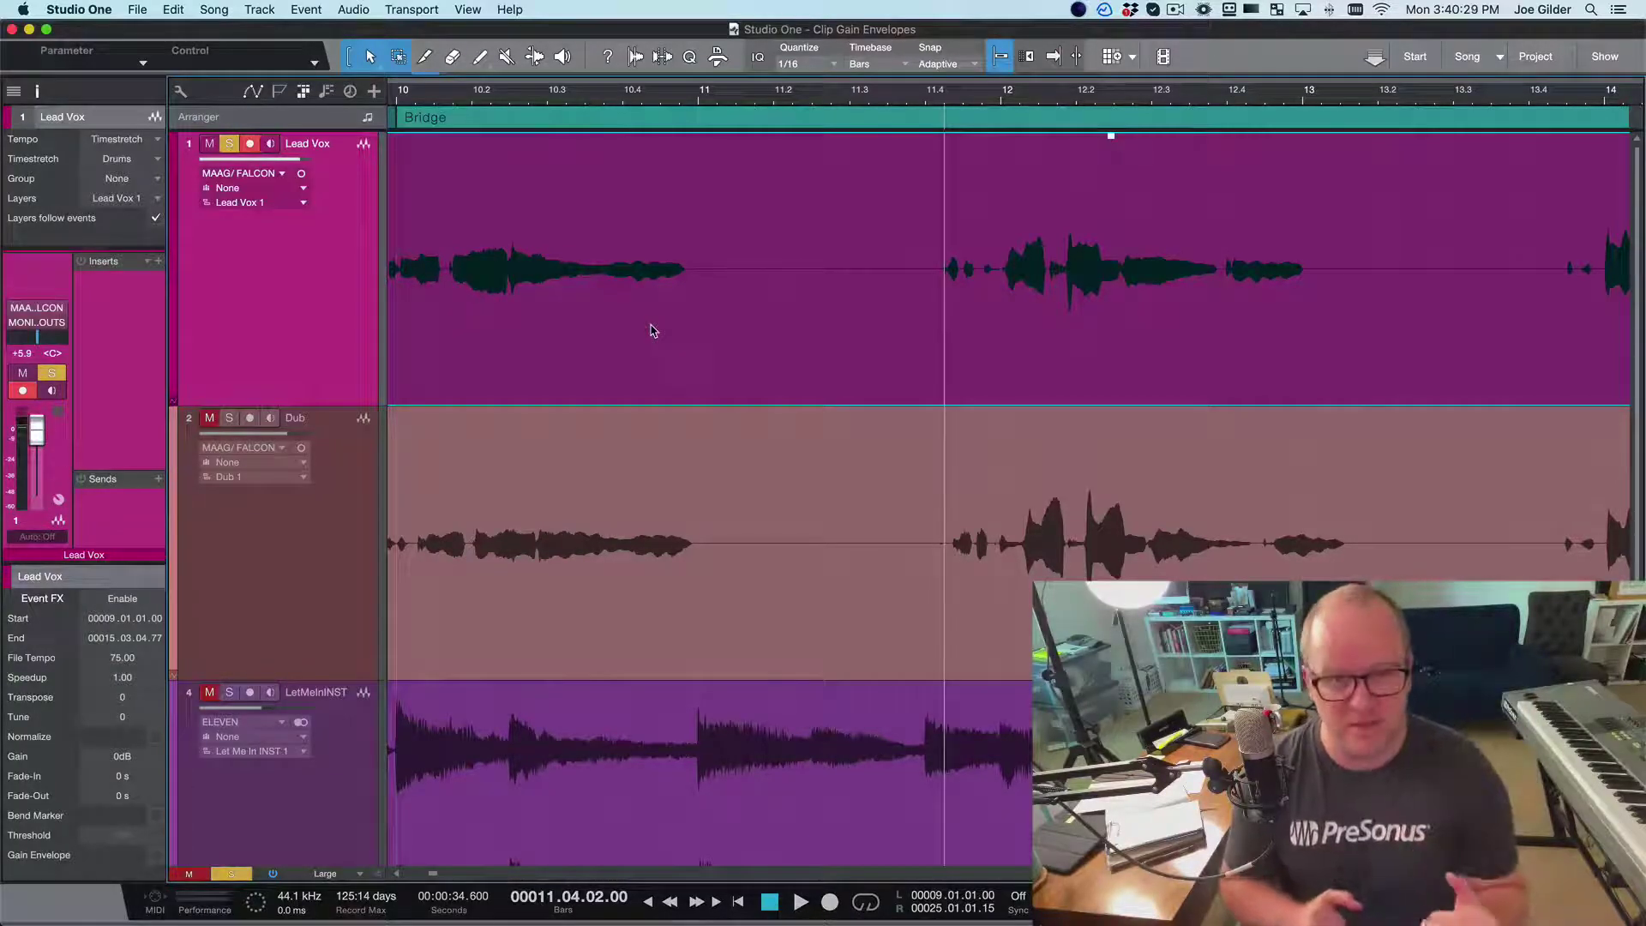
Show input gain controls on the Console channels and set the Dub channel's input gain to 0.0 dB.
key(F3)
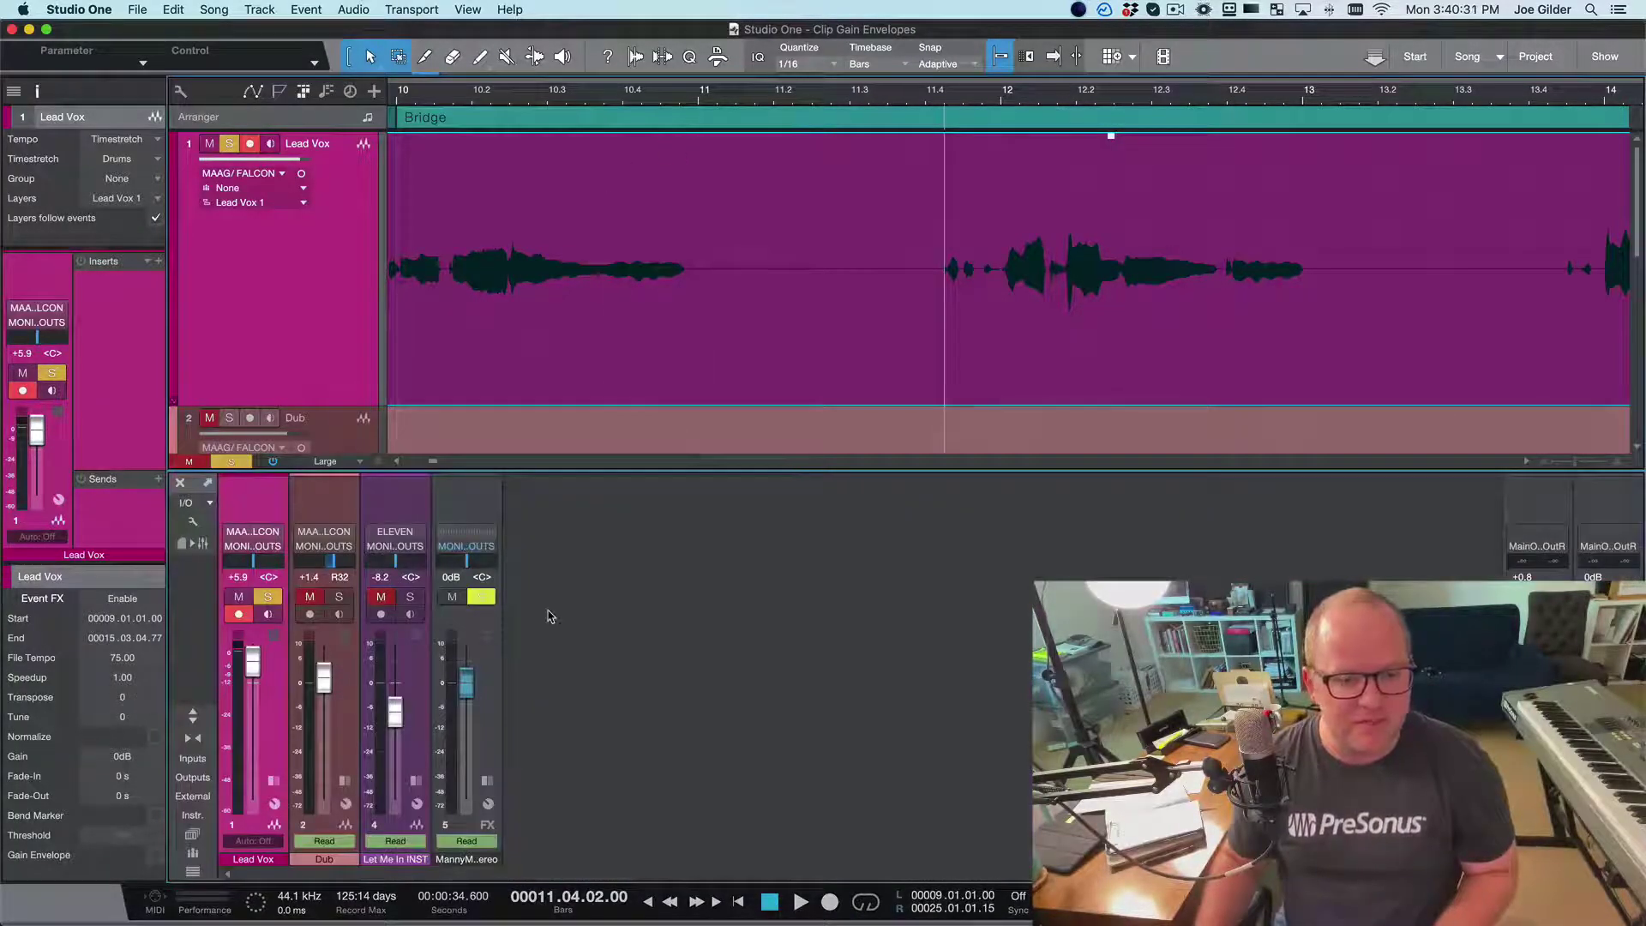
click(192, 525)
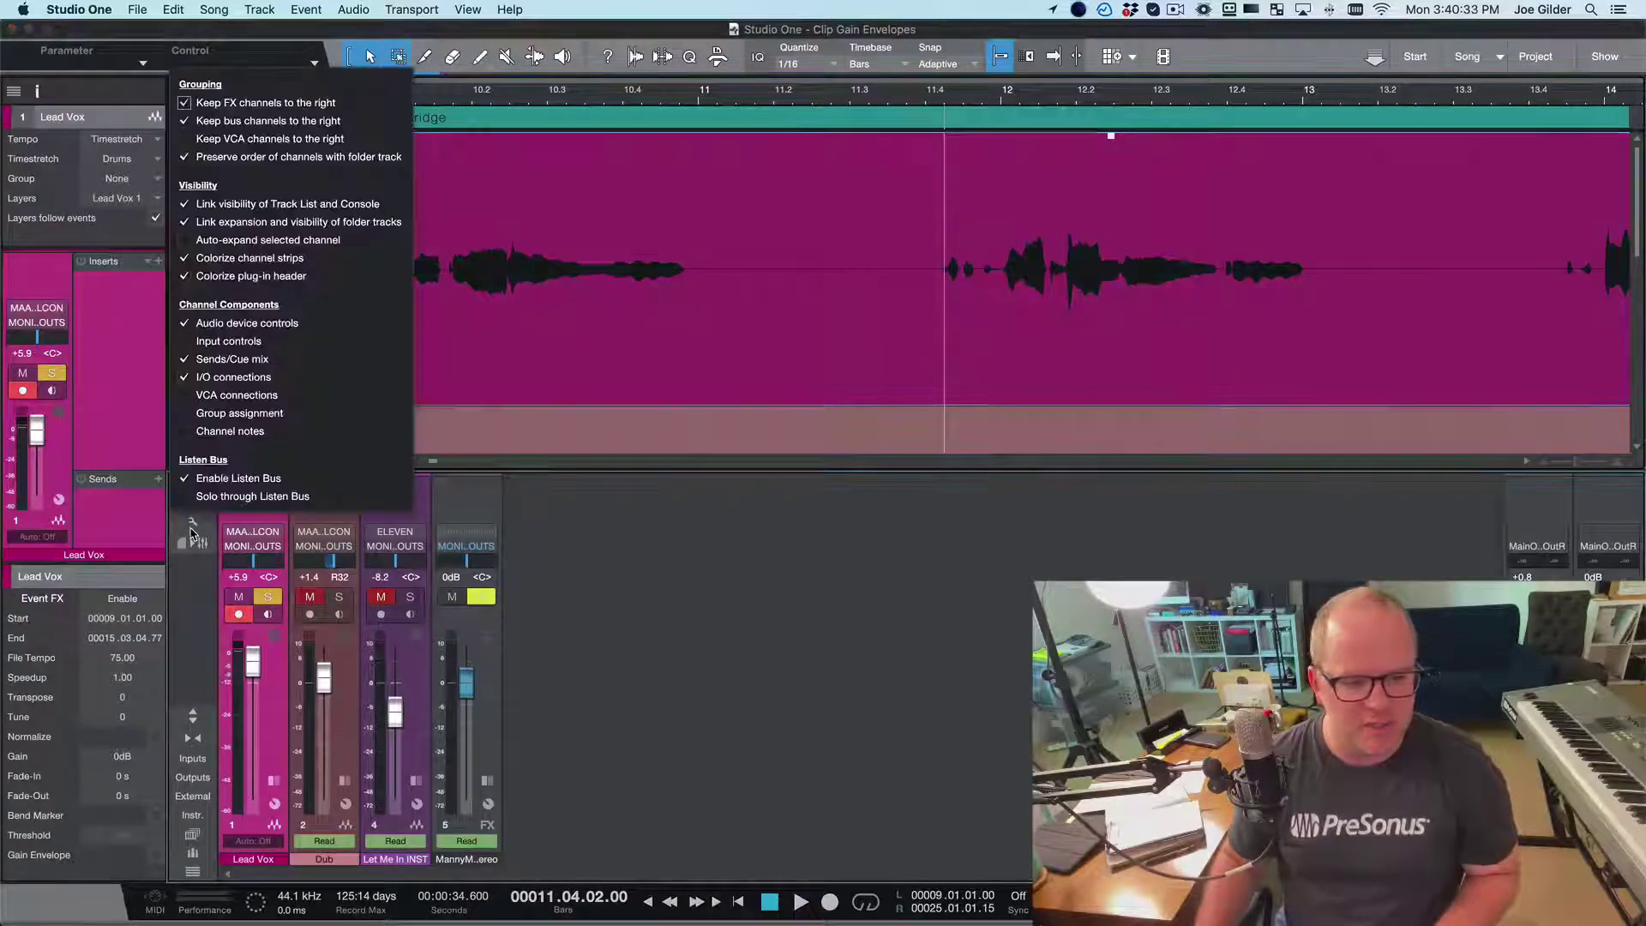
click(185, 342)
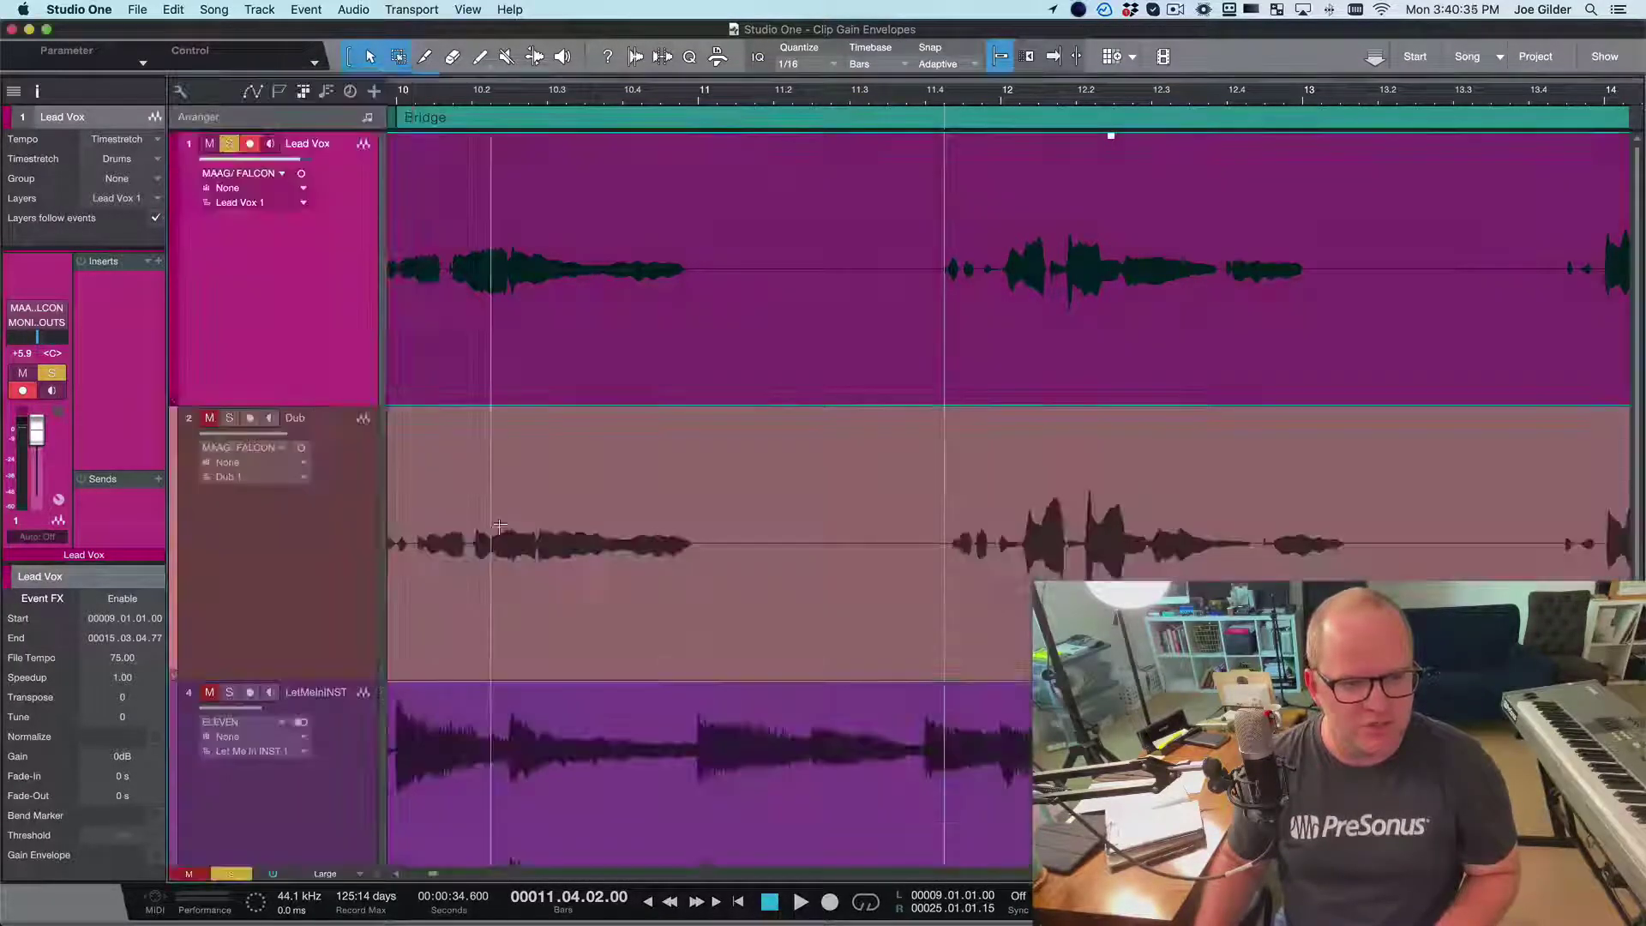
drag(301, 535, 301, 534)
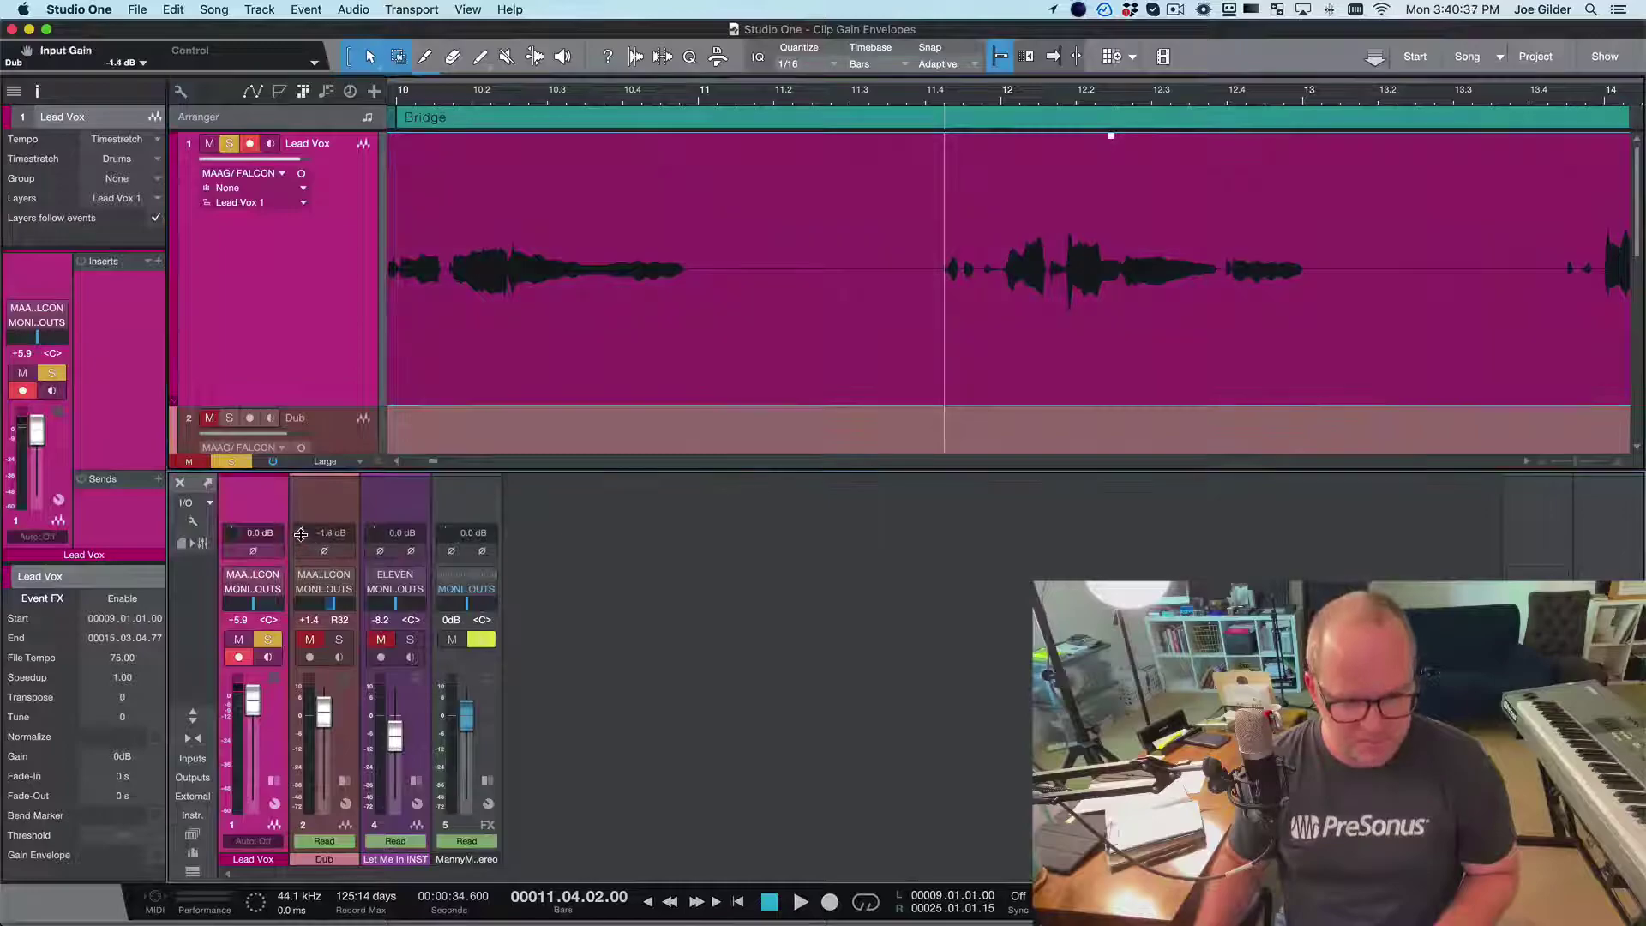
key(F3)
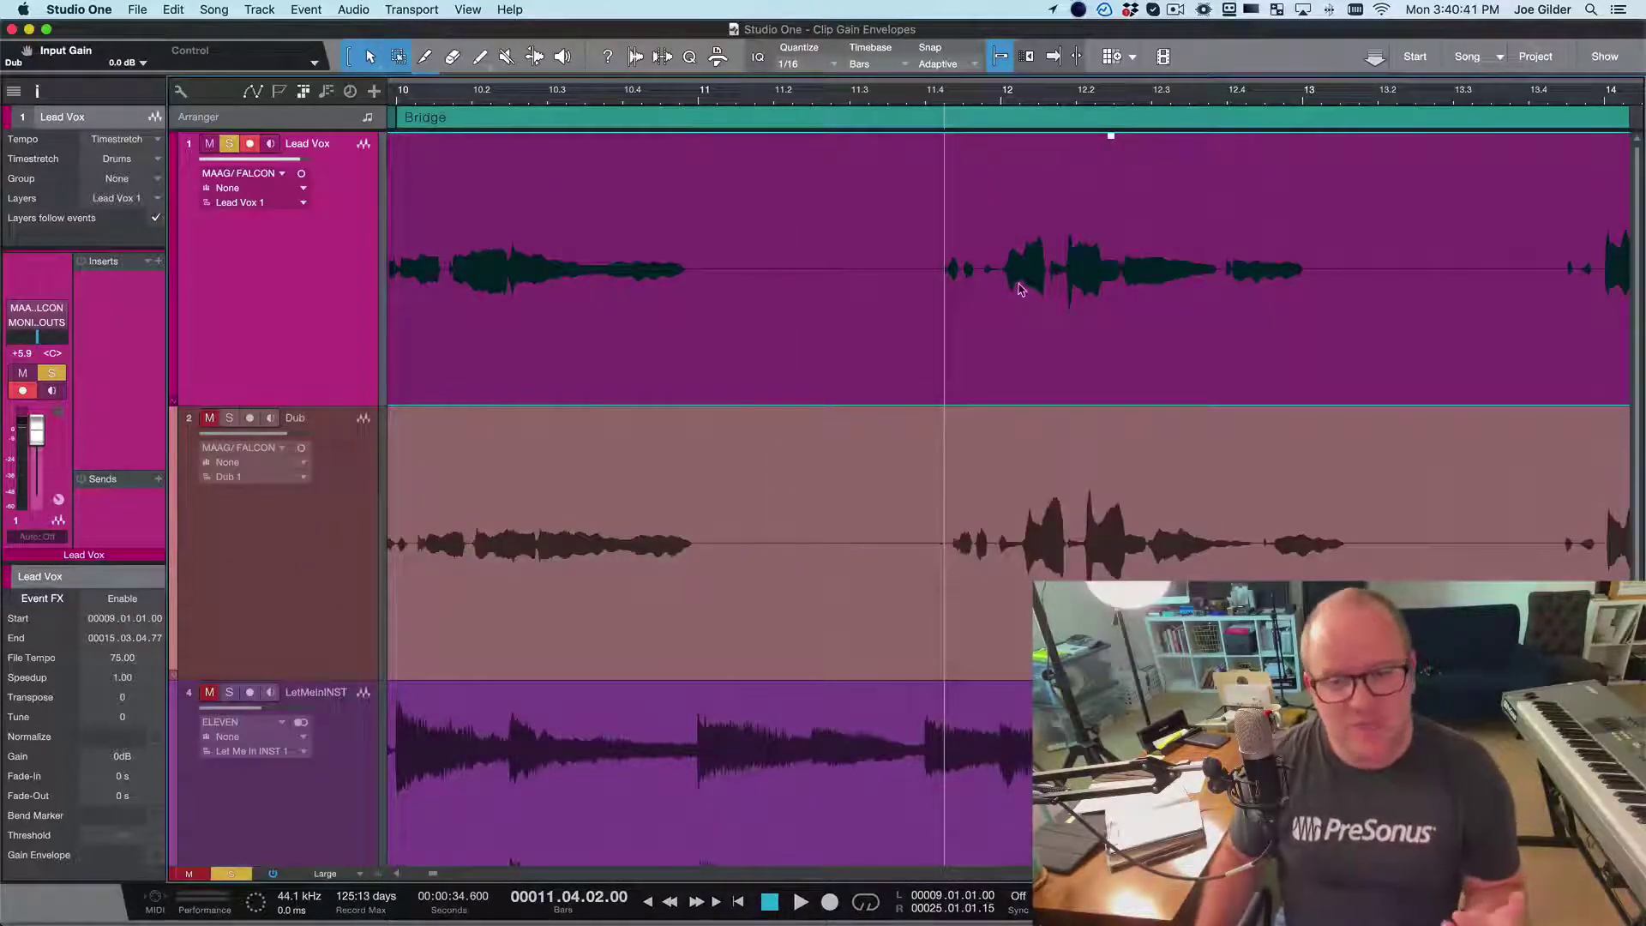
Split the Lead Vox event at the playhead (11.04.02.00) and at bar 12.
scroll(1016, 286, up, 3)
key([)
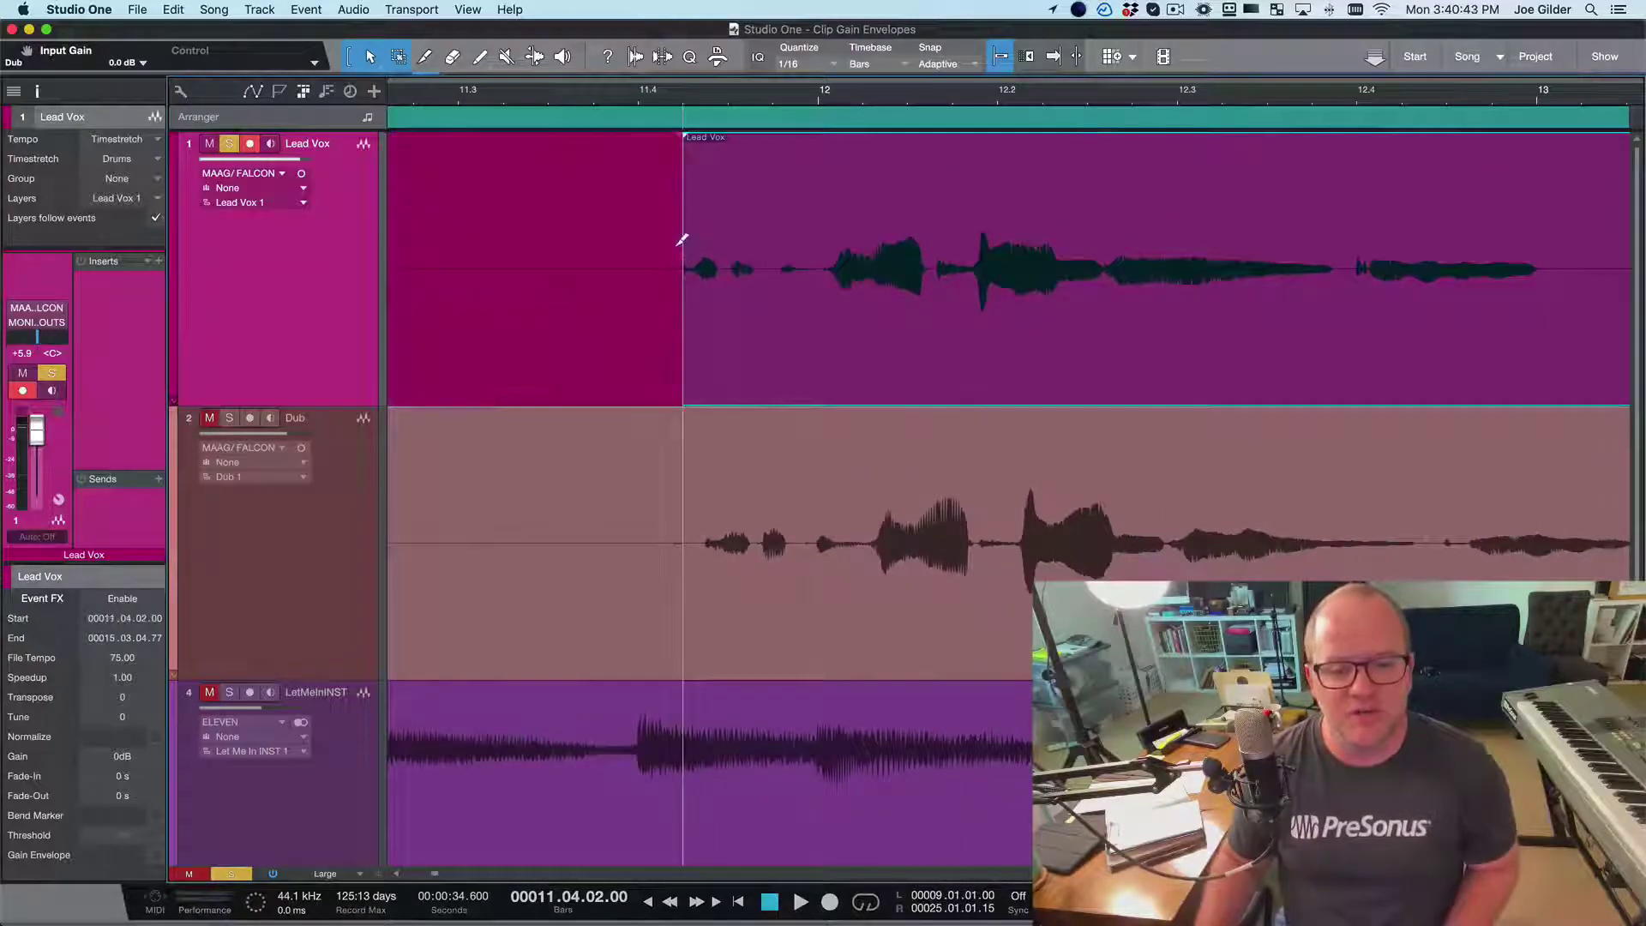
click(815, 257)
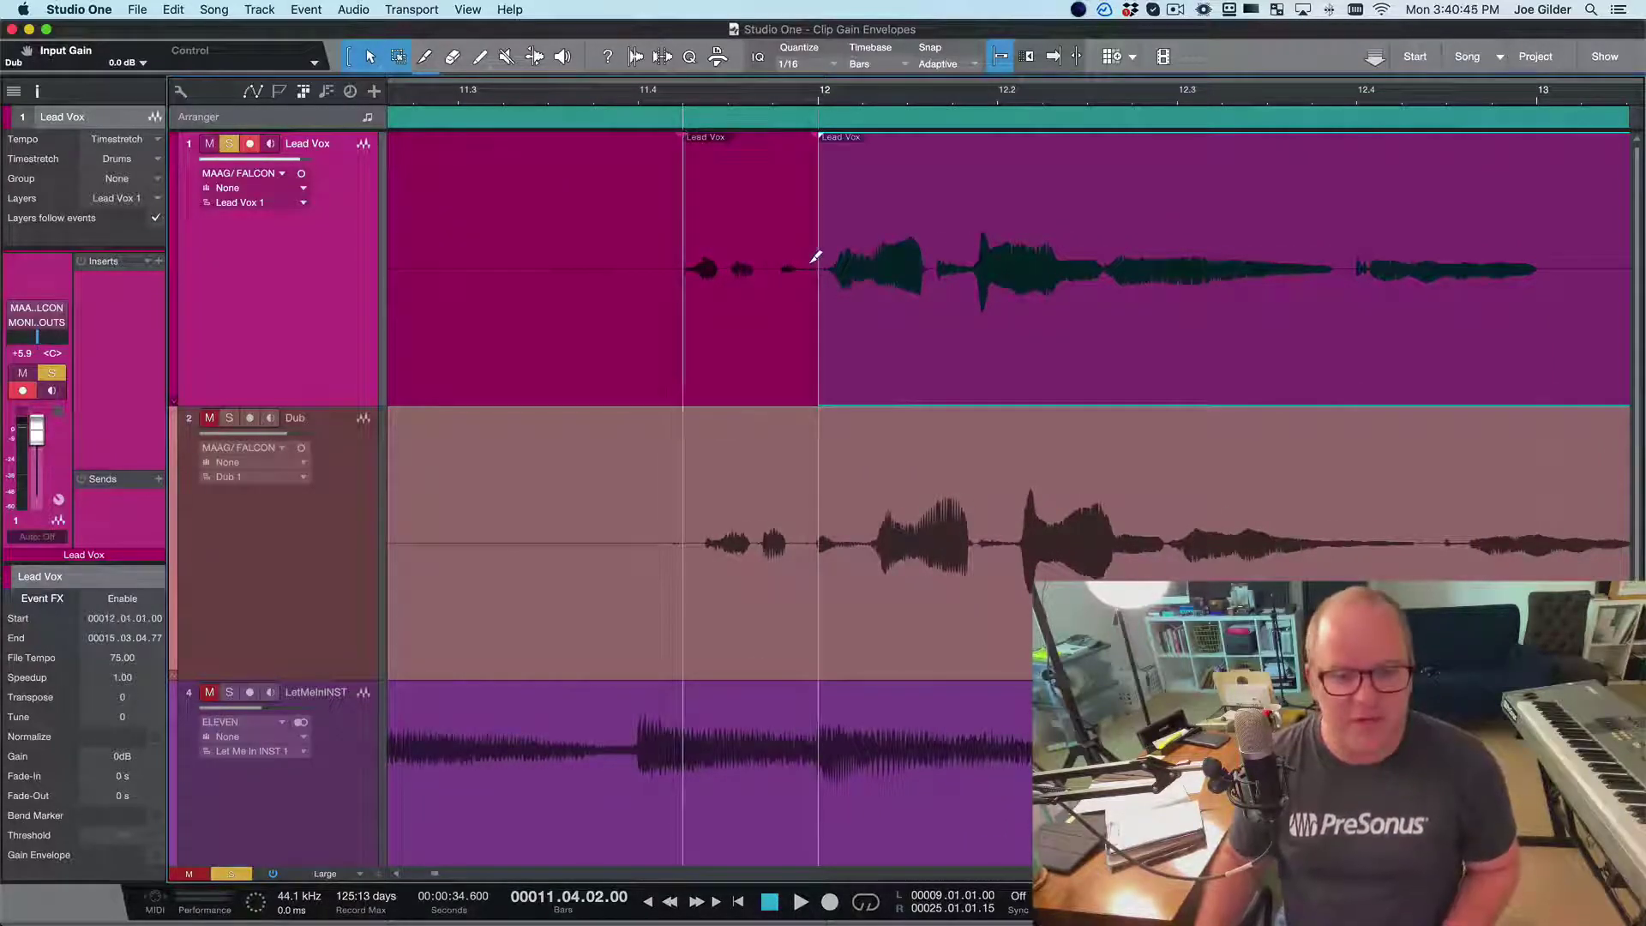
Raise the gain of the middle Lead Vox slice to +11.2 dB.
click(717, 338)
drag(752, 136, 765, 72)
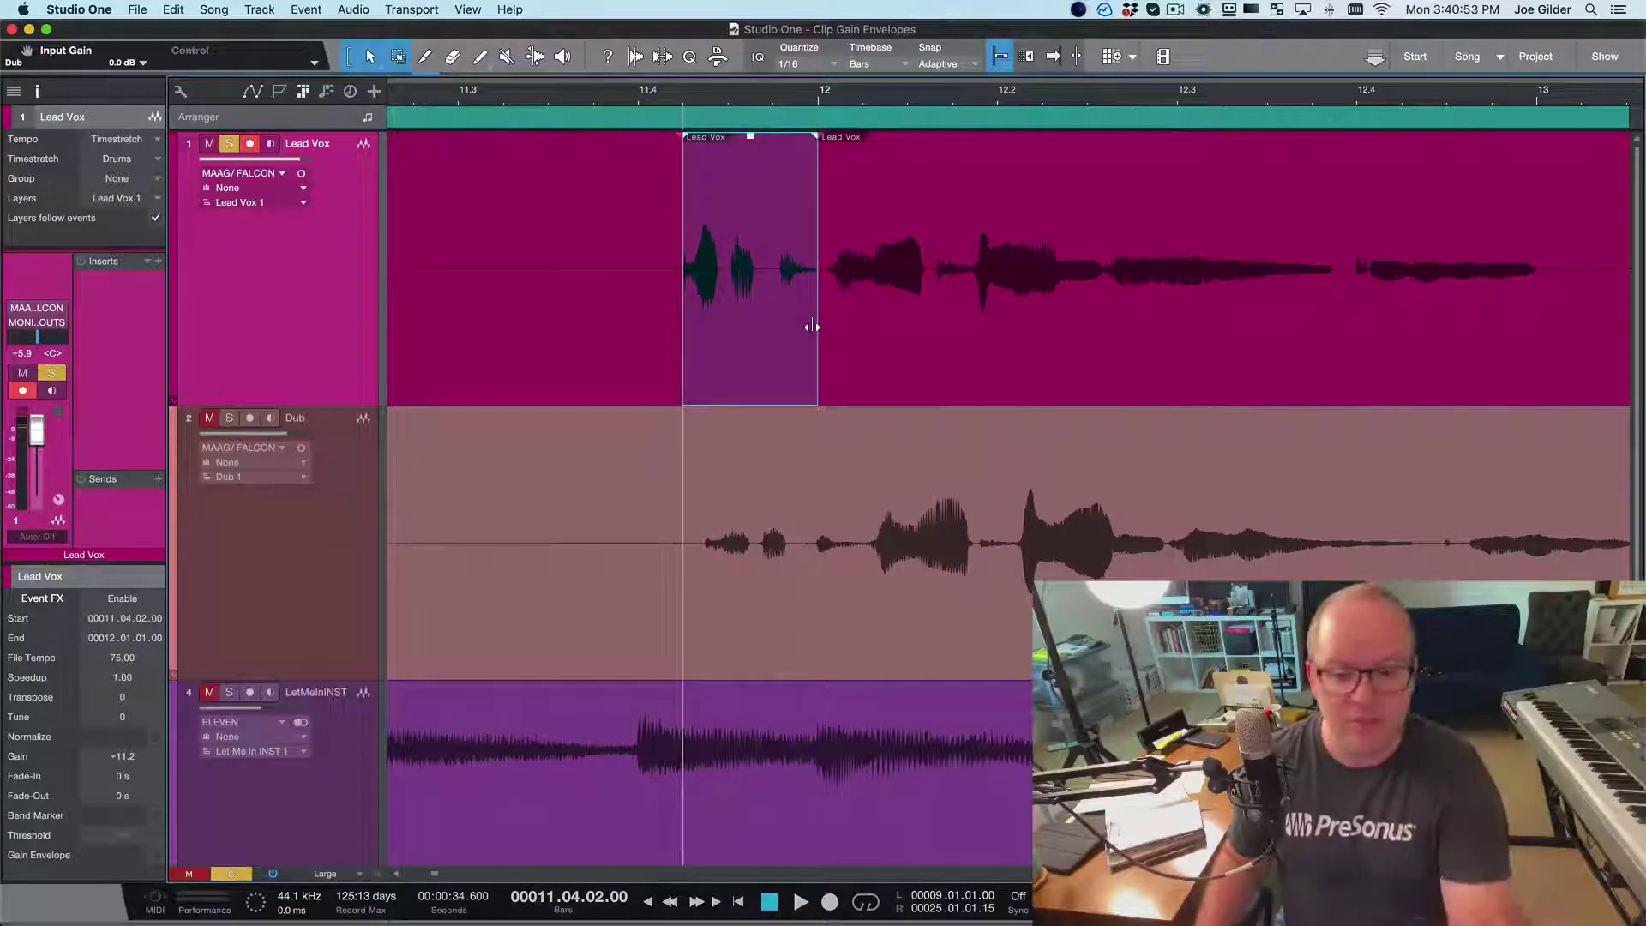
click(640, 309)
click(872, 310)
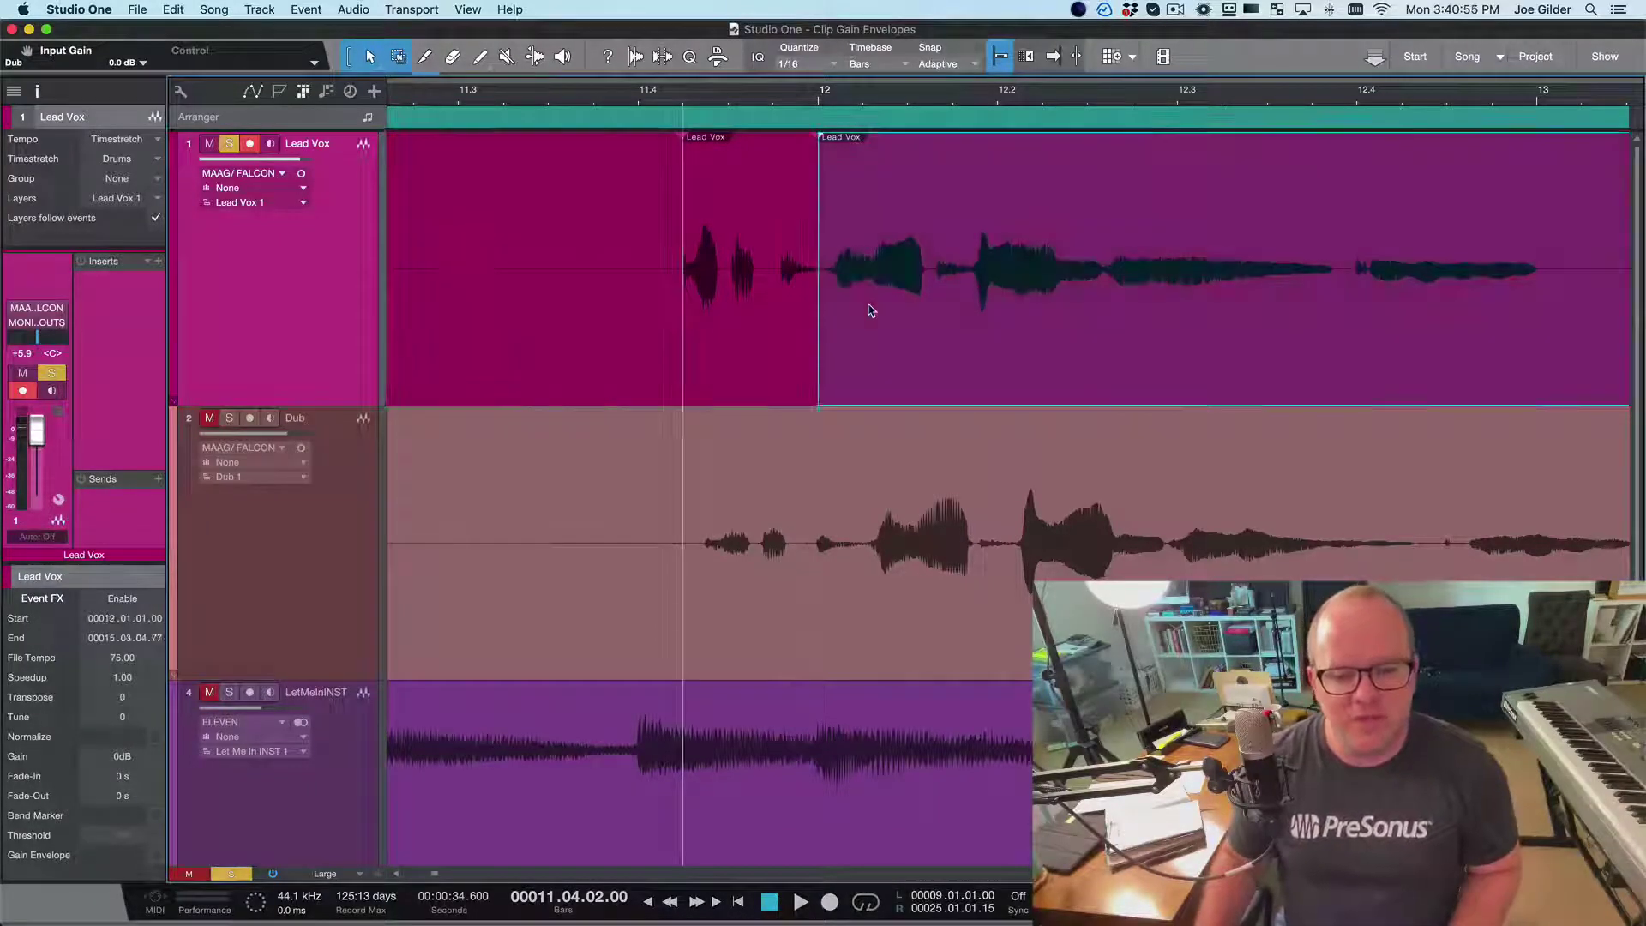
scroll(1072, 314, down, 5)
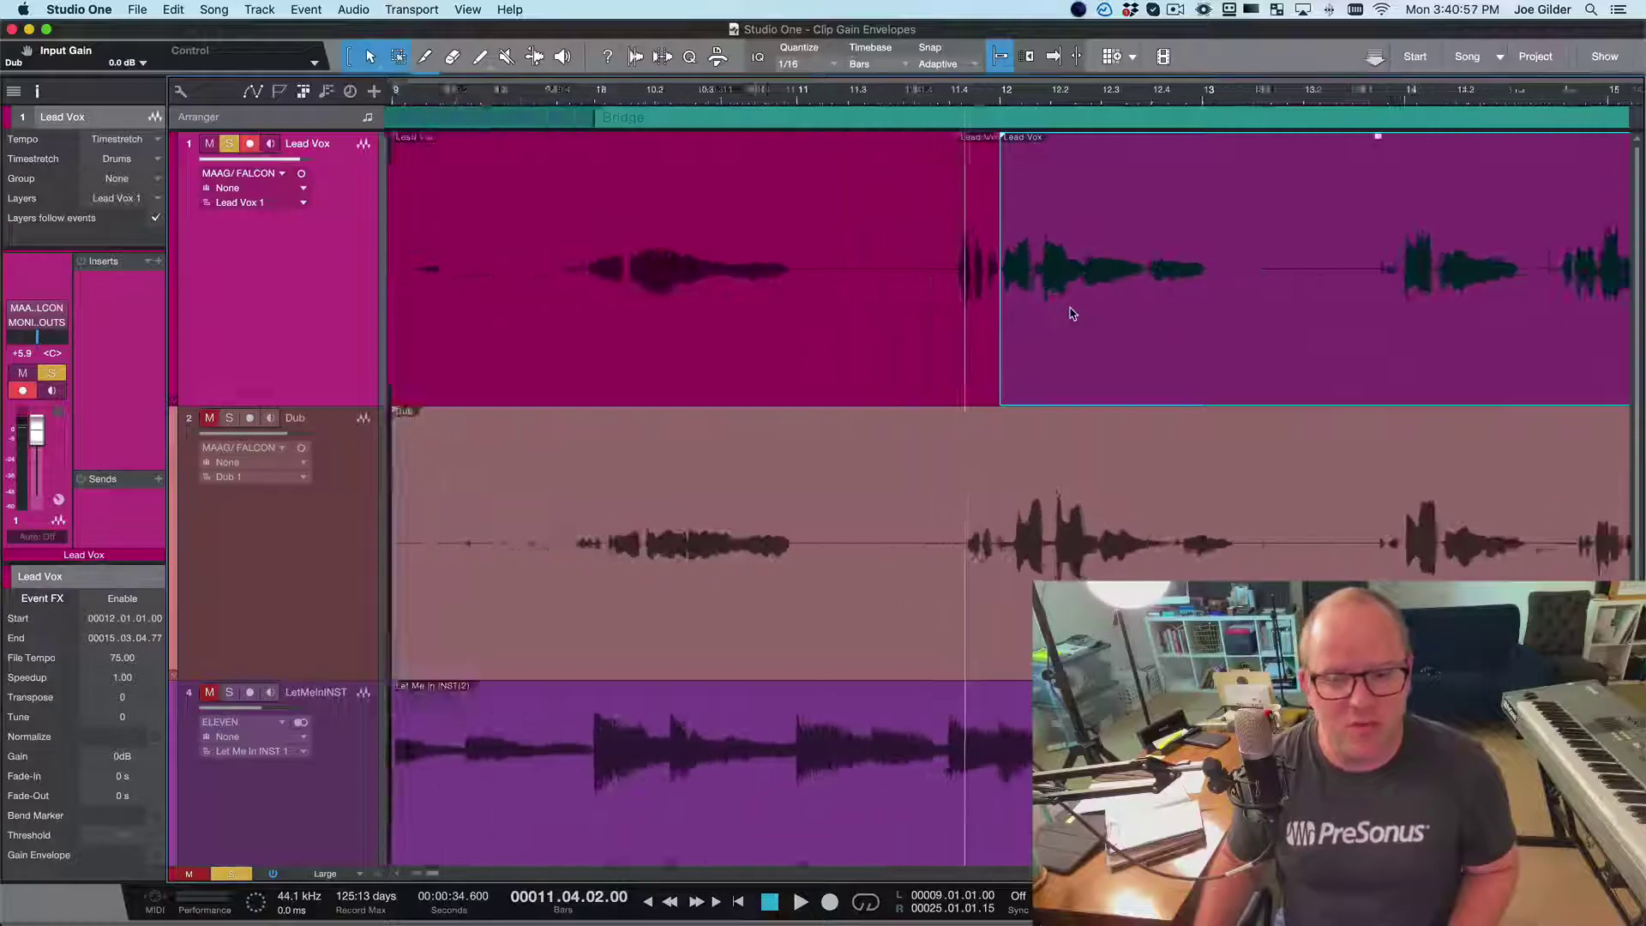
Split the Lead Vox event at seven more points along the track.
scroll(1072, 311, down, 3)
alt+click(1082, 266)
alt+click(1210, 265)
alt+click(1360, 265)
alt+click(1128, 269)
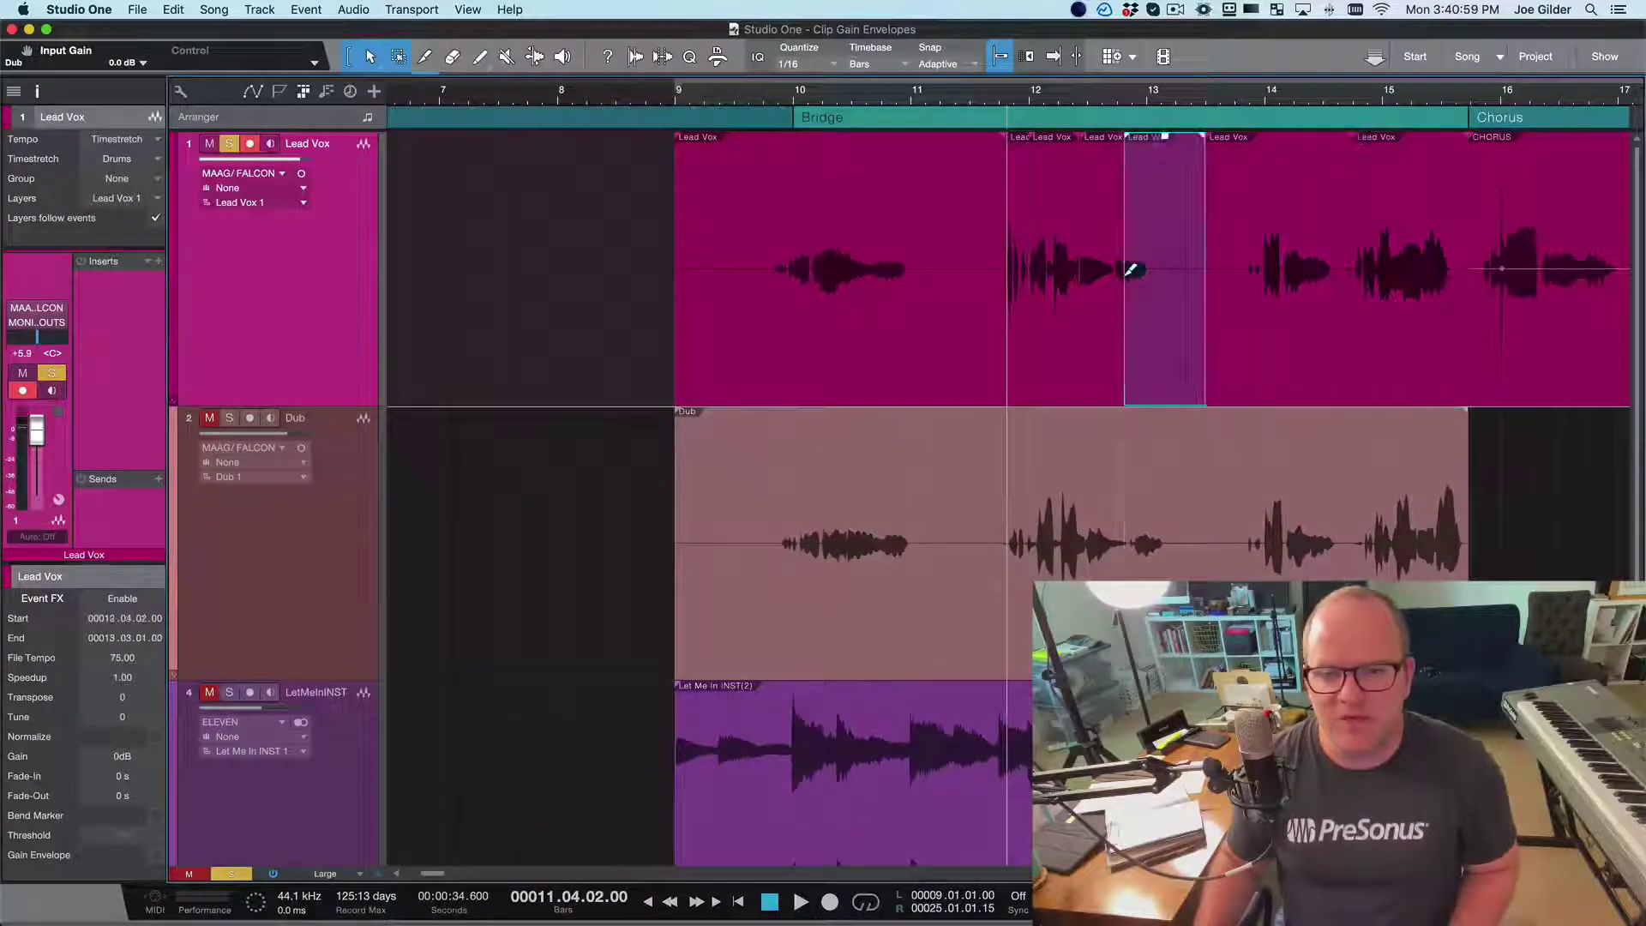
alt+click(1049, 266)
alt+click(906, 266)
alt+click(832, 266)
Step the selection through the Lead Vox pieces from bar 9 with the arrow keys.
click(700, 312)
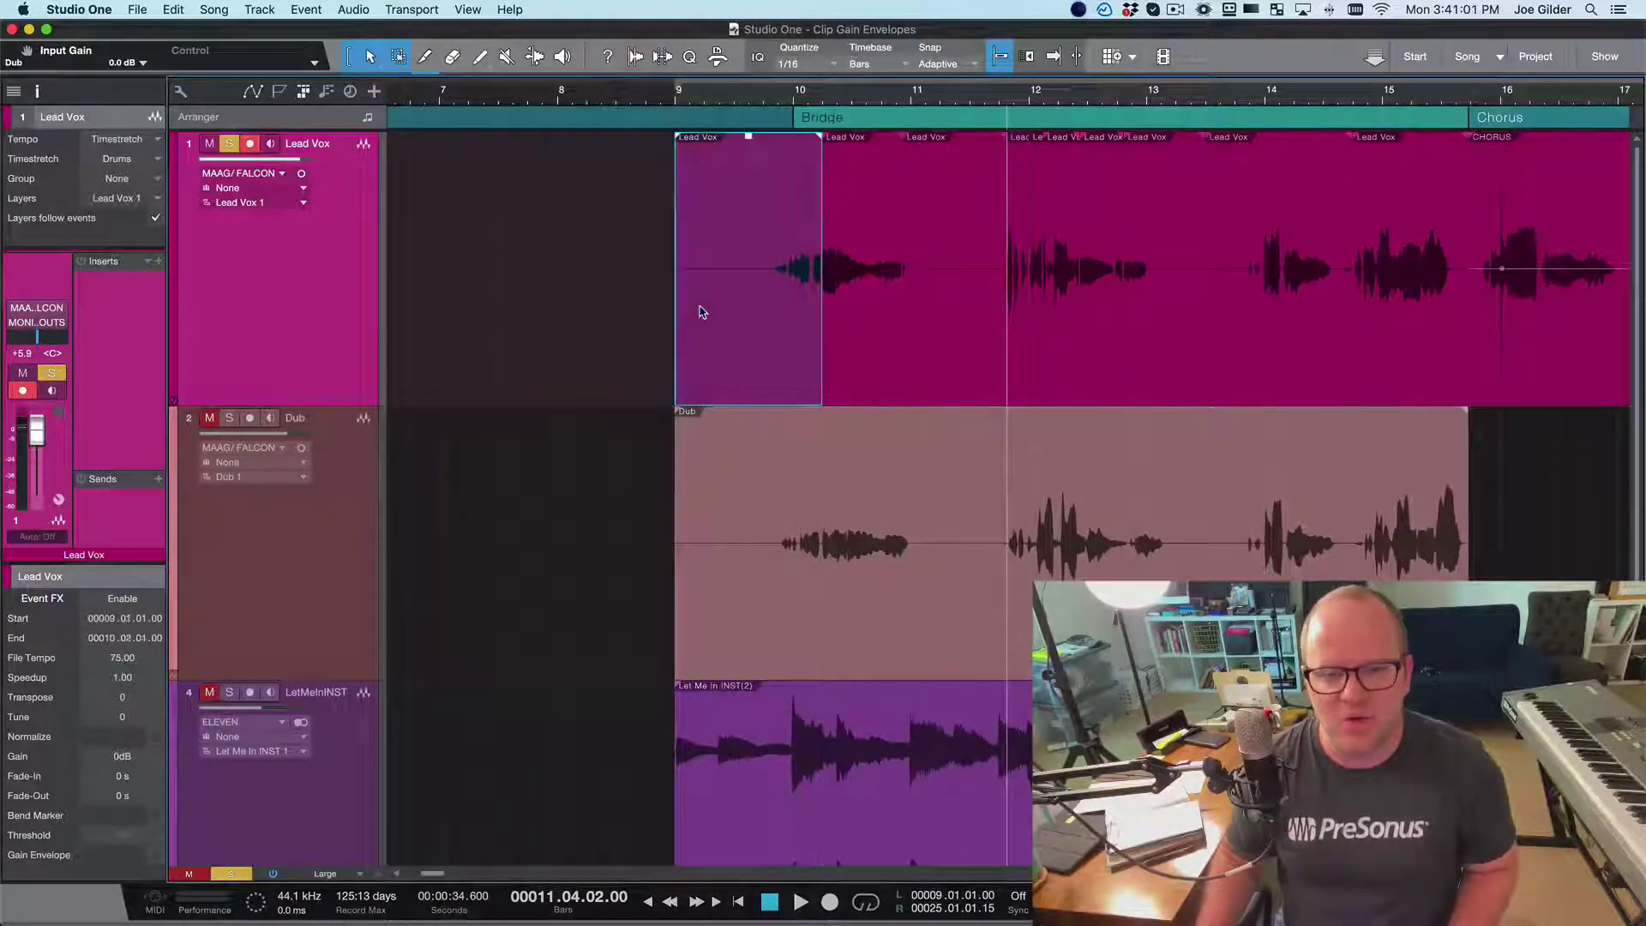
key(Right)
key(Right)
key(Right)
key(Right)
key(Right)
key(Right)
key(Right)
key(Right)
key(Right)
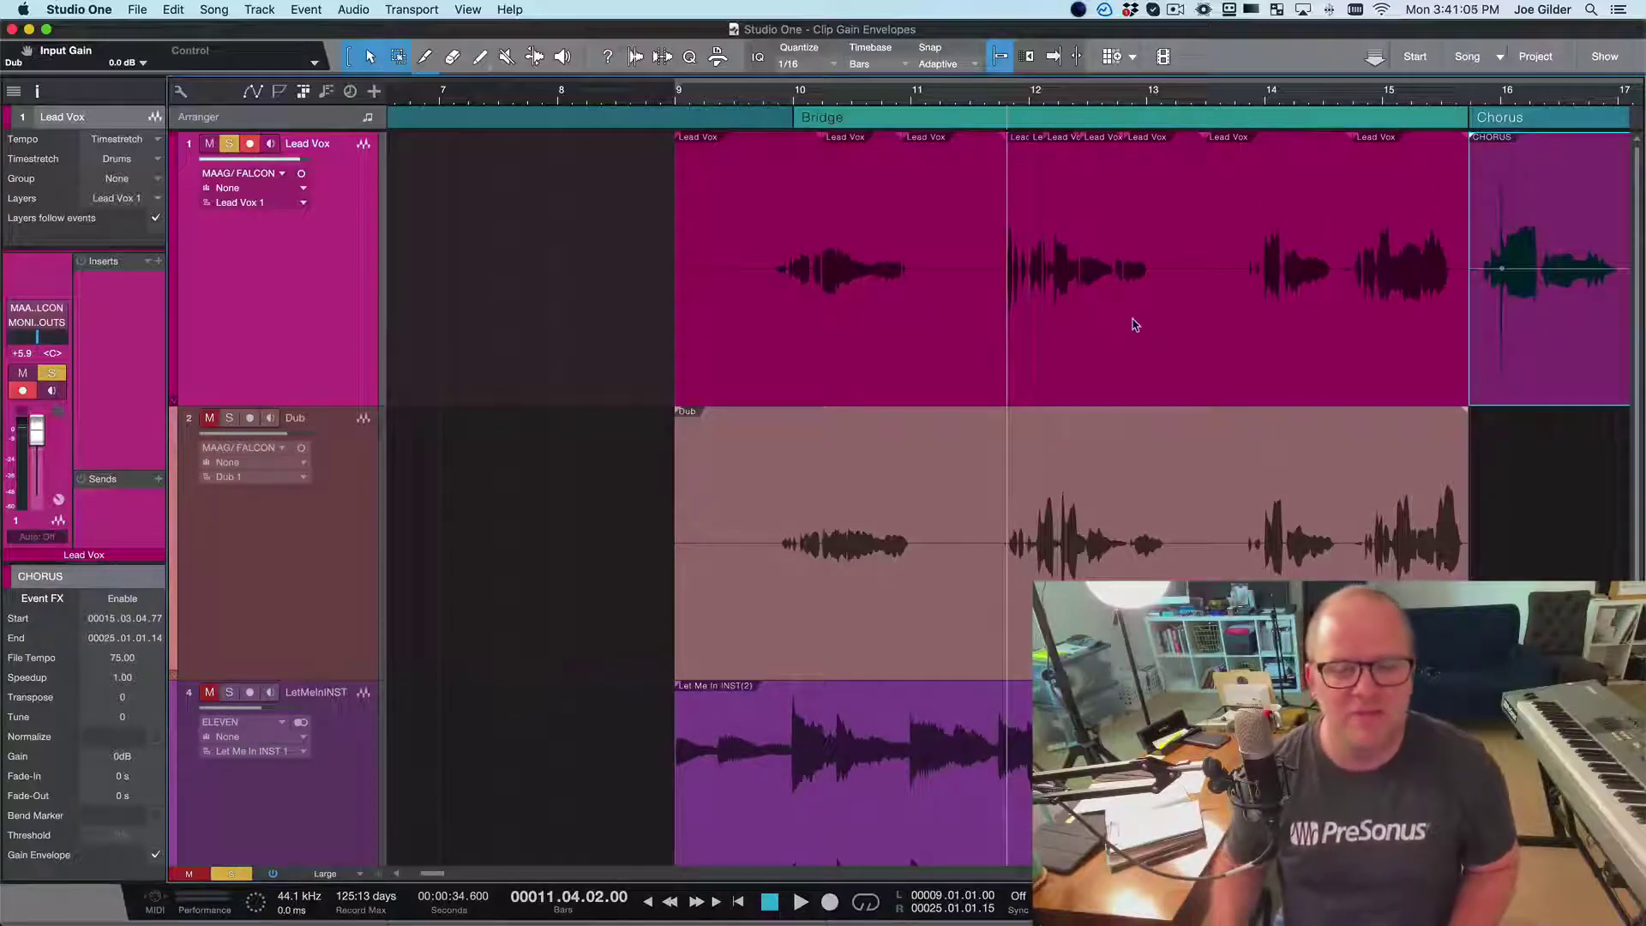
click(924, 301)
key(Left)
key(Right)
key(Right)
key(Right)
key(Right)
key(Right)
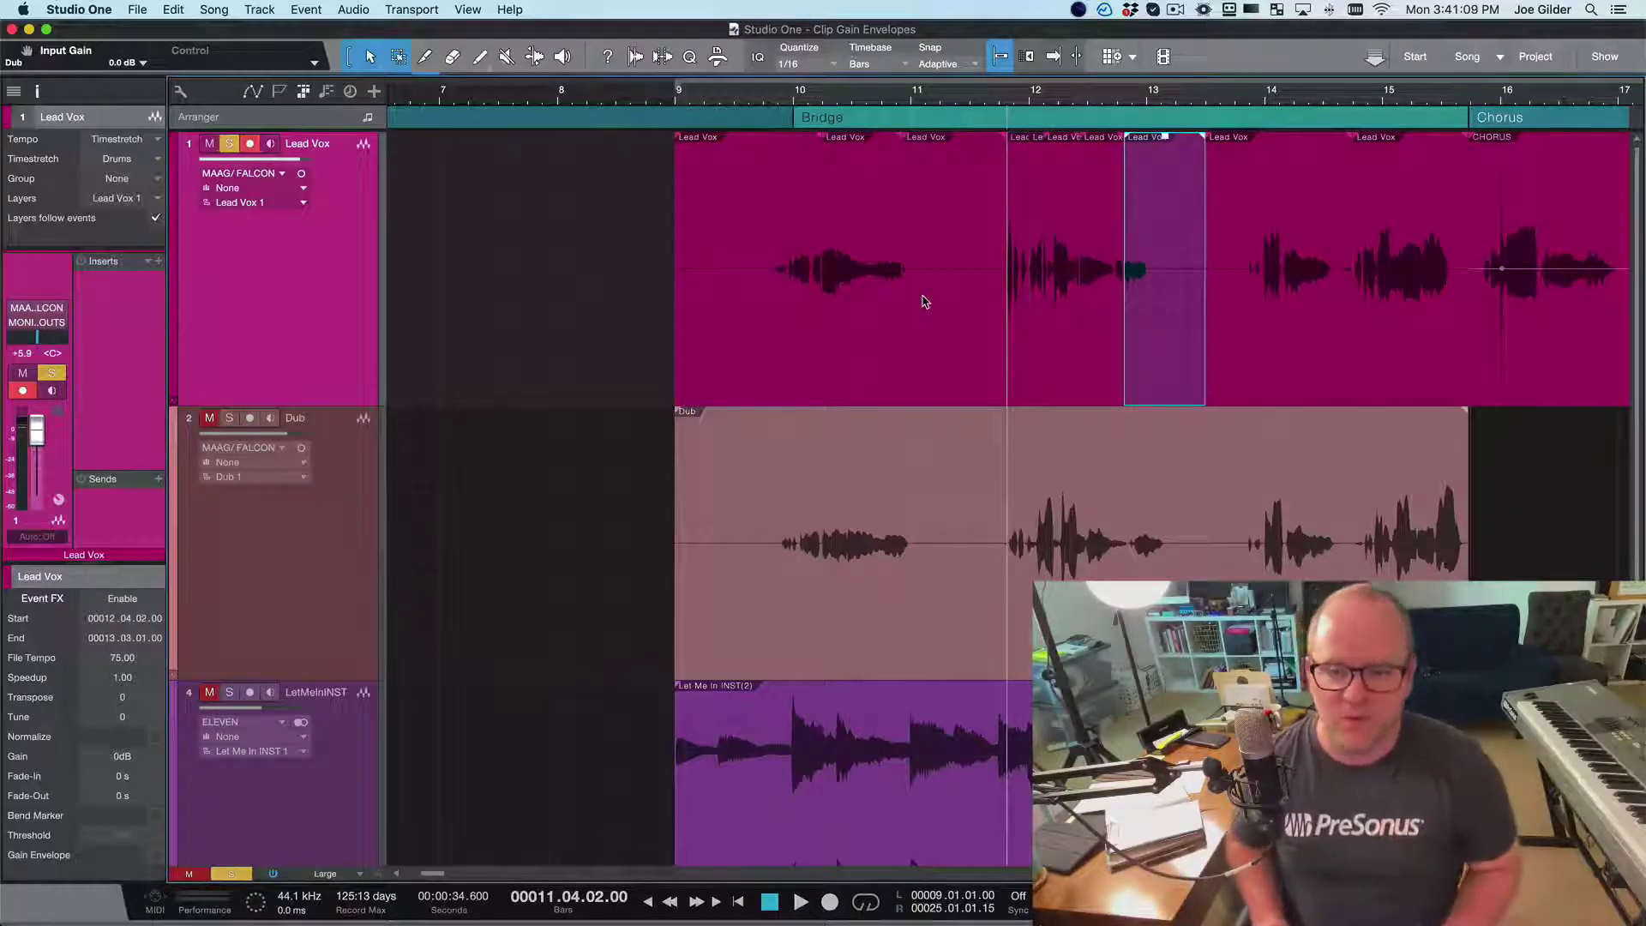
Undo the splits so Lead Vox is one event from 9.01.01.00 to 15.03.04.77, zoomed near 11.4.
key(super+z)
key(super+z)
key(super+z)
key(super+z)
key(super+z)
key(super+z)
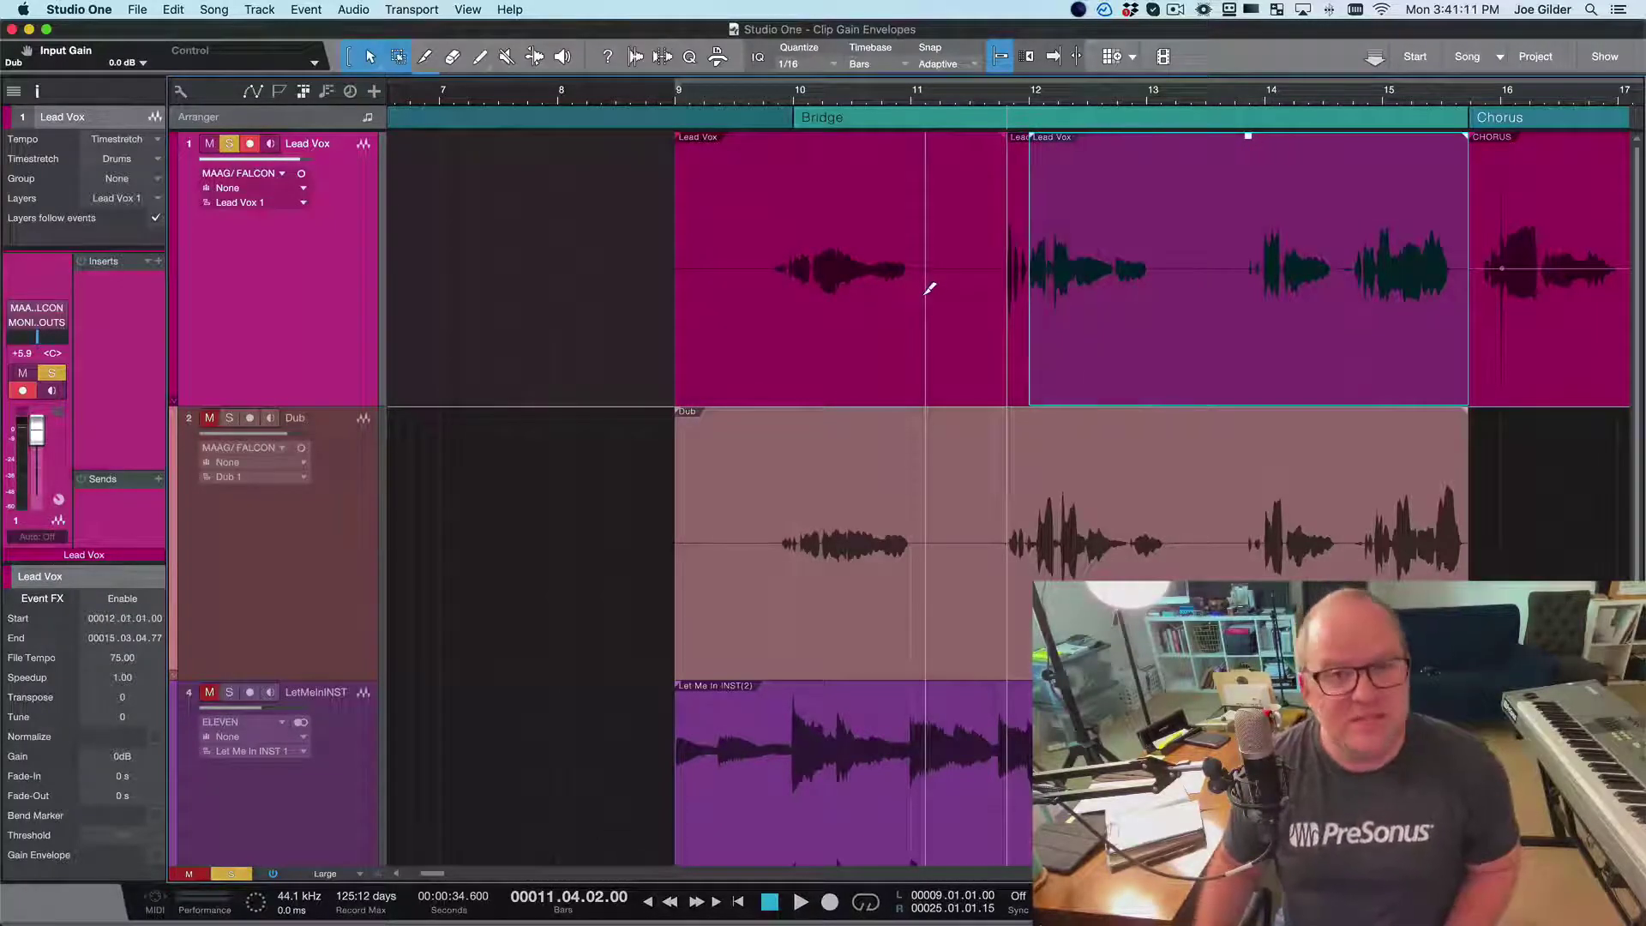
key(super+z)
key(super+z)
key(super+z)
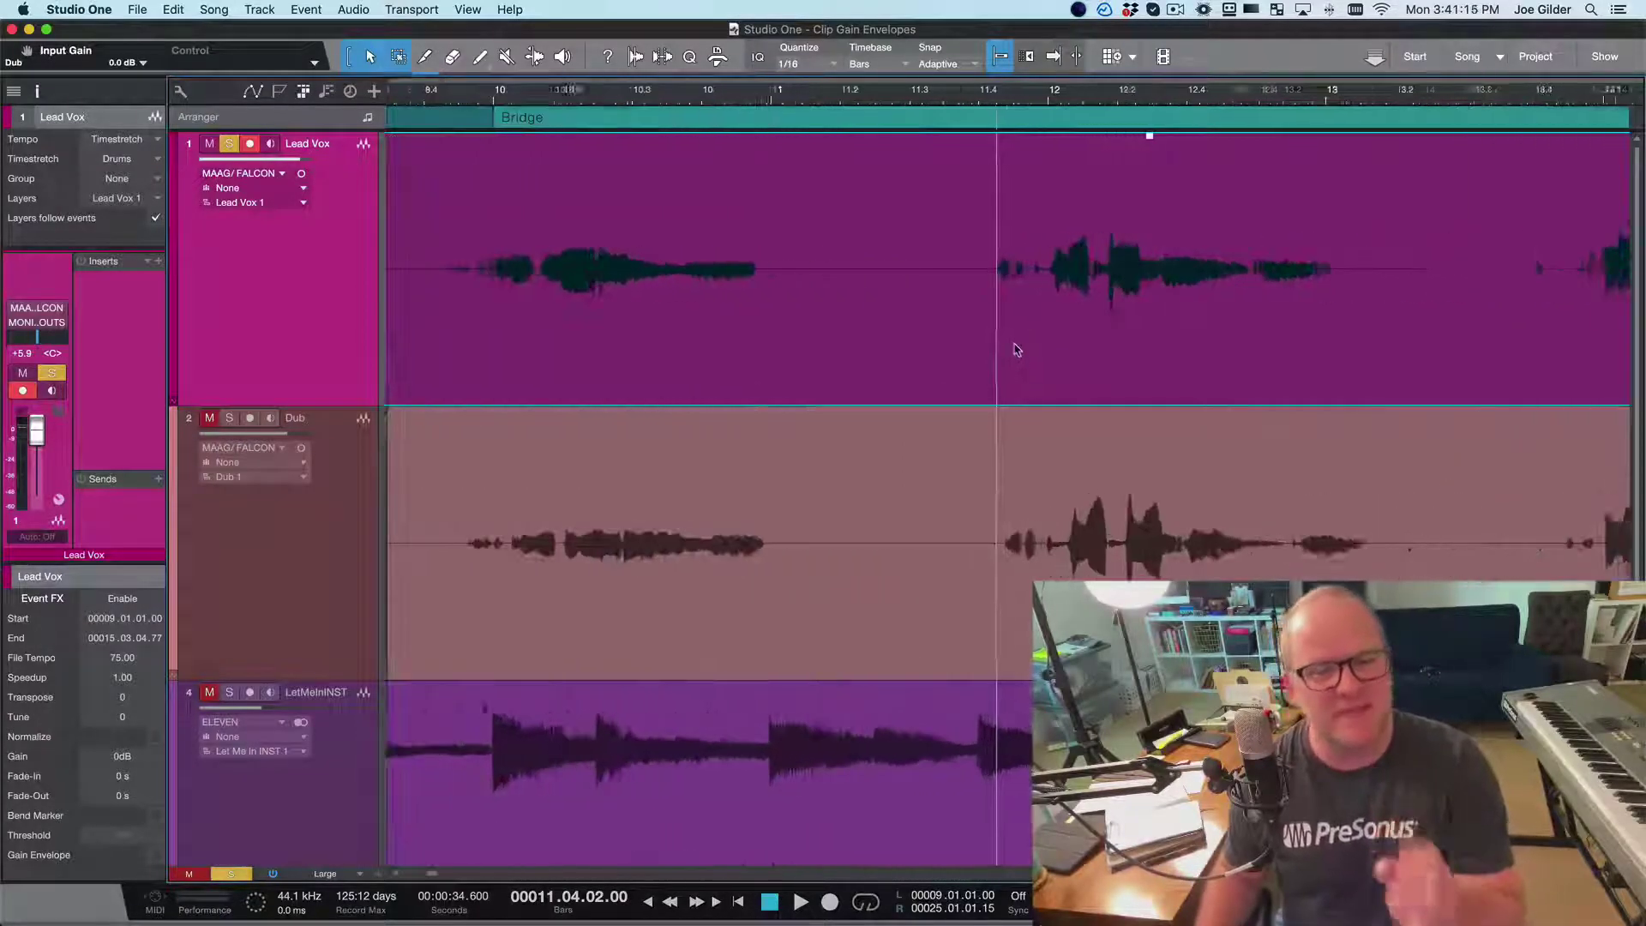
scroll(1016, 350, up, 3)
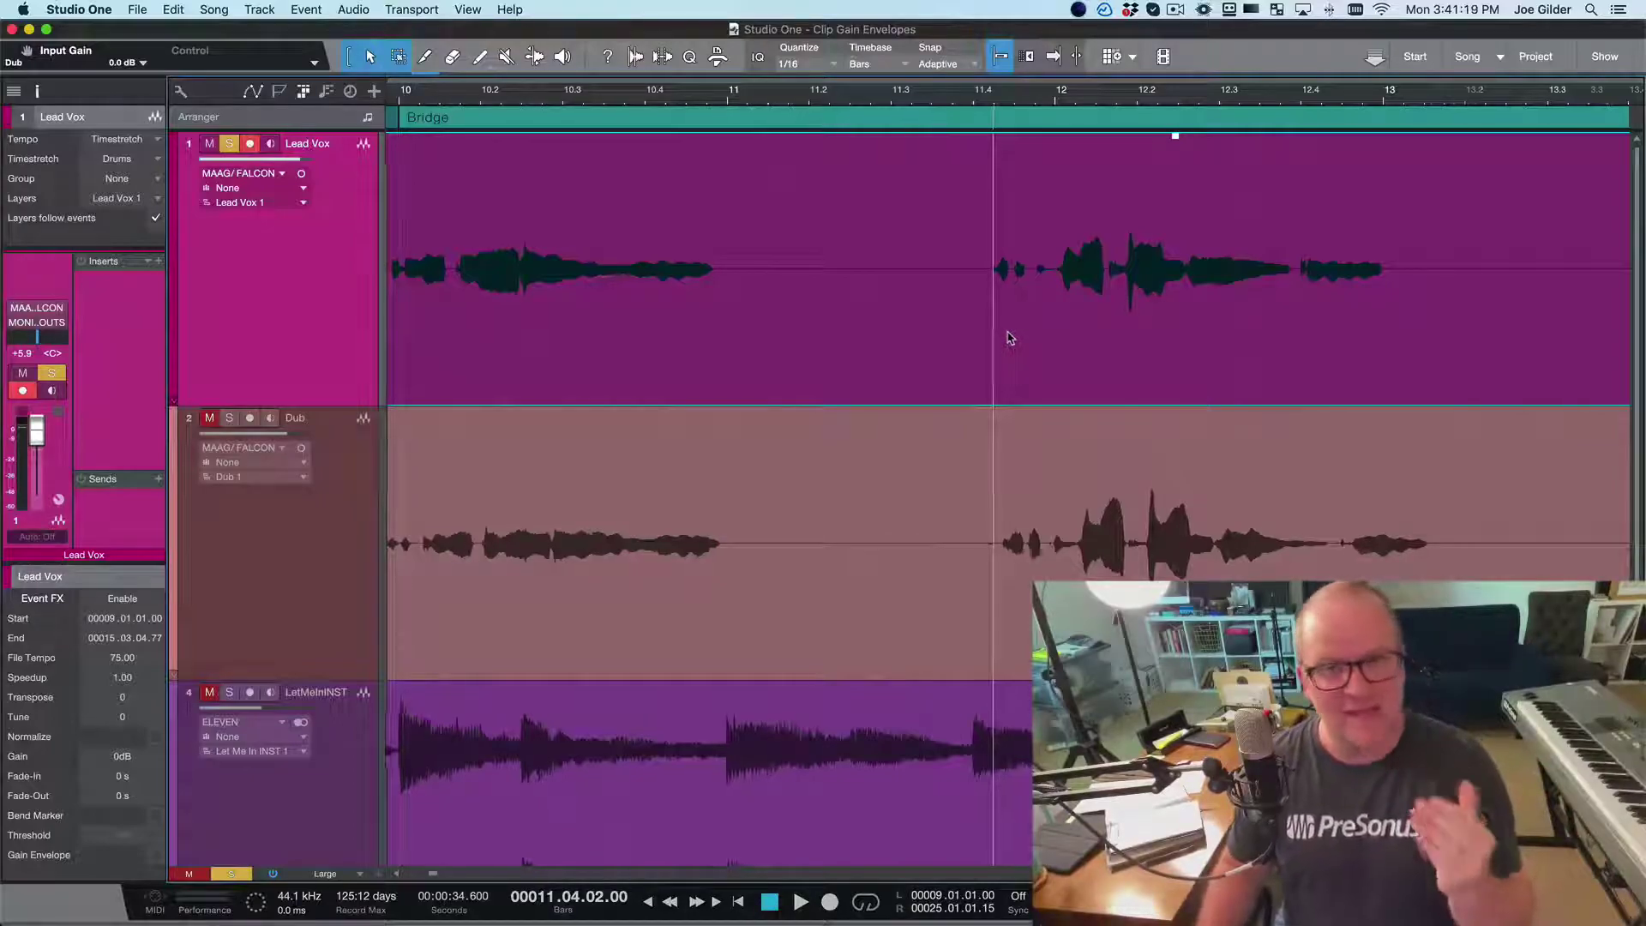
scroll(1010, 337, up, 2)
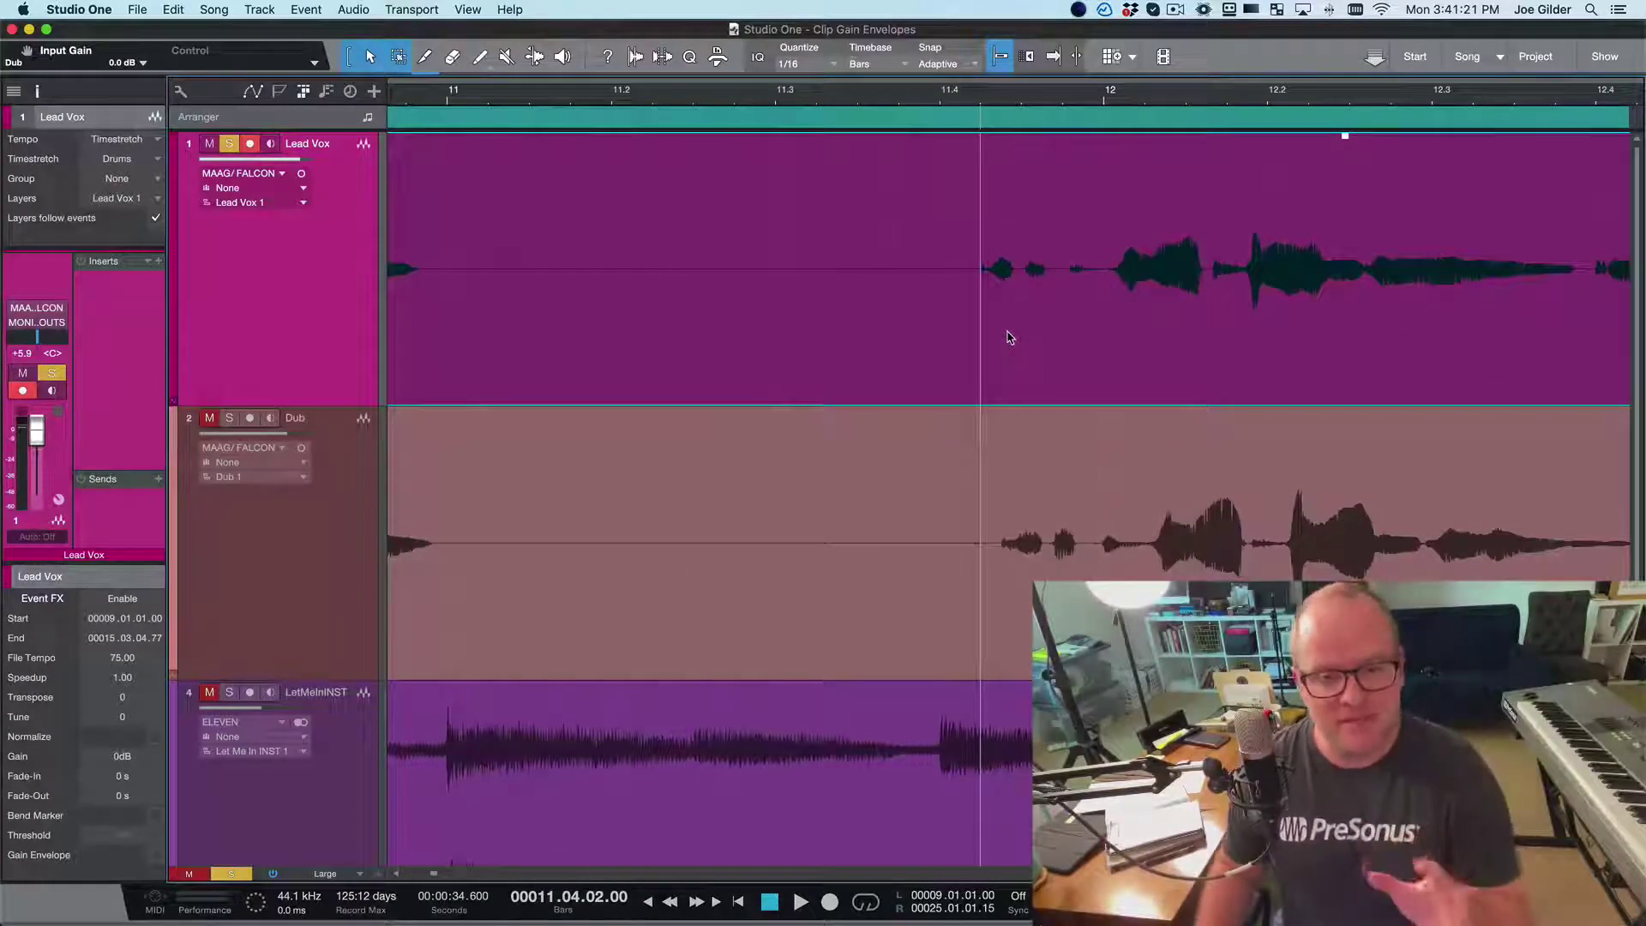
scroll(1007, 337, up, 2)
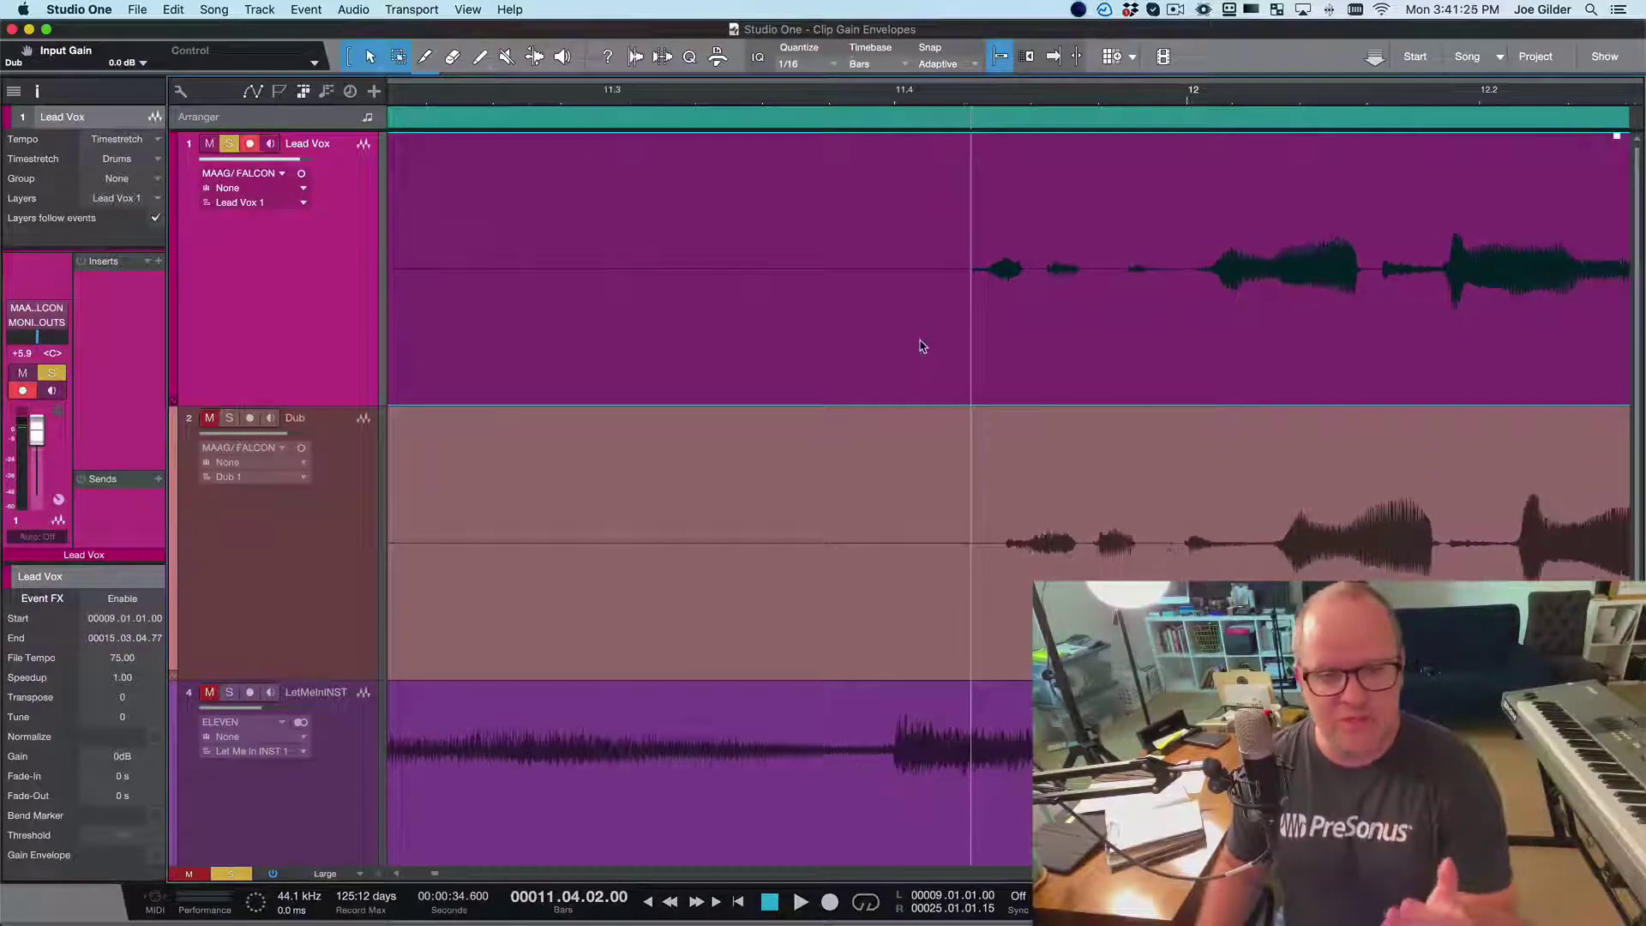
scroll(922, 346, up, 1)
scroll(922, 346, right, 1)
Enable Gain Envelope on the Lead Vox event from its context menu.
right_click(884, 332)
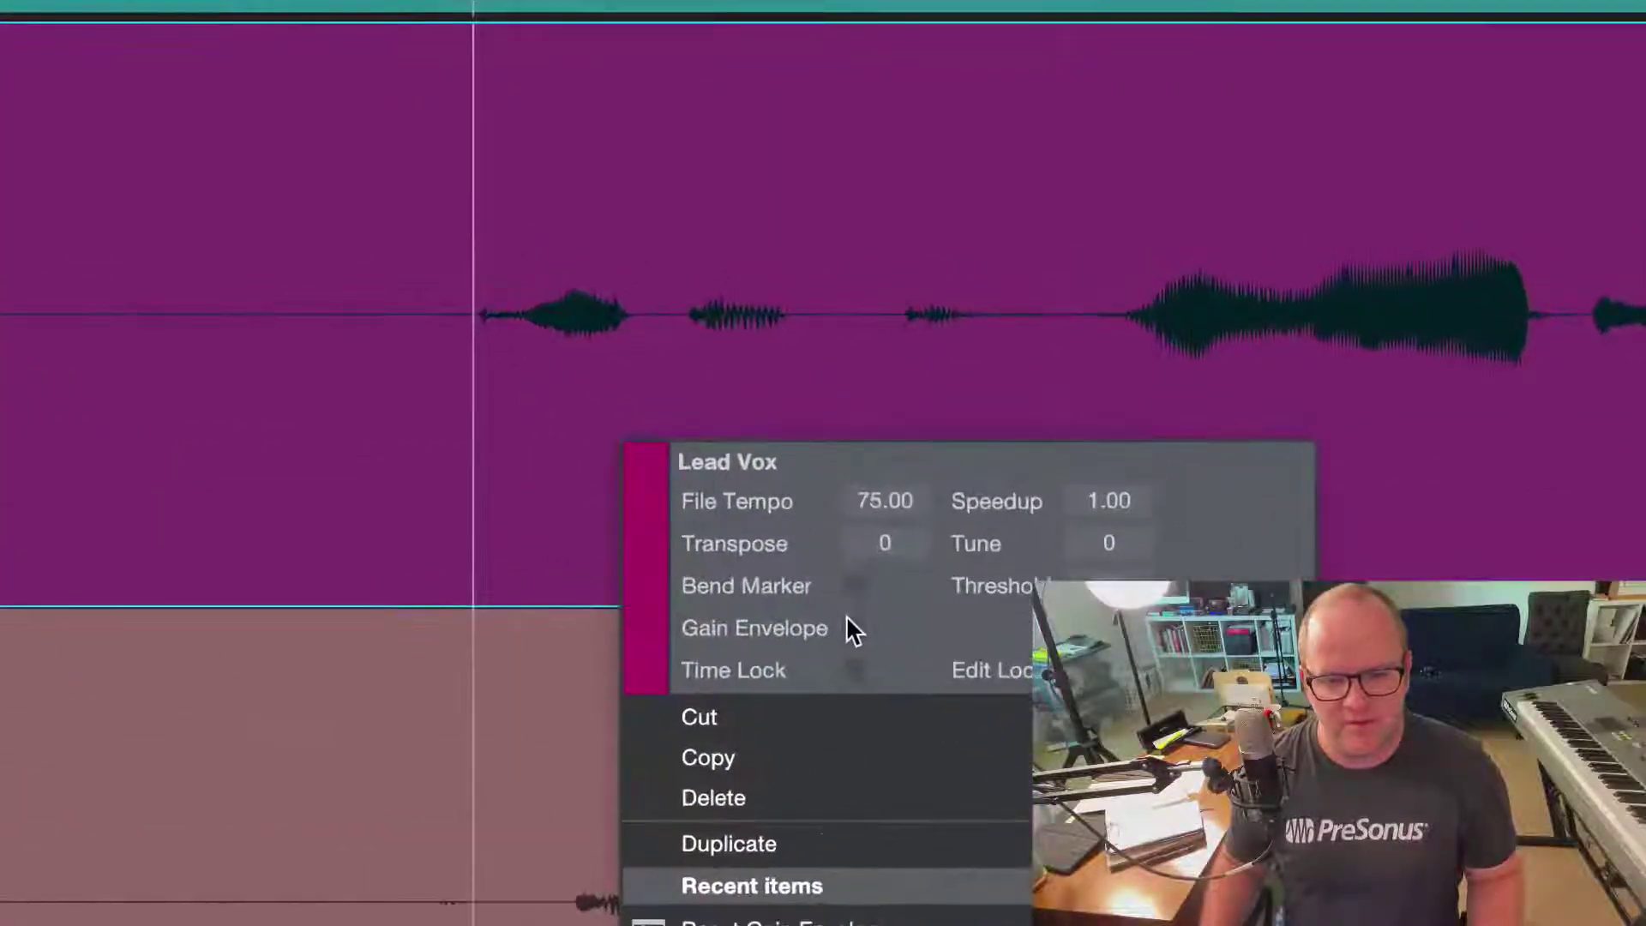
click(853, 629)
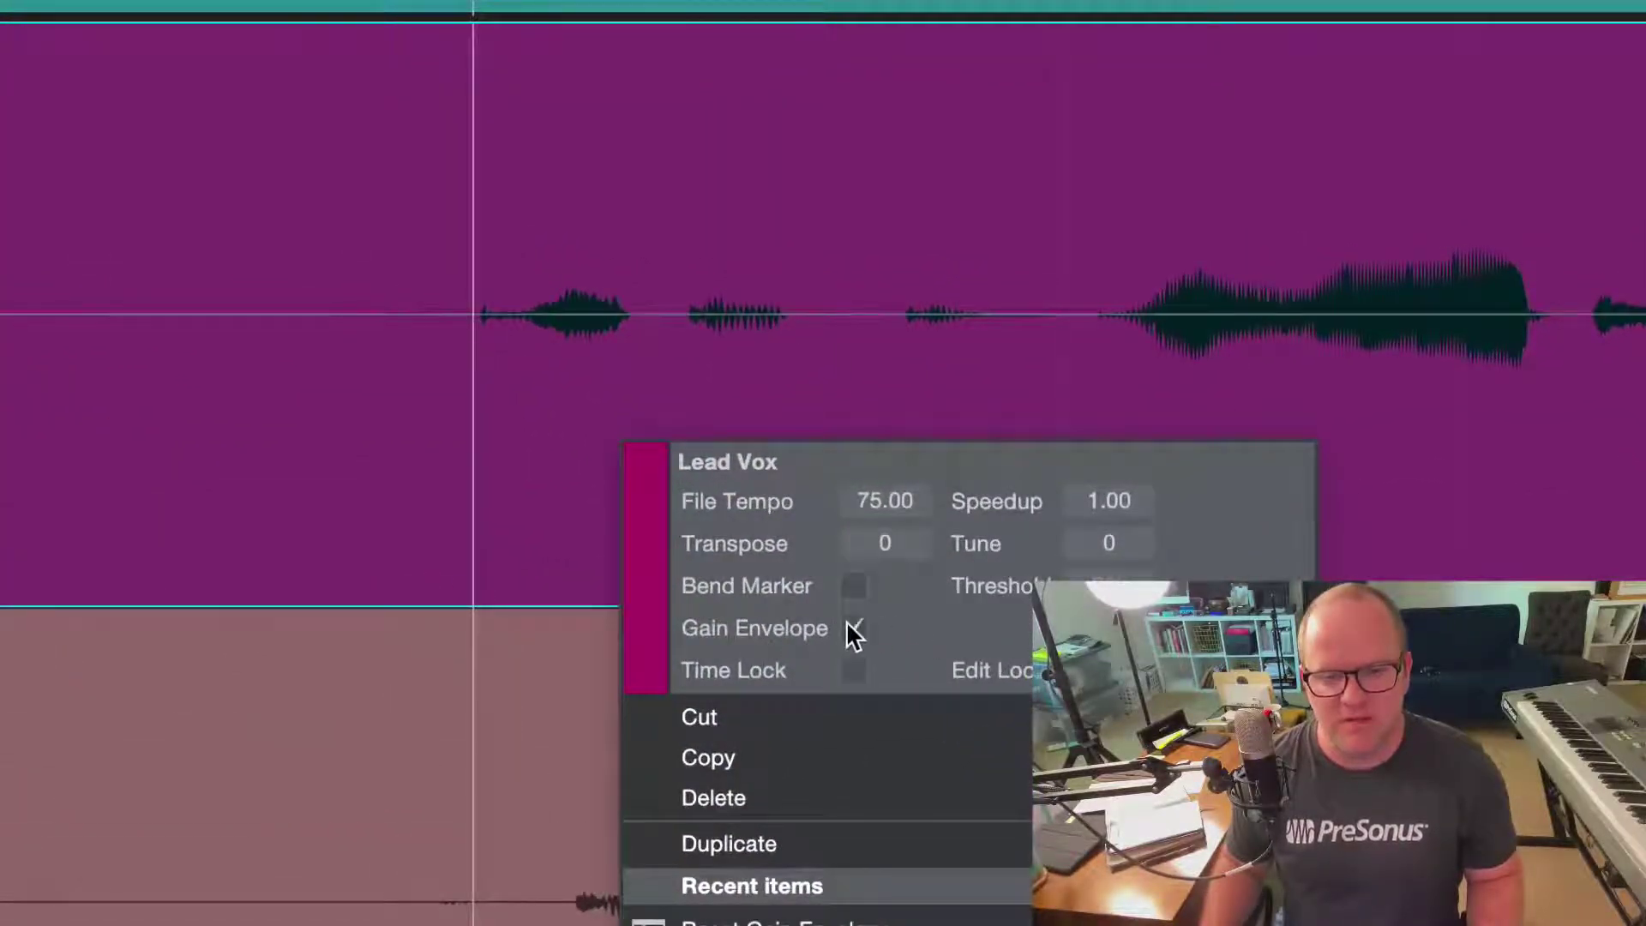
click(386, 537)
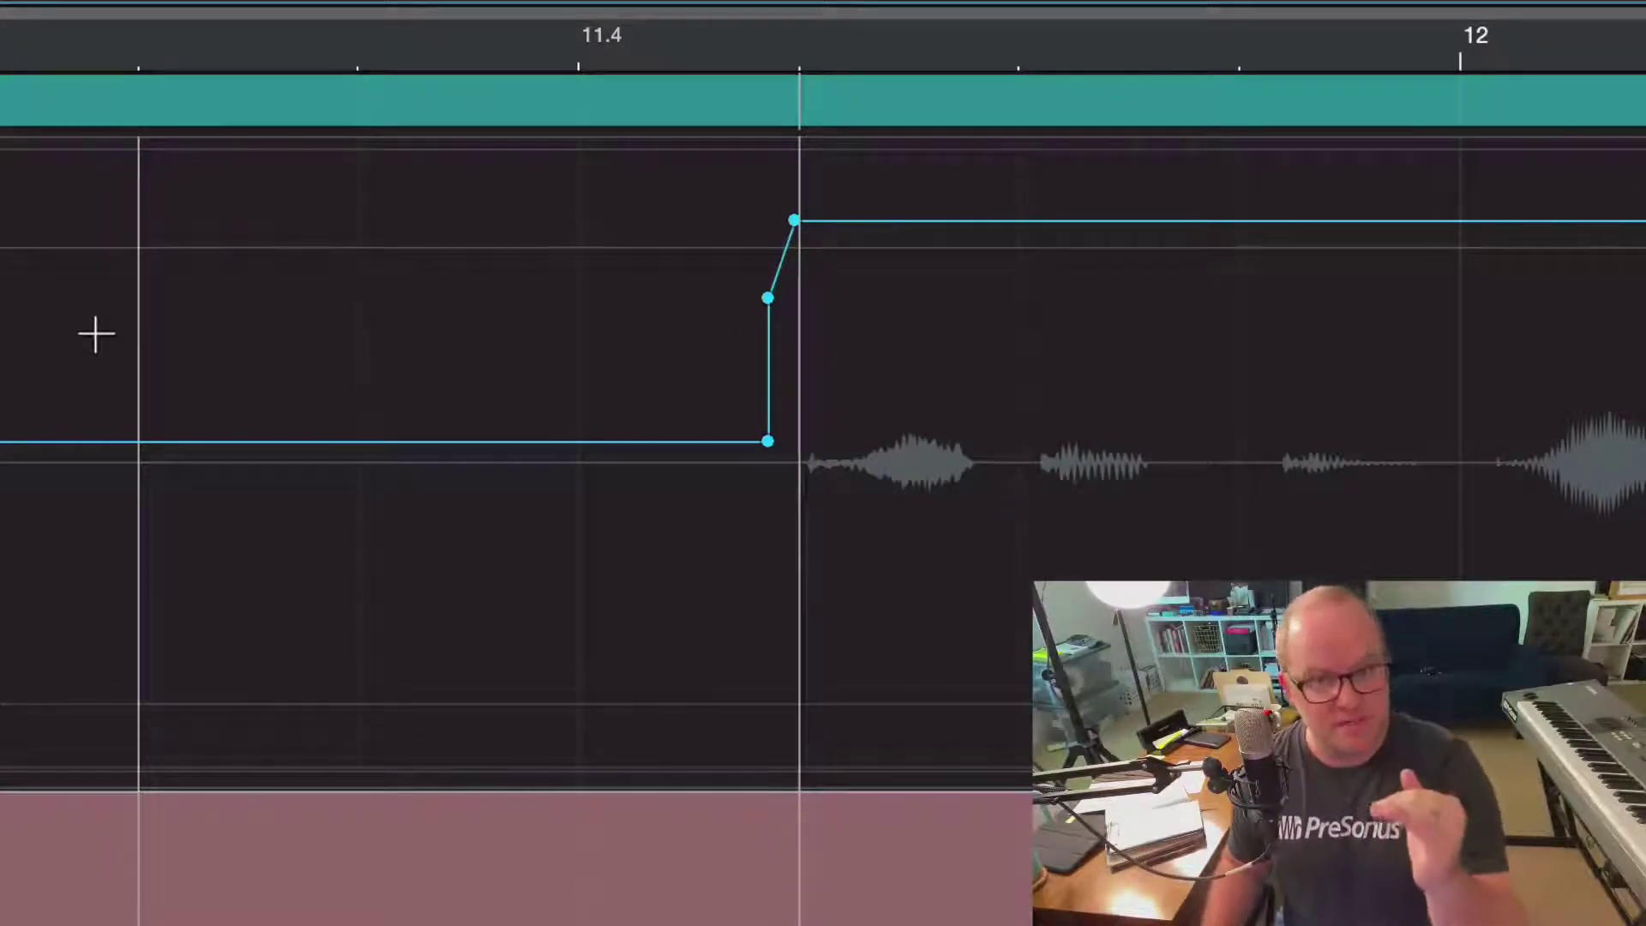
Range-select the quiet Lead Vox phrase from 11.4.2 to 11.4.4, just before bar 12.
click(95, 333)
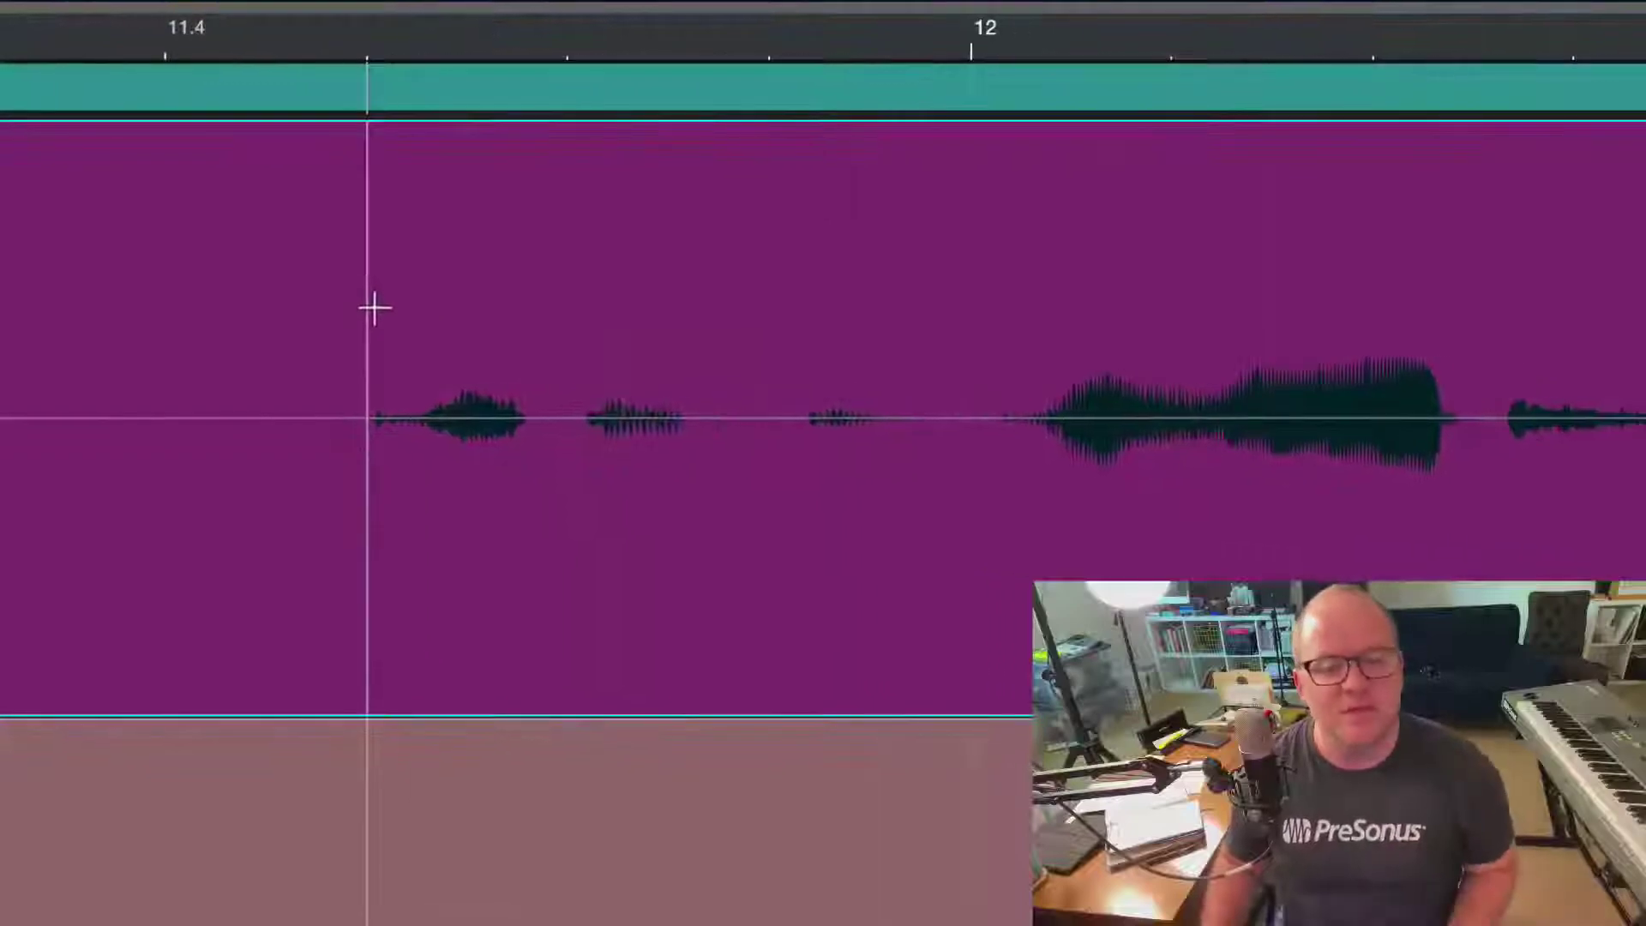
drag(368, 369, 977, 367)
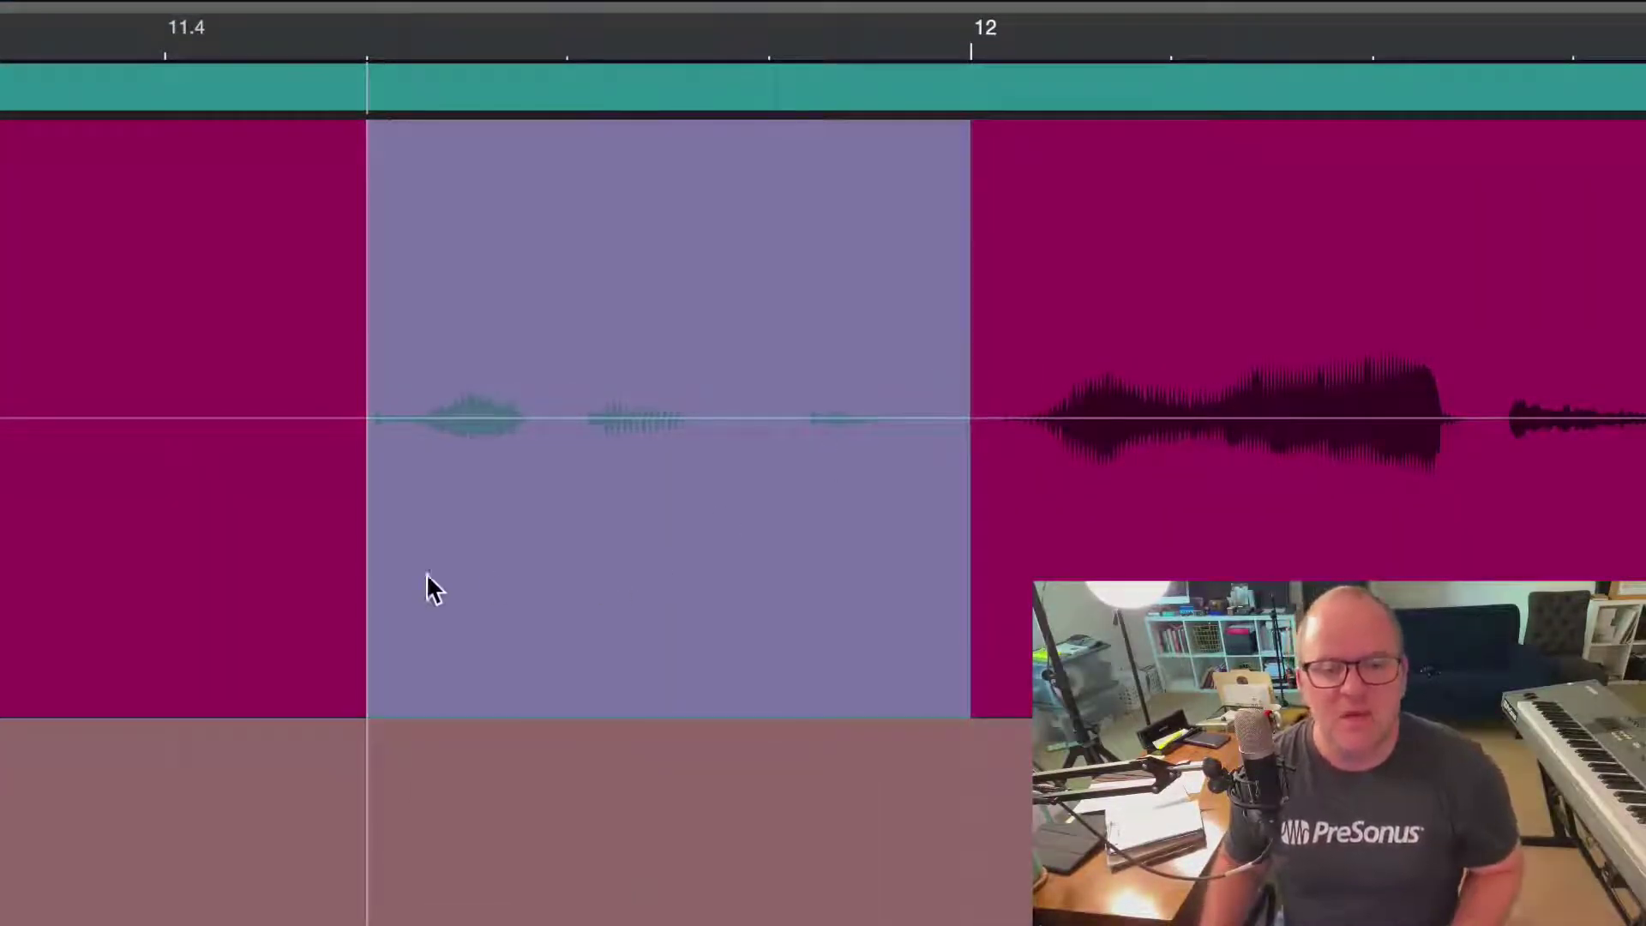
click(147, 588)
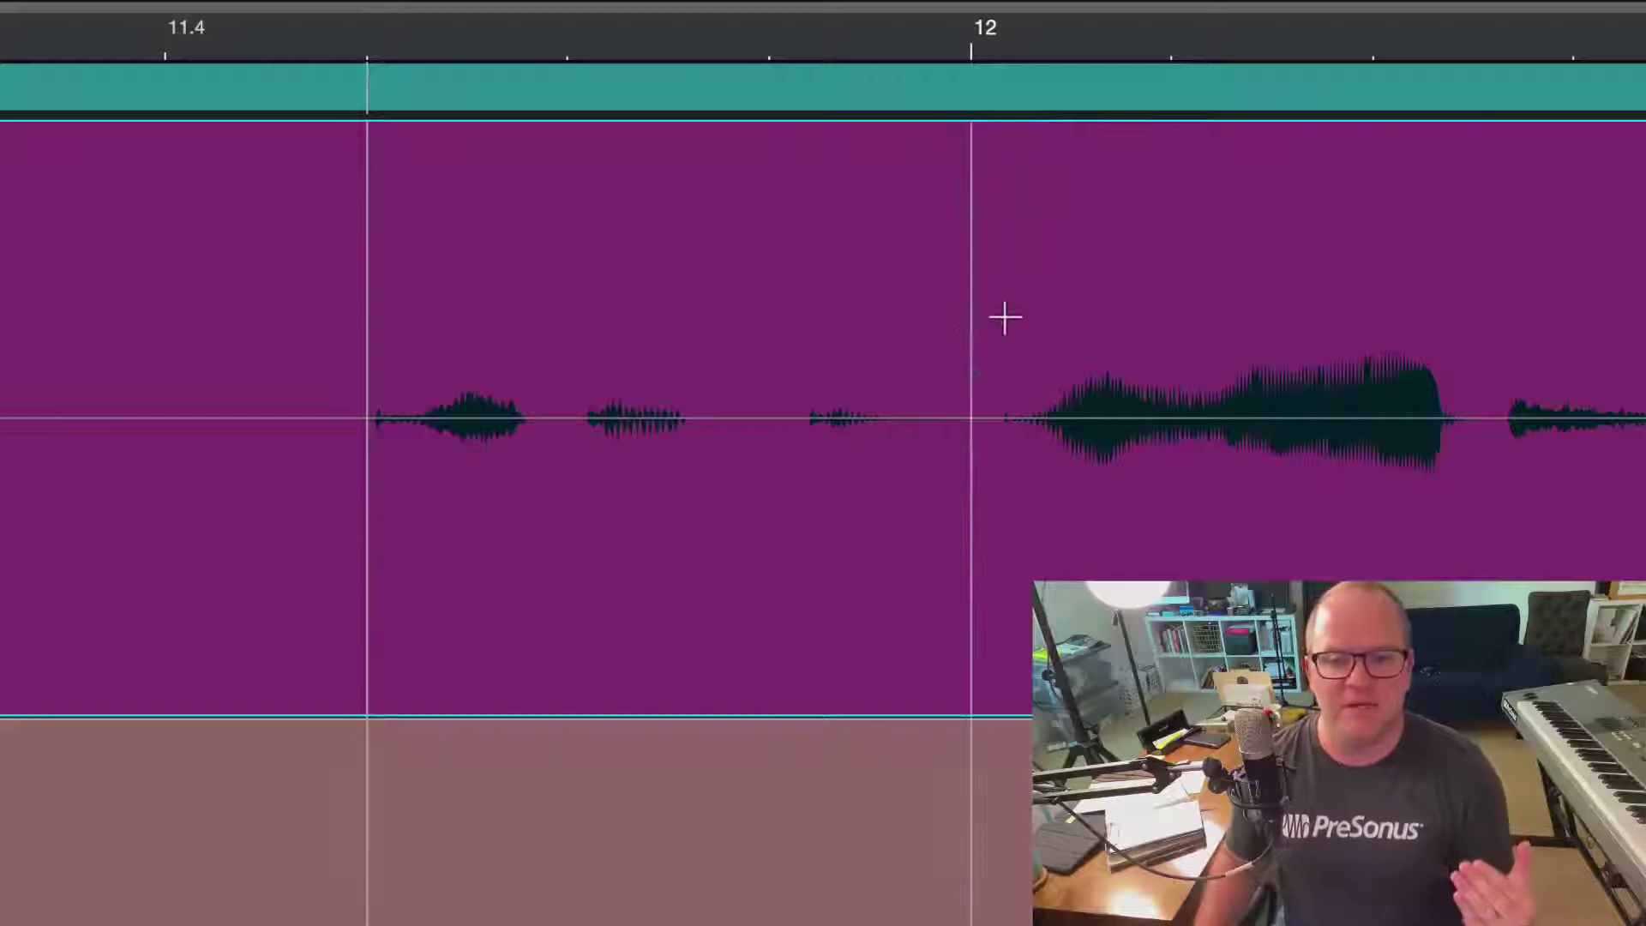
drag(1003, 320, 1453, 283)
click(824, 305)
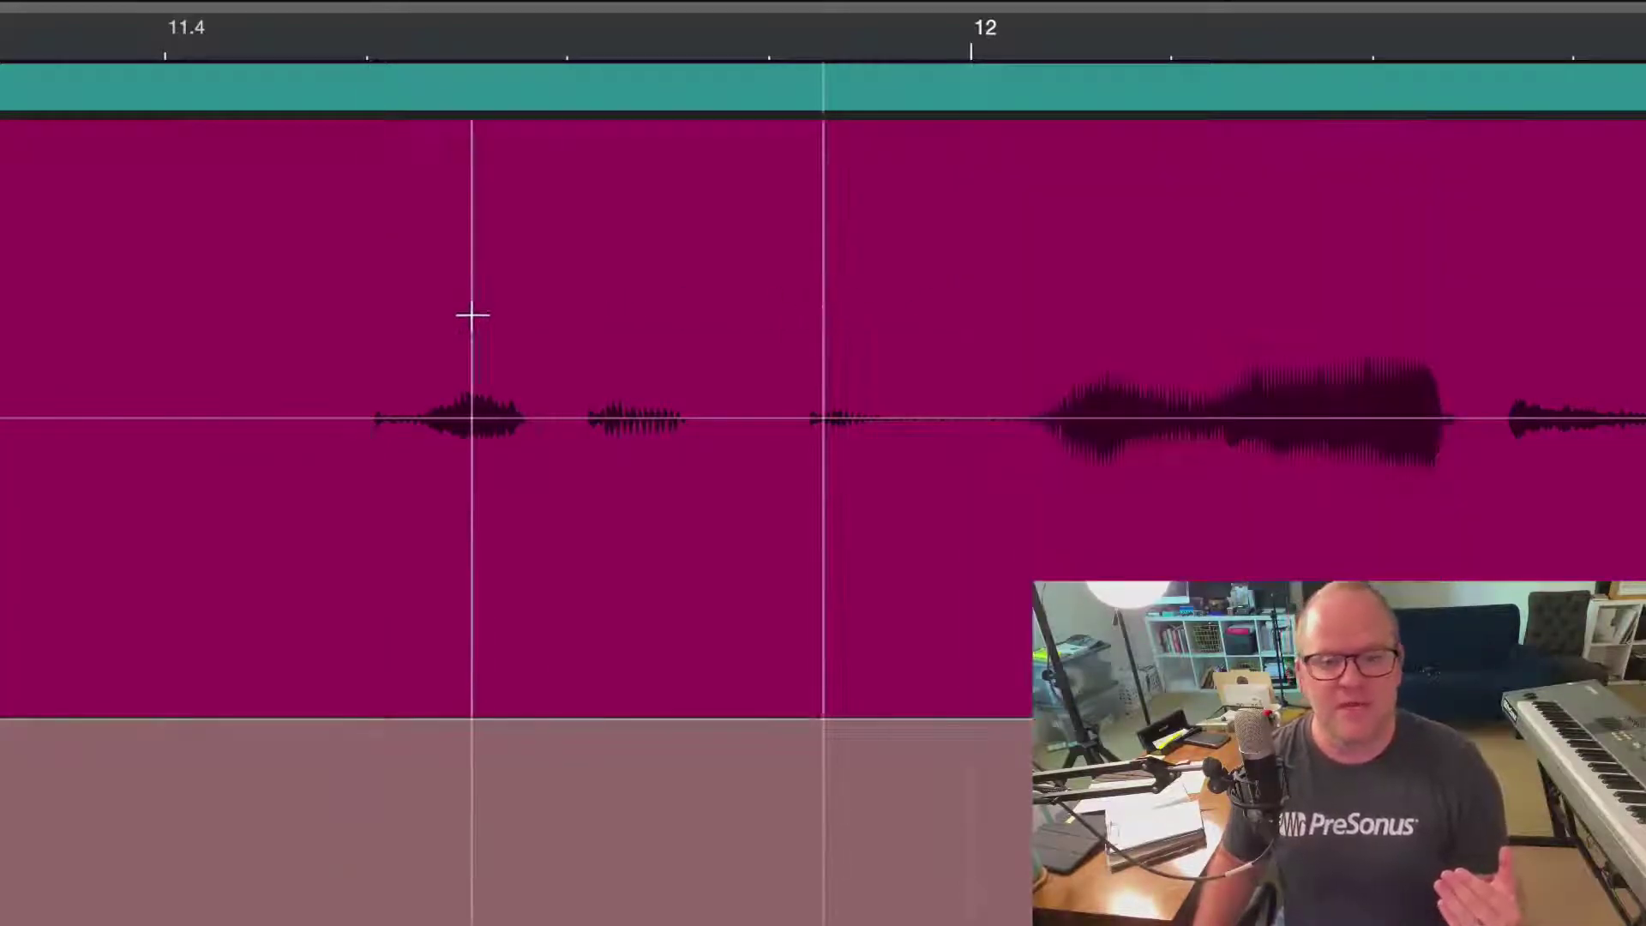
mouse_move(386, 323)
mouse_down()
mouse_move(871, 331)
mouse_move(938, 286)
mouse_up()
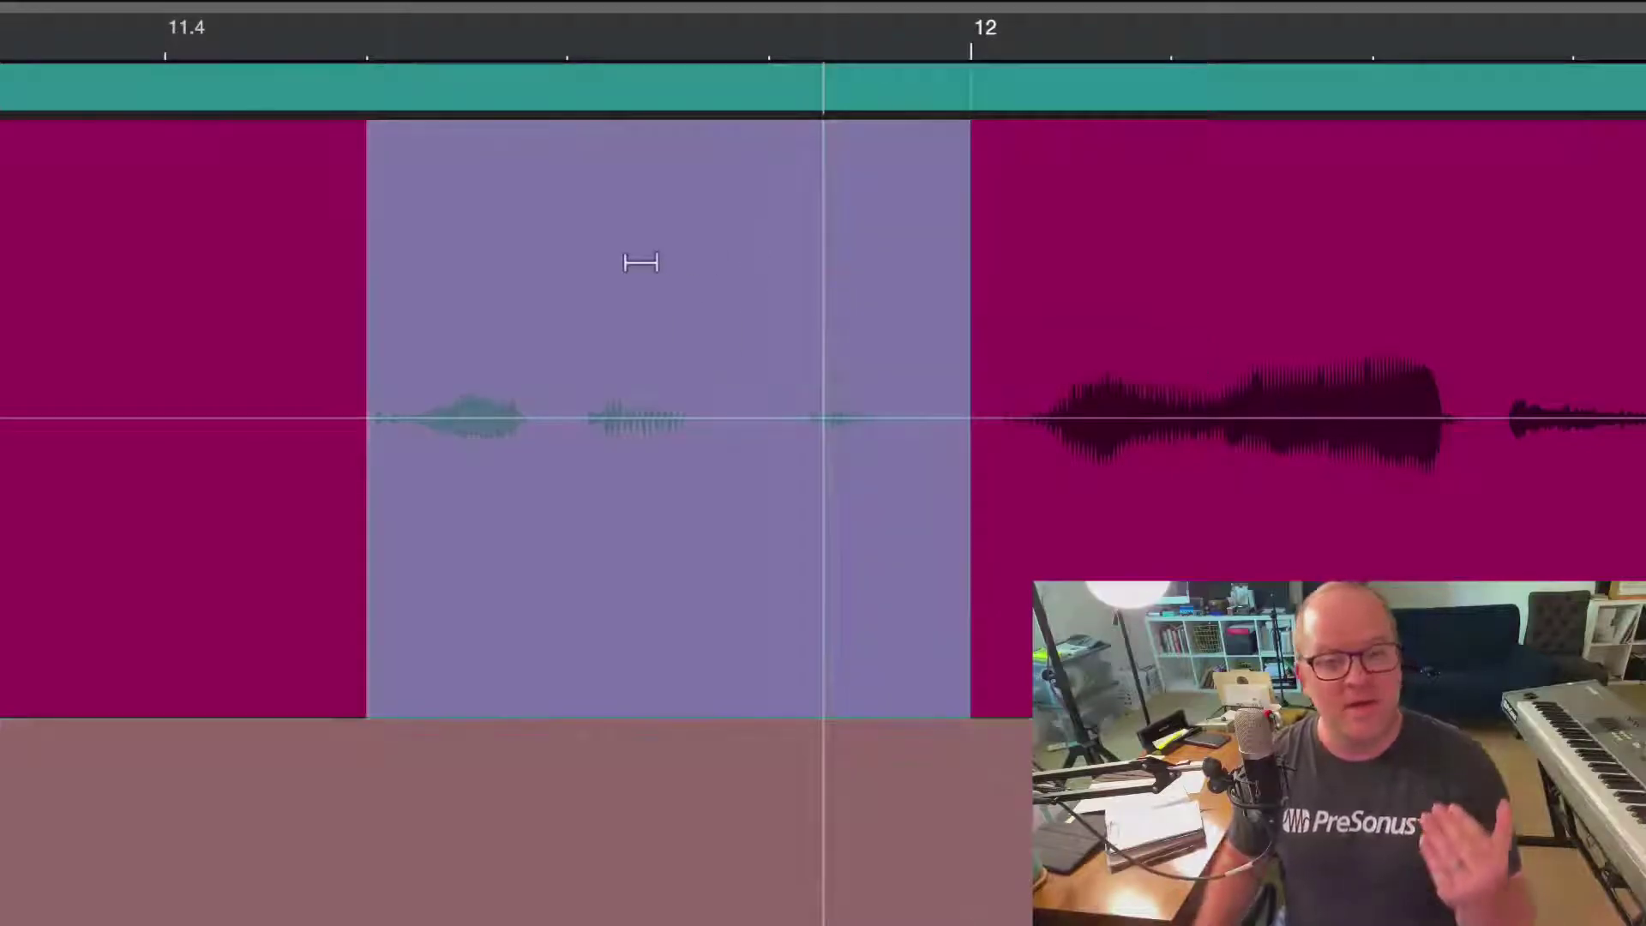
scroll(735, 502, down, 5)
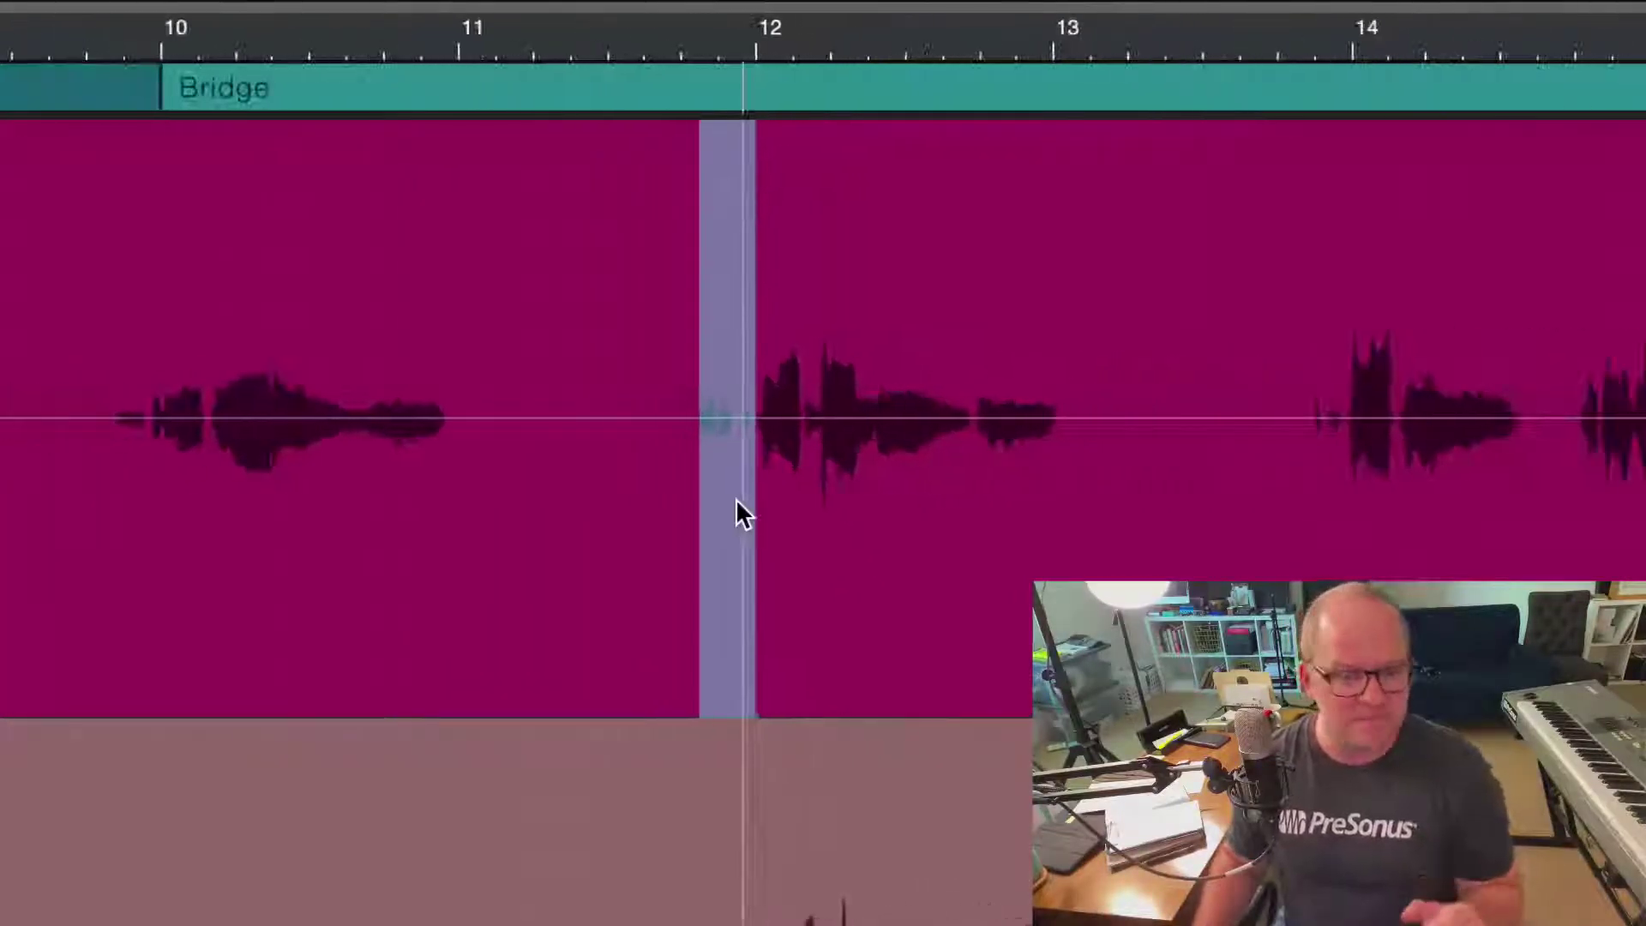
scroll(735, 501, up, 5)
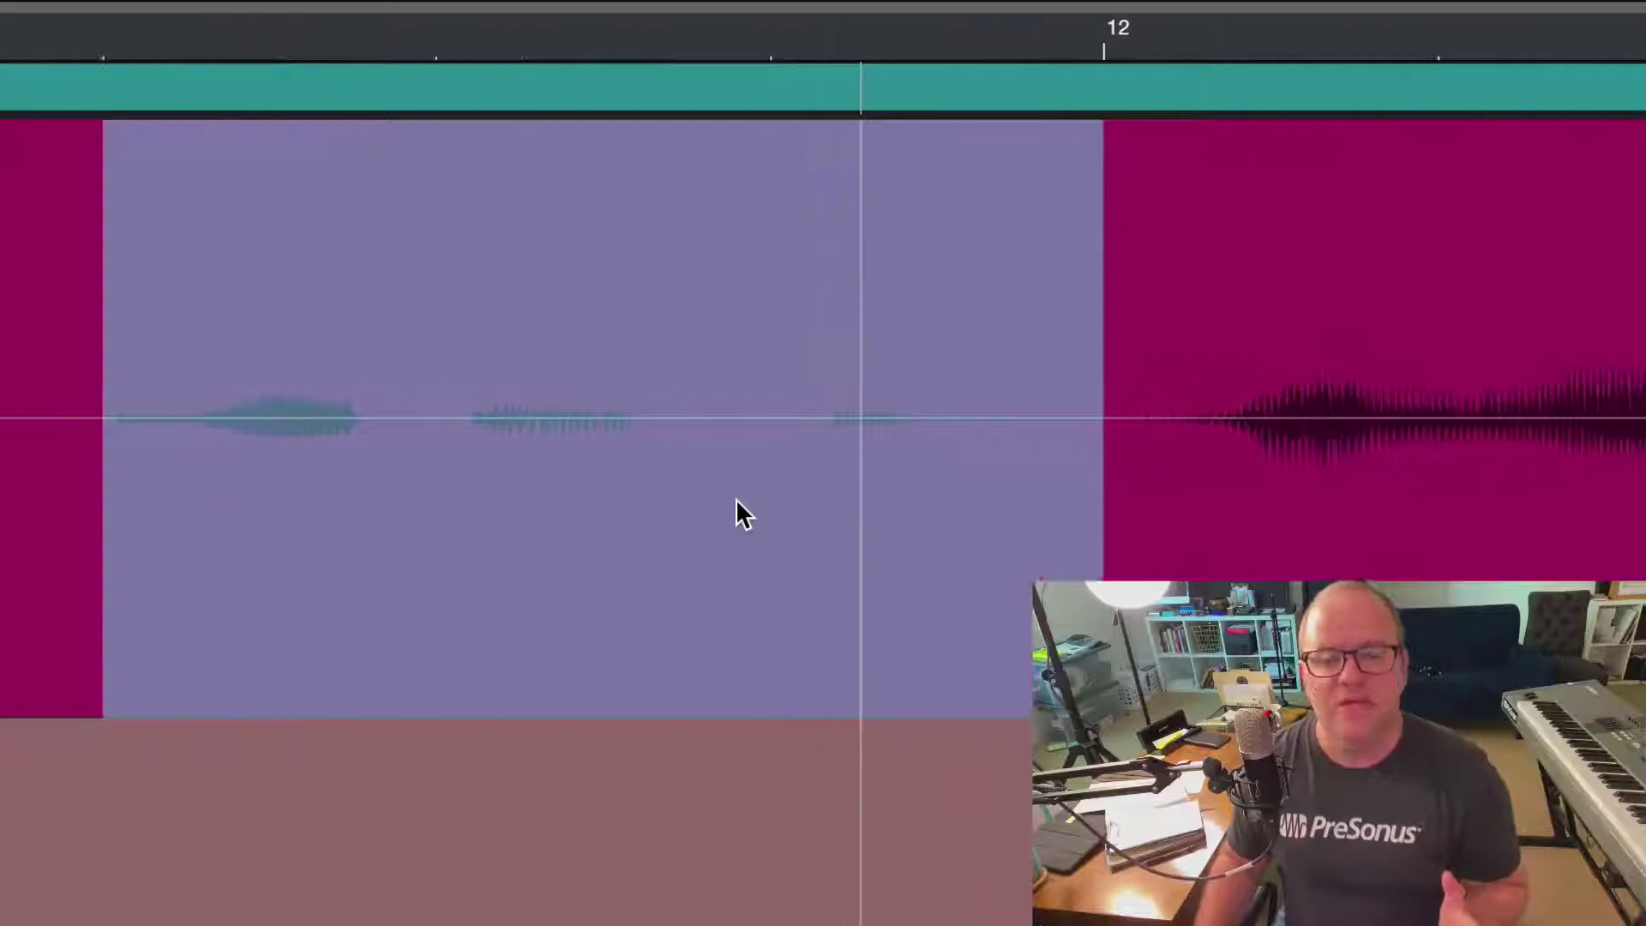
Range-select the phrase before bar 12 and boost its gain to about +14.3 dB.
click(23, 588)
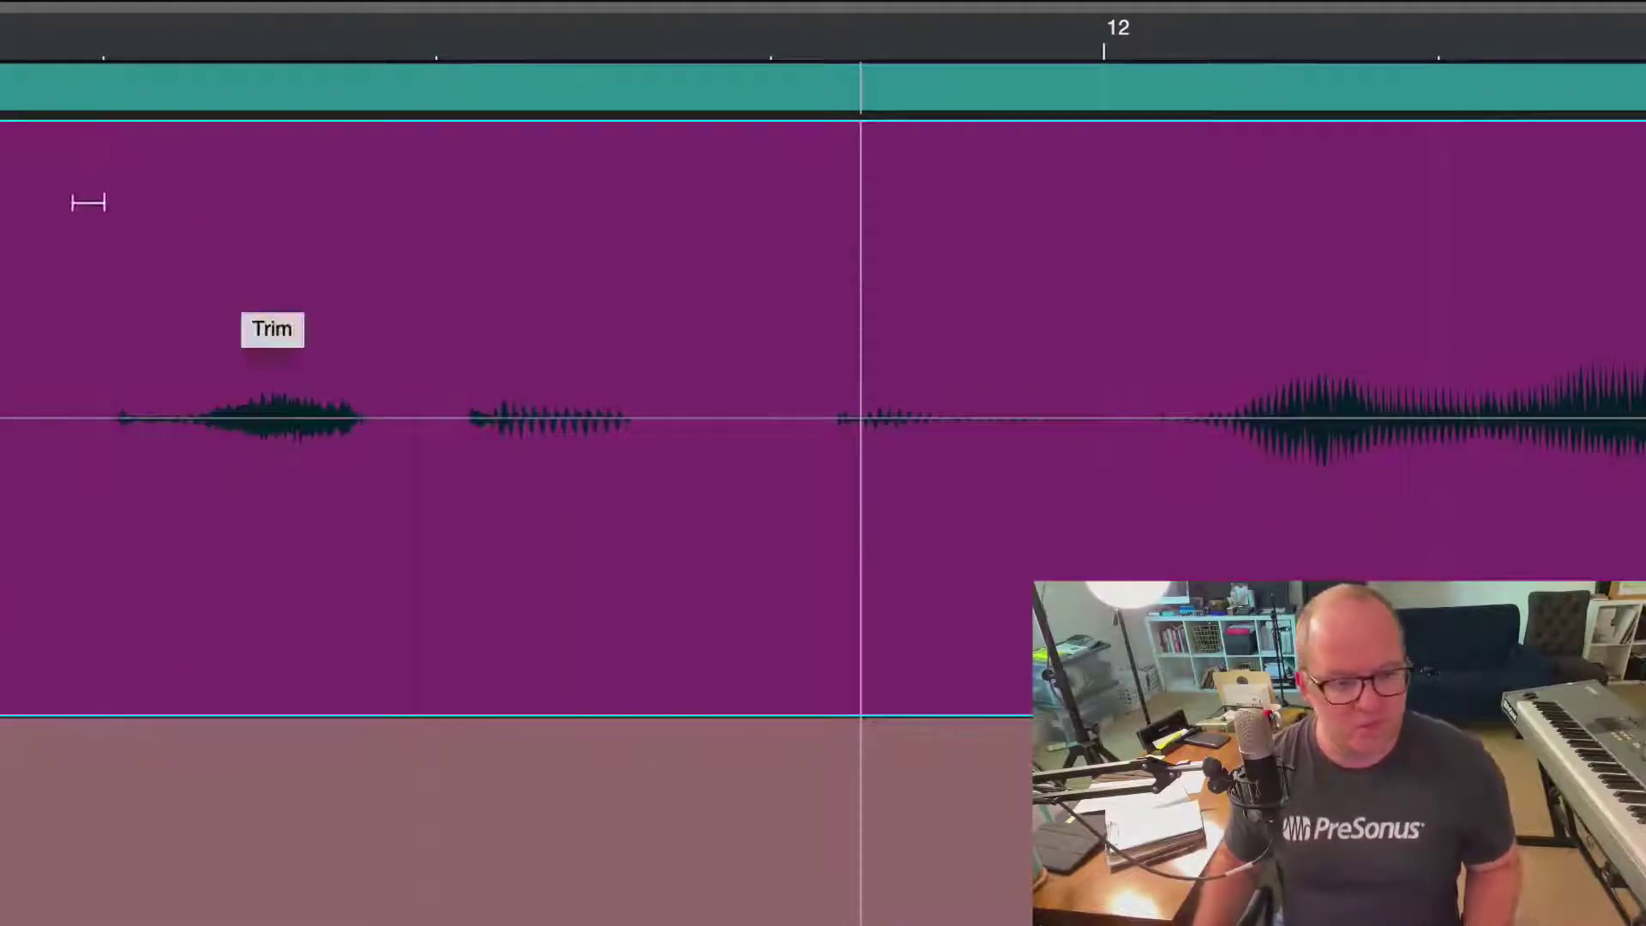
drag(107, 330, 1105, 324)
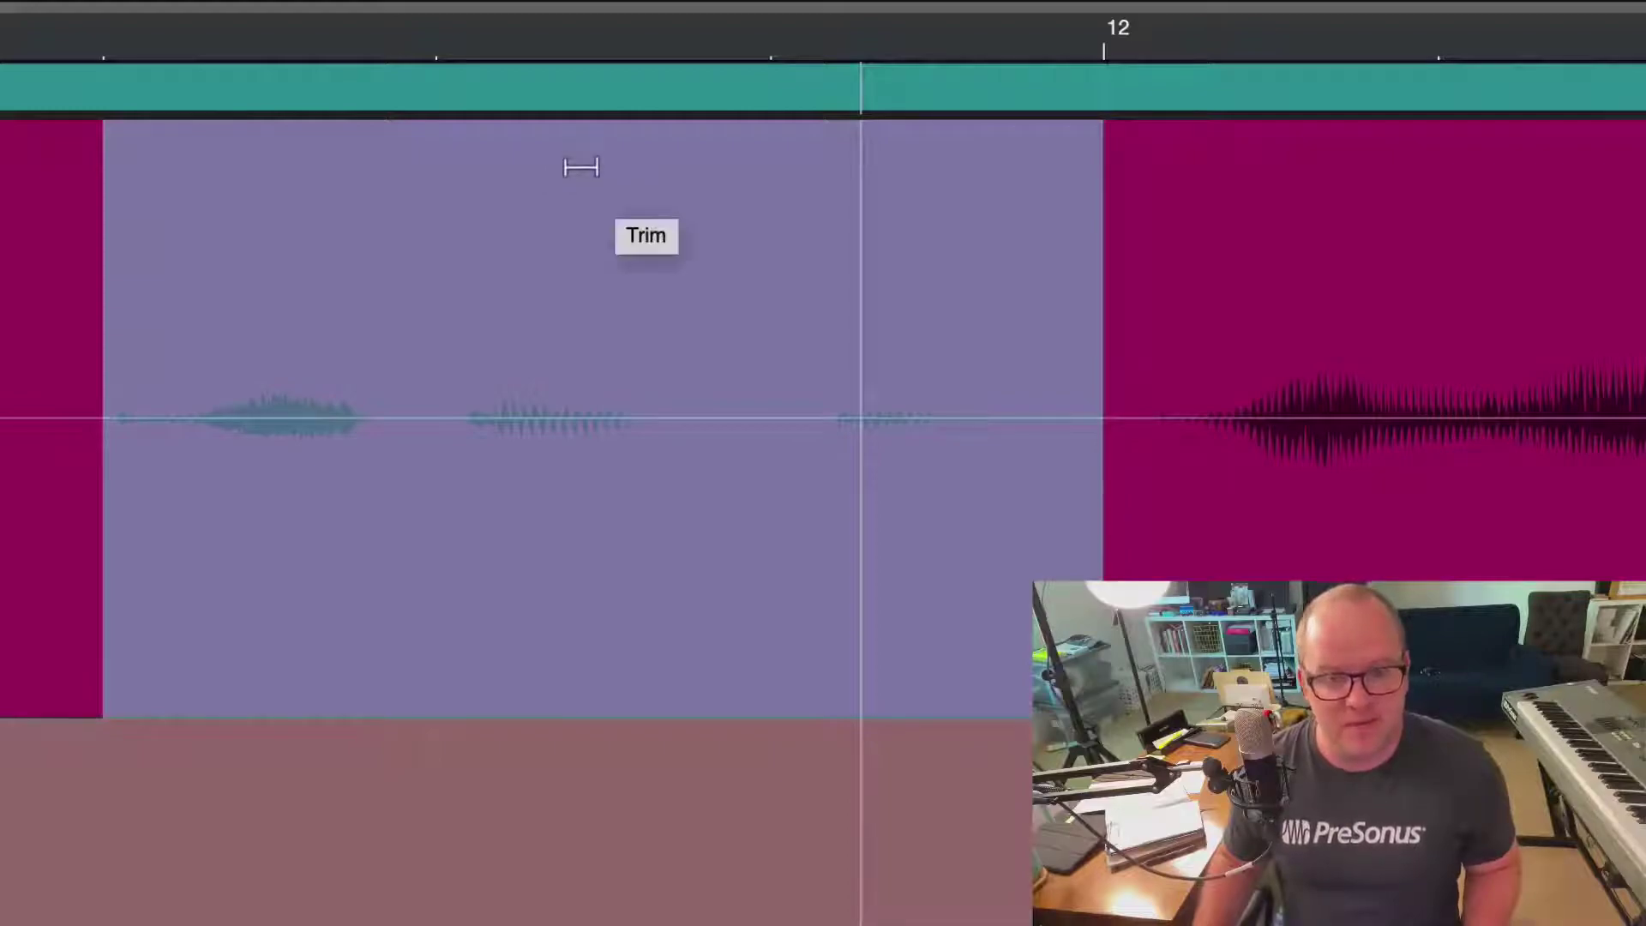
drag(578, 166, 667, 14)
click(76, 652)
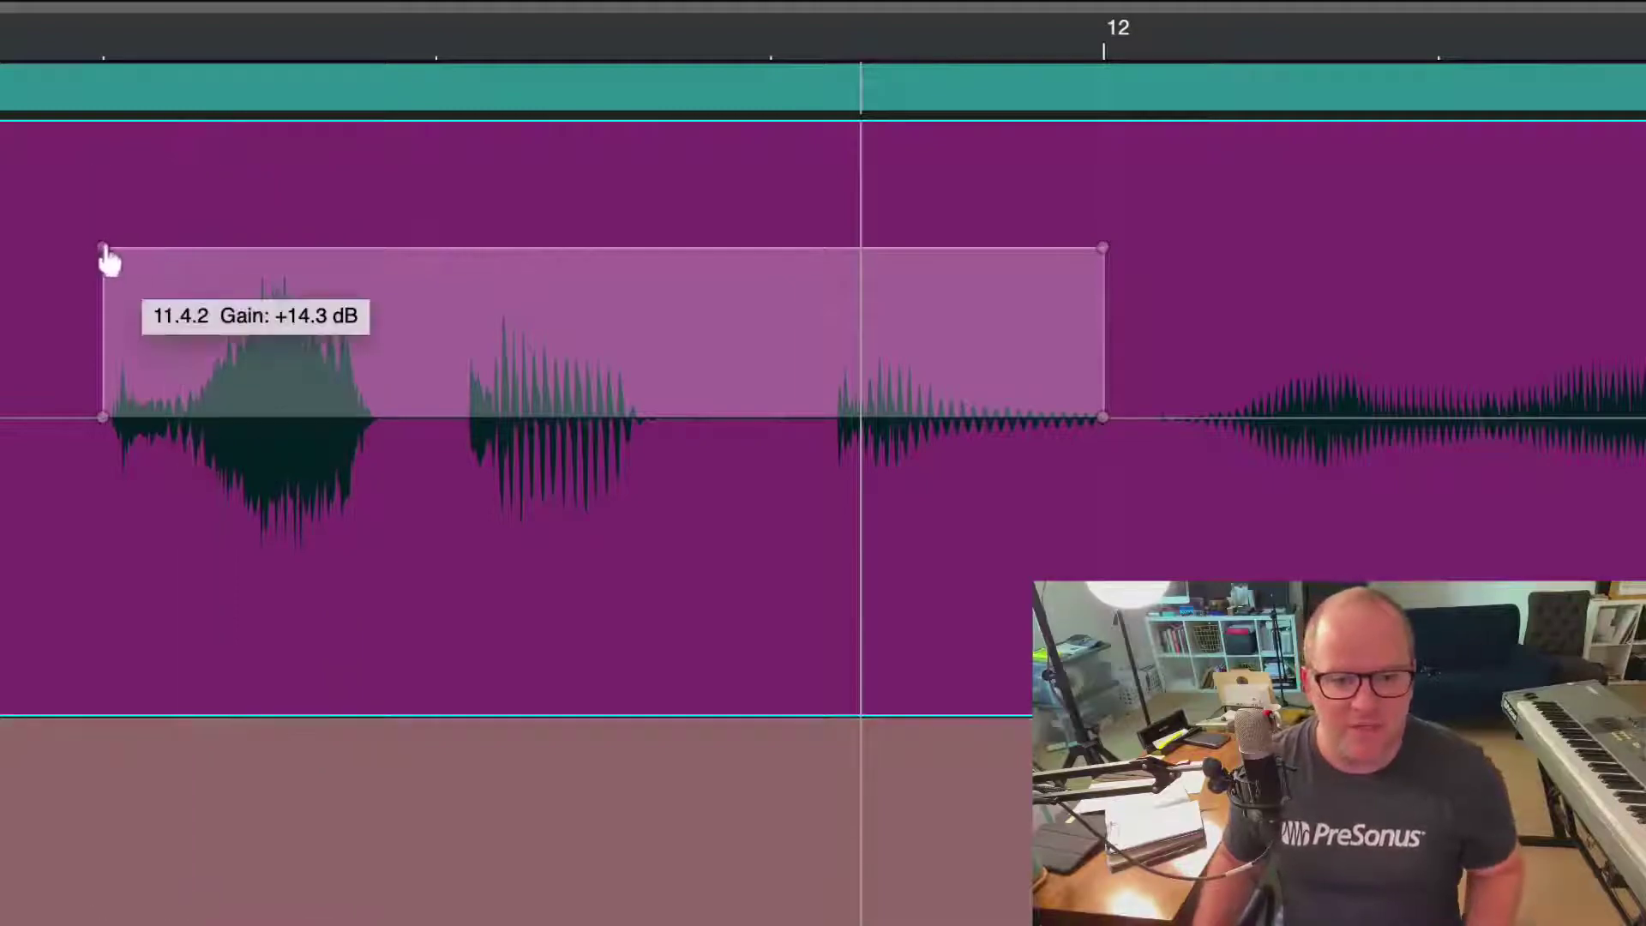
Try shaping the boost into a fade-in with envelope points, then undo it.
click(436, 247)
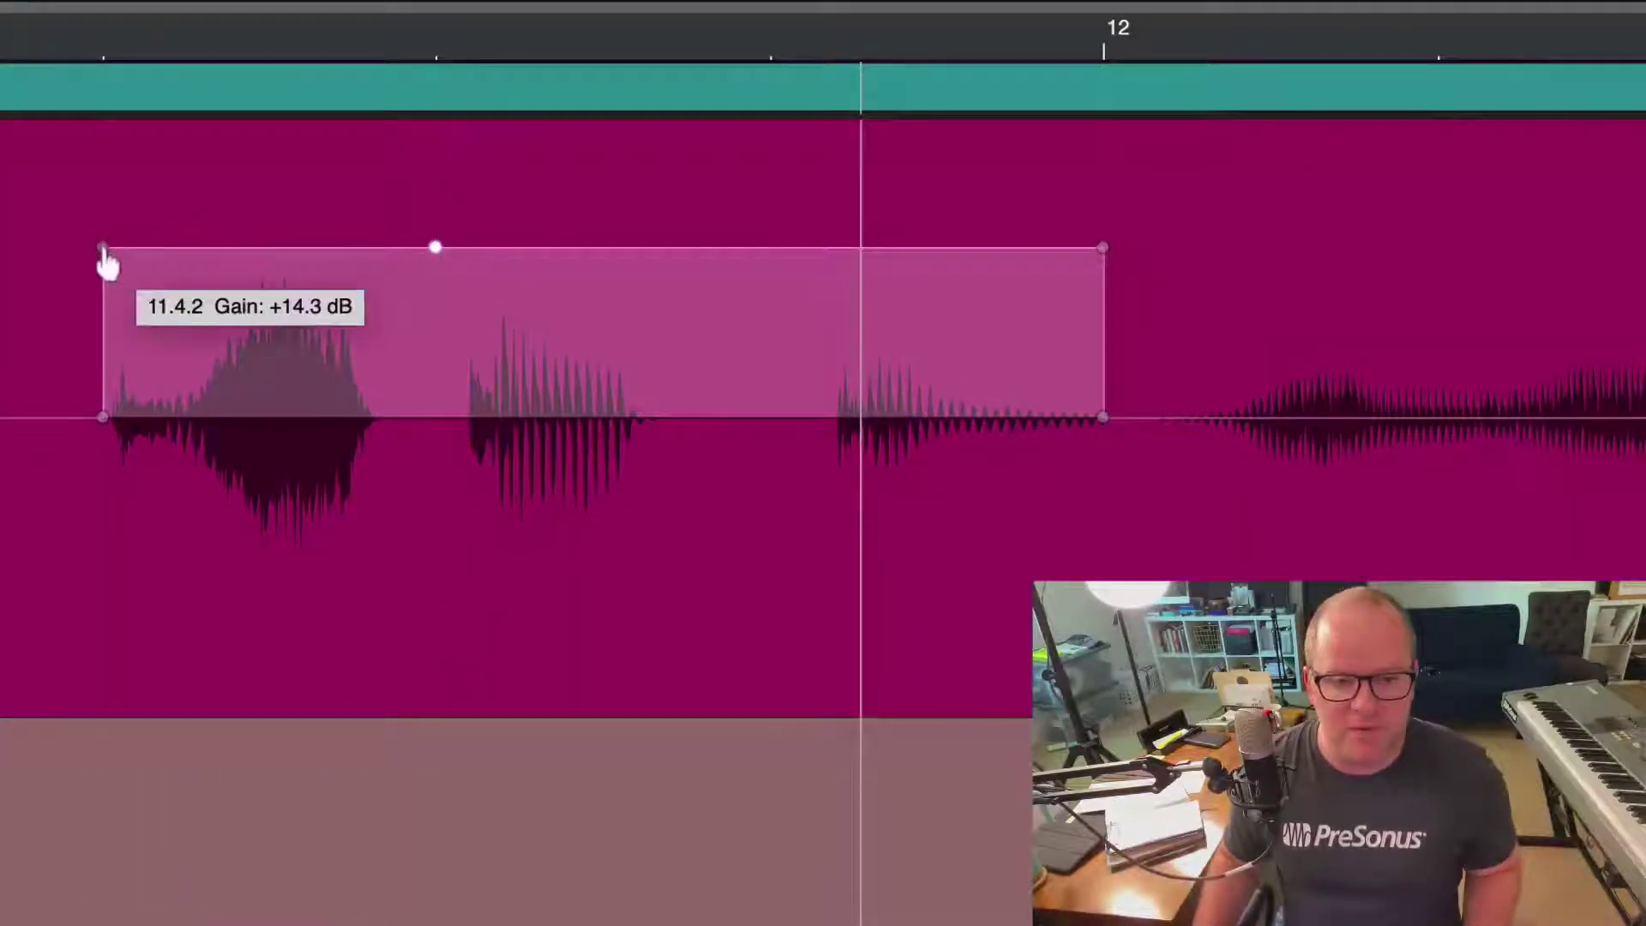
drag(103, 253, 383, 367)
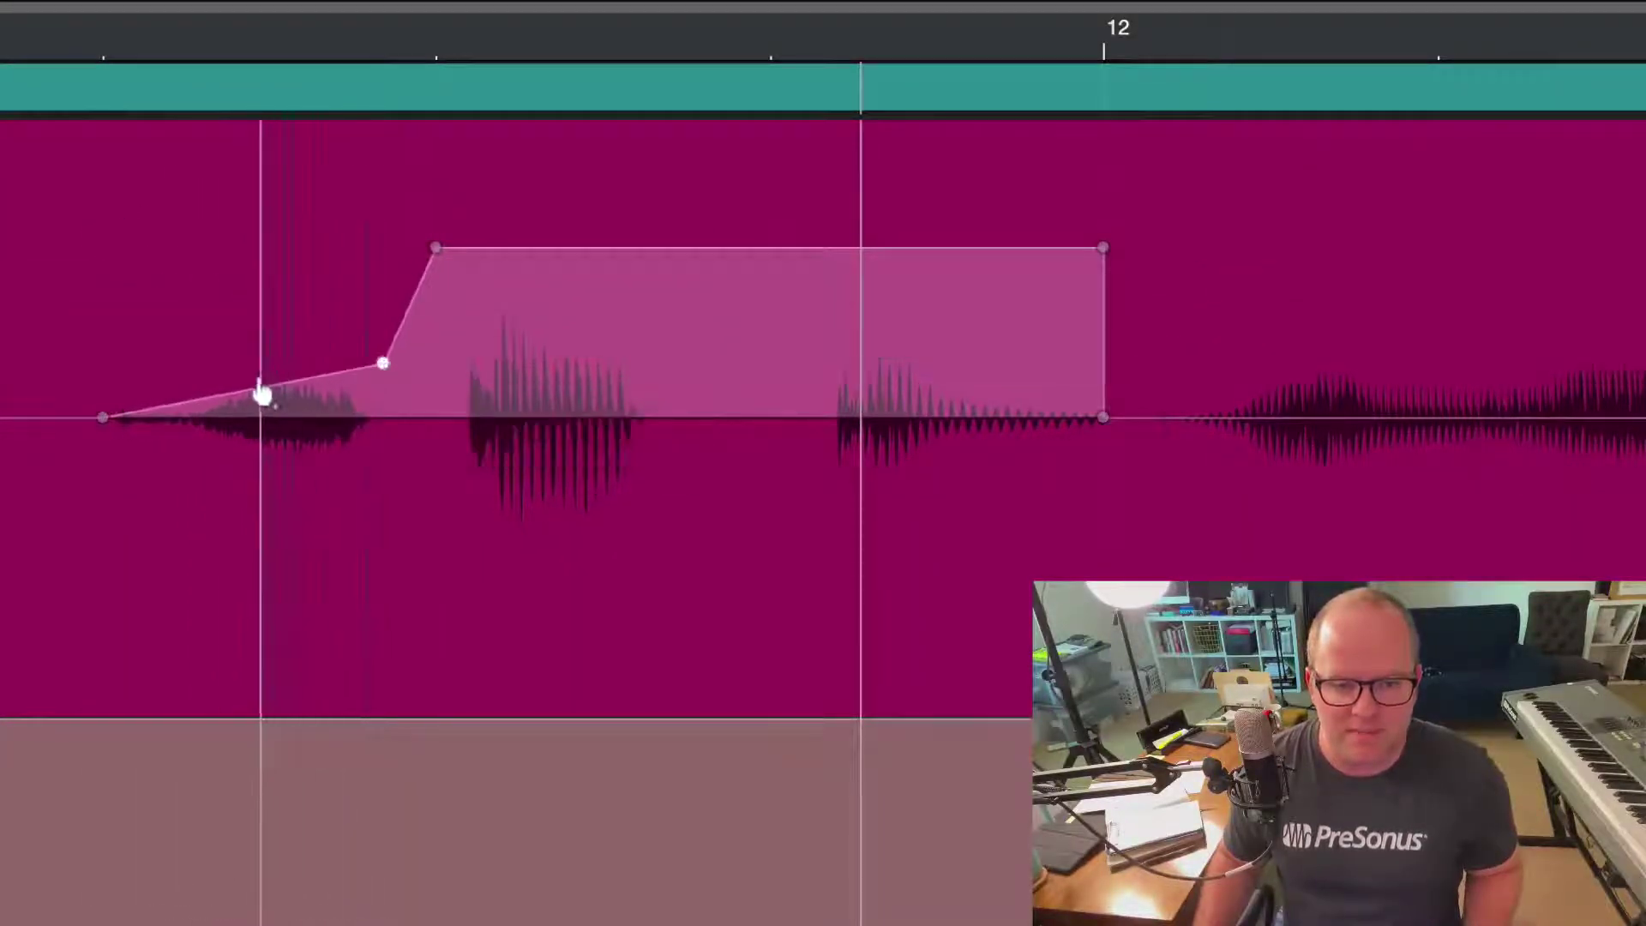
drag(262, 392, 281, 420)
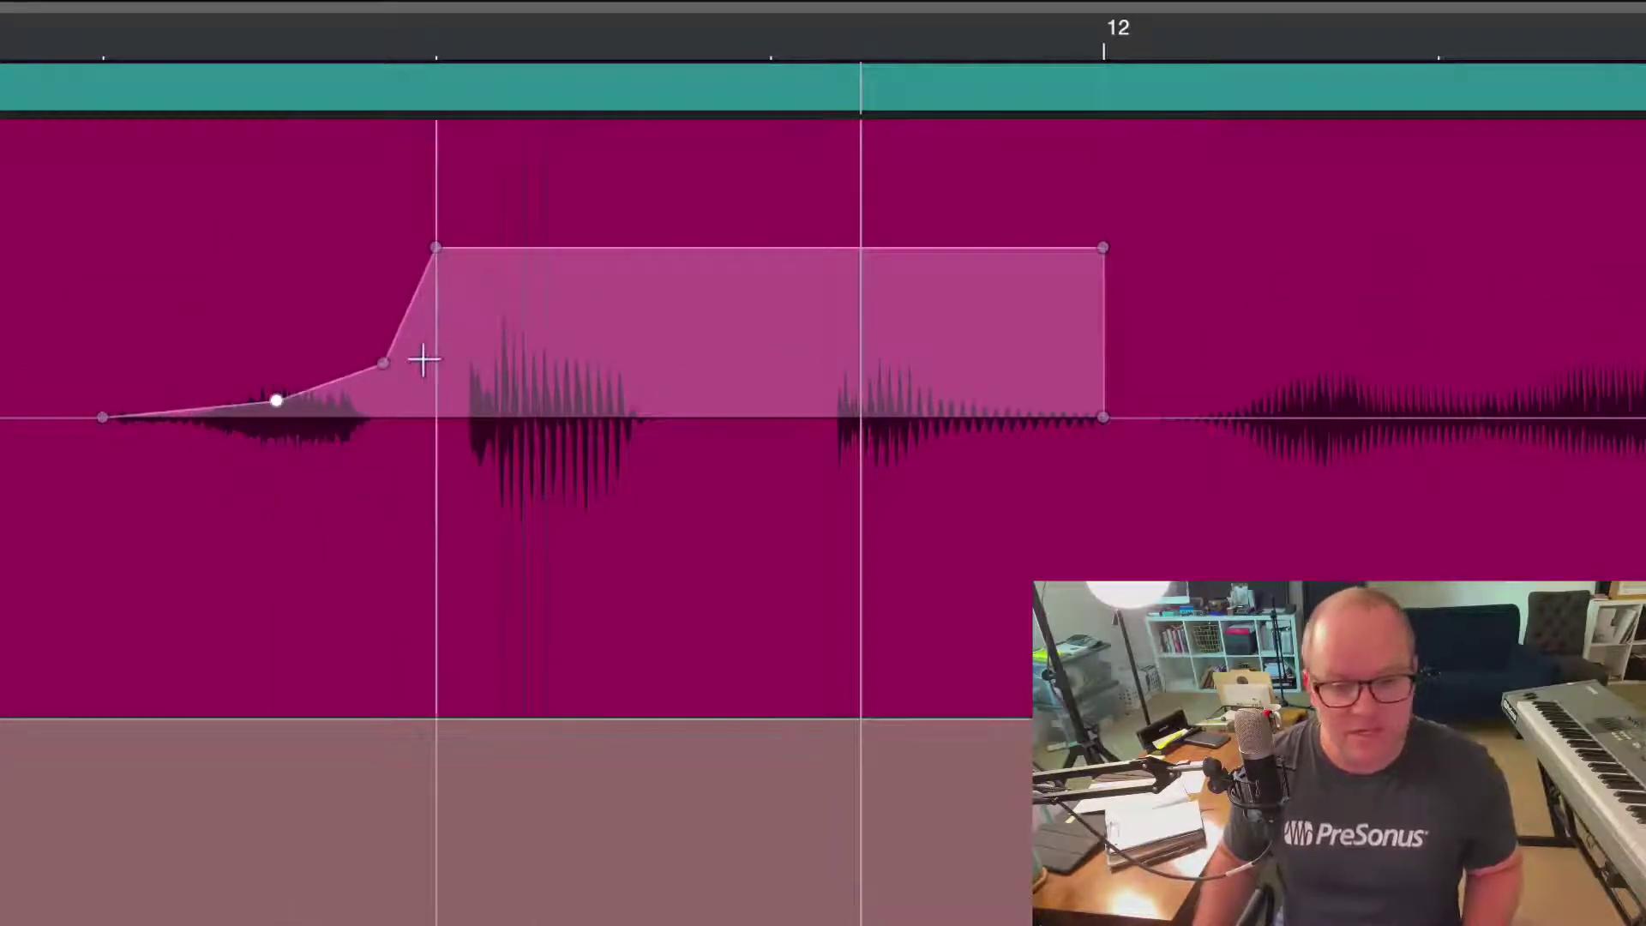
key(ctrl+z)
key(ctrl+z)
key(ctrl+z)
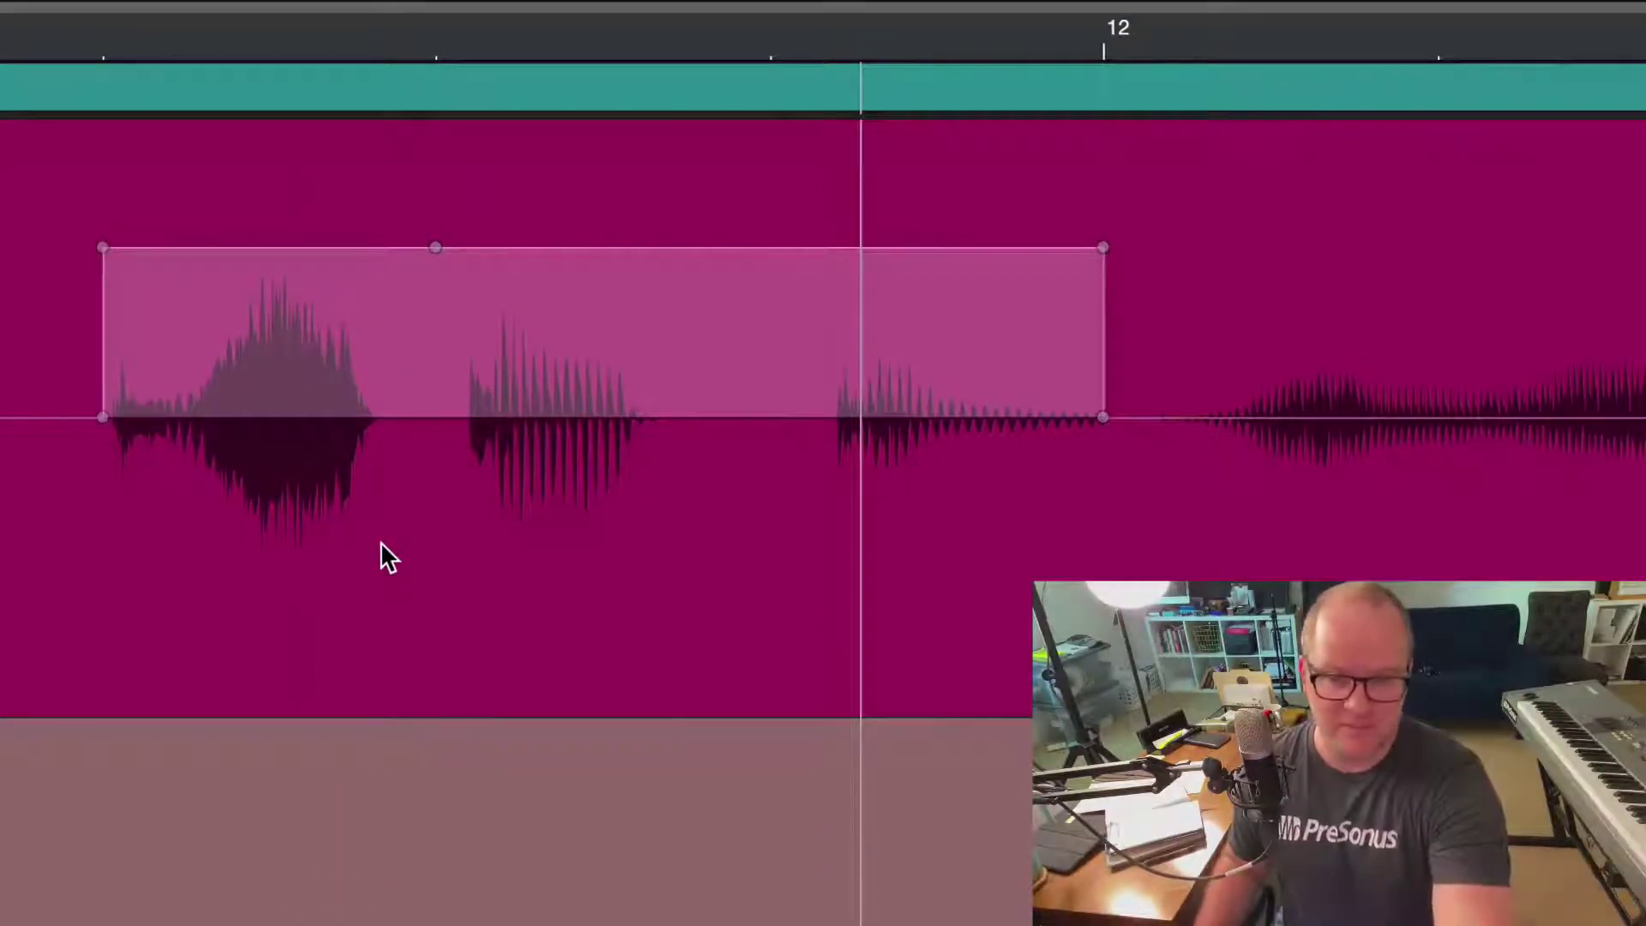
click(465, 599)
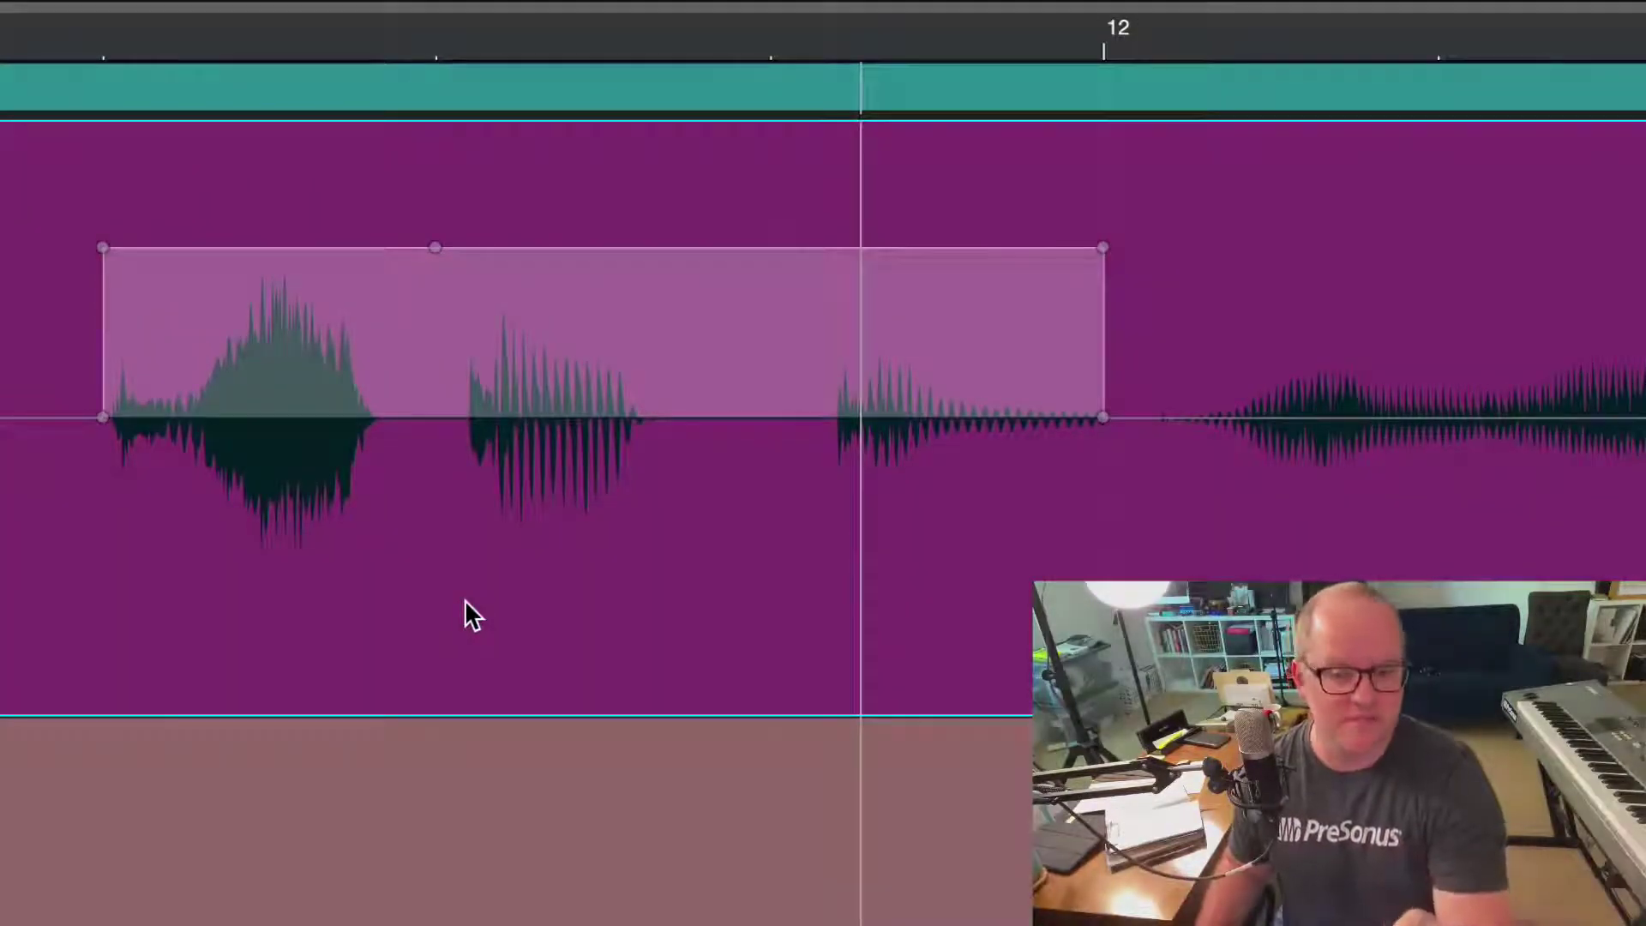
scroll(464, 599, down, 3)
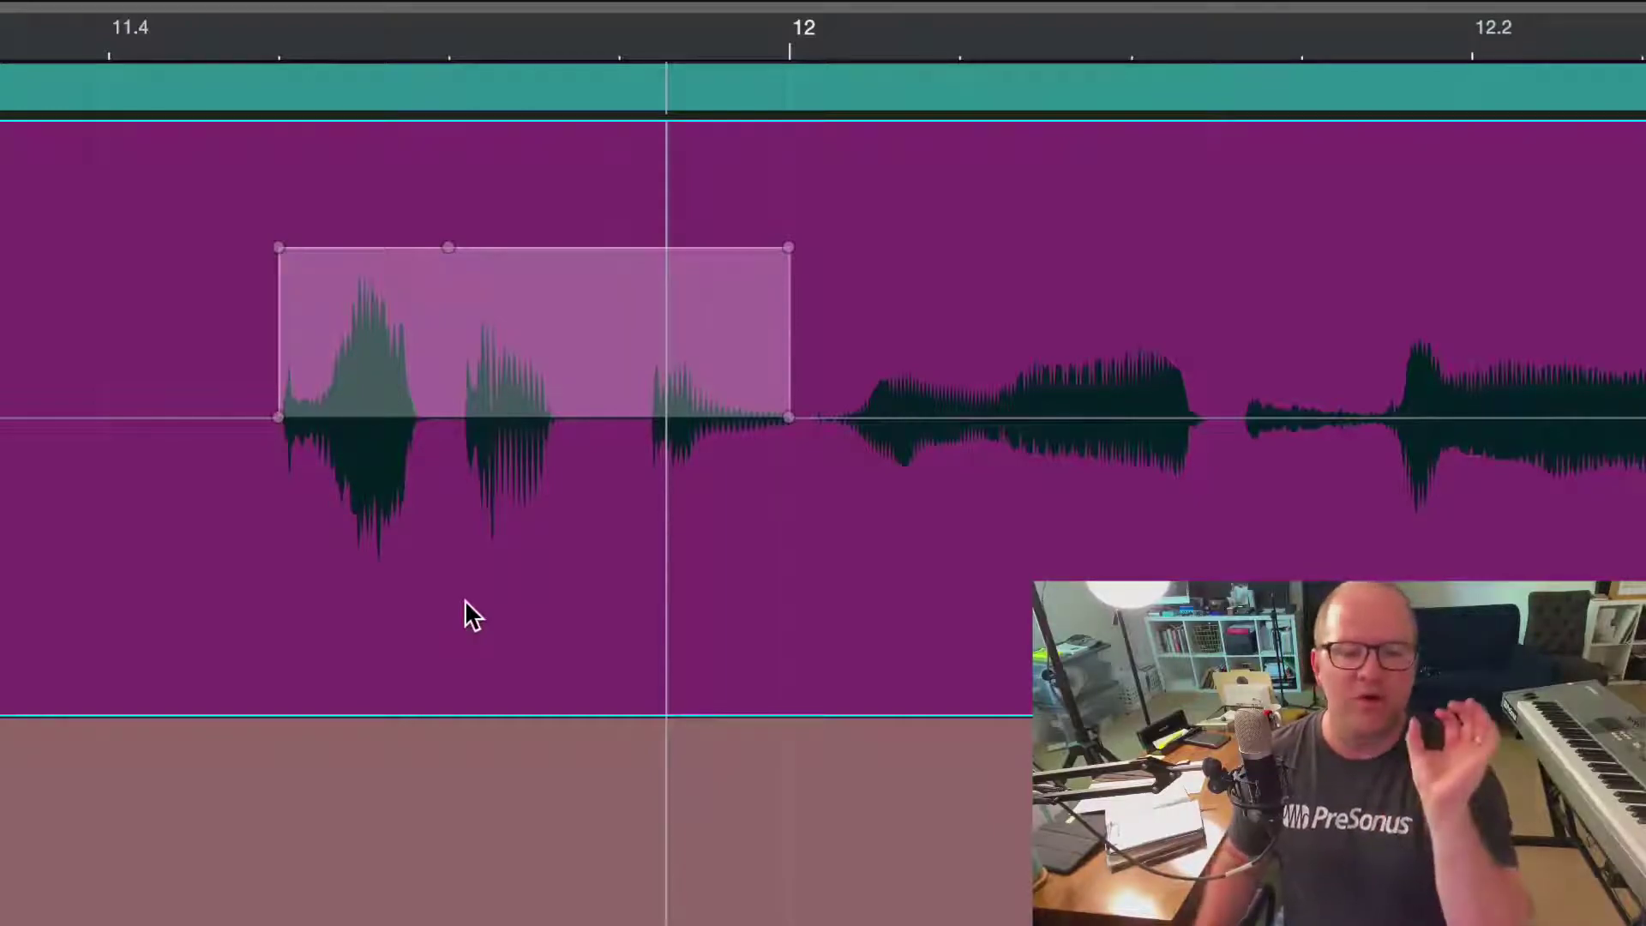
click(444, 68)
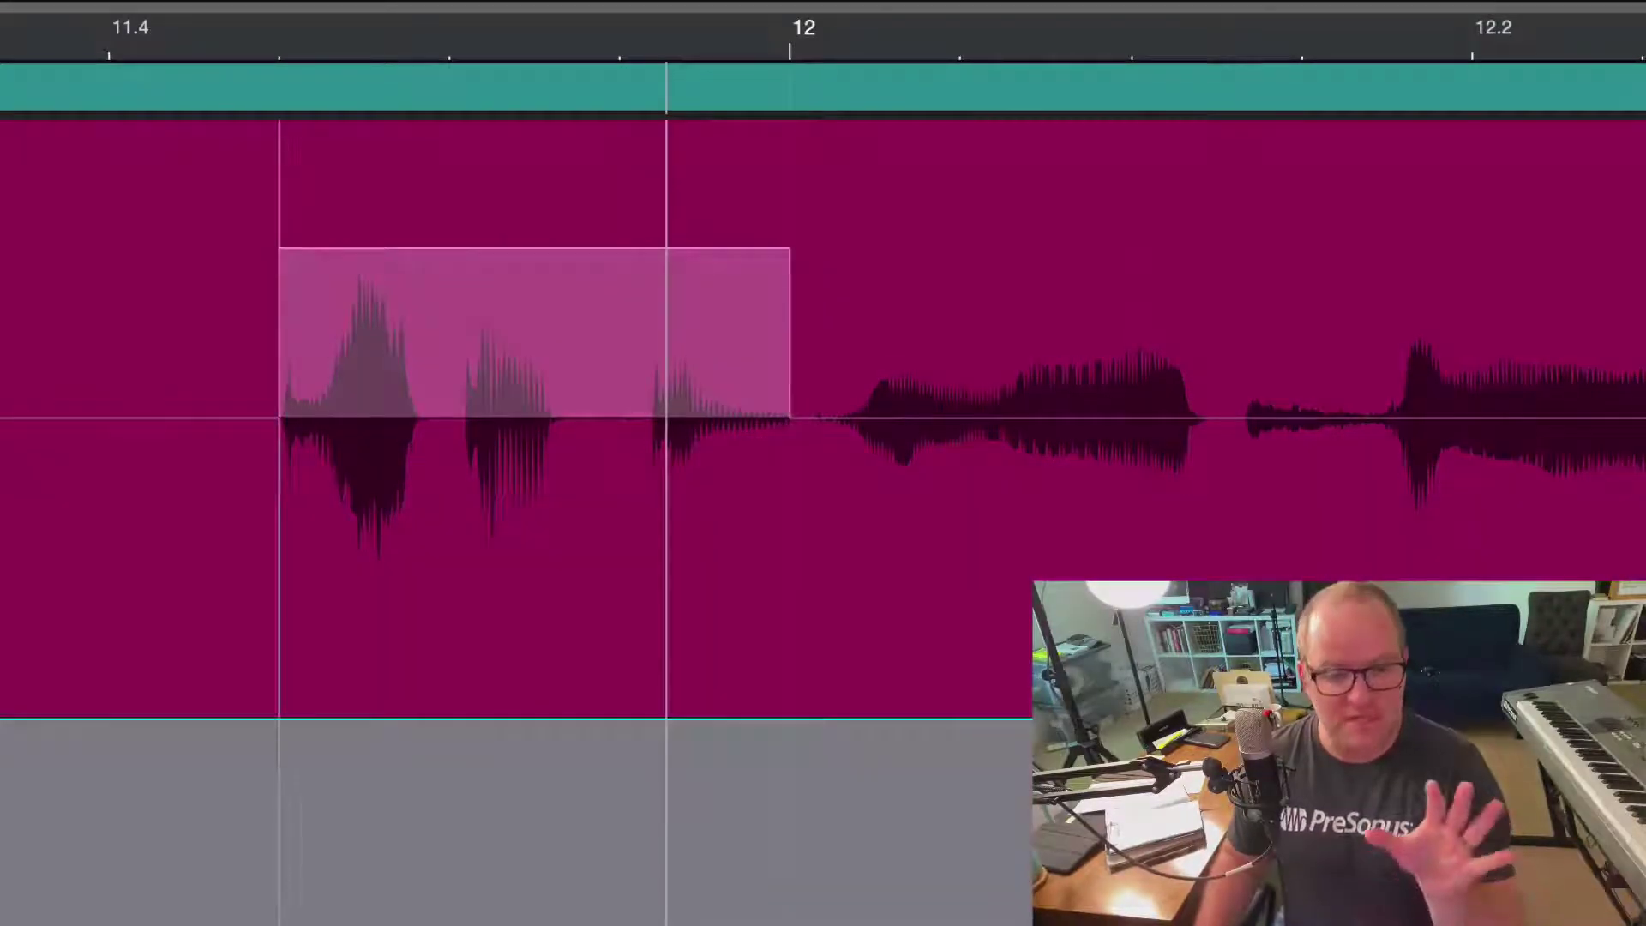
click(434, 595)
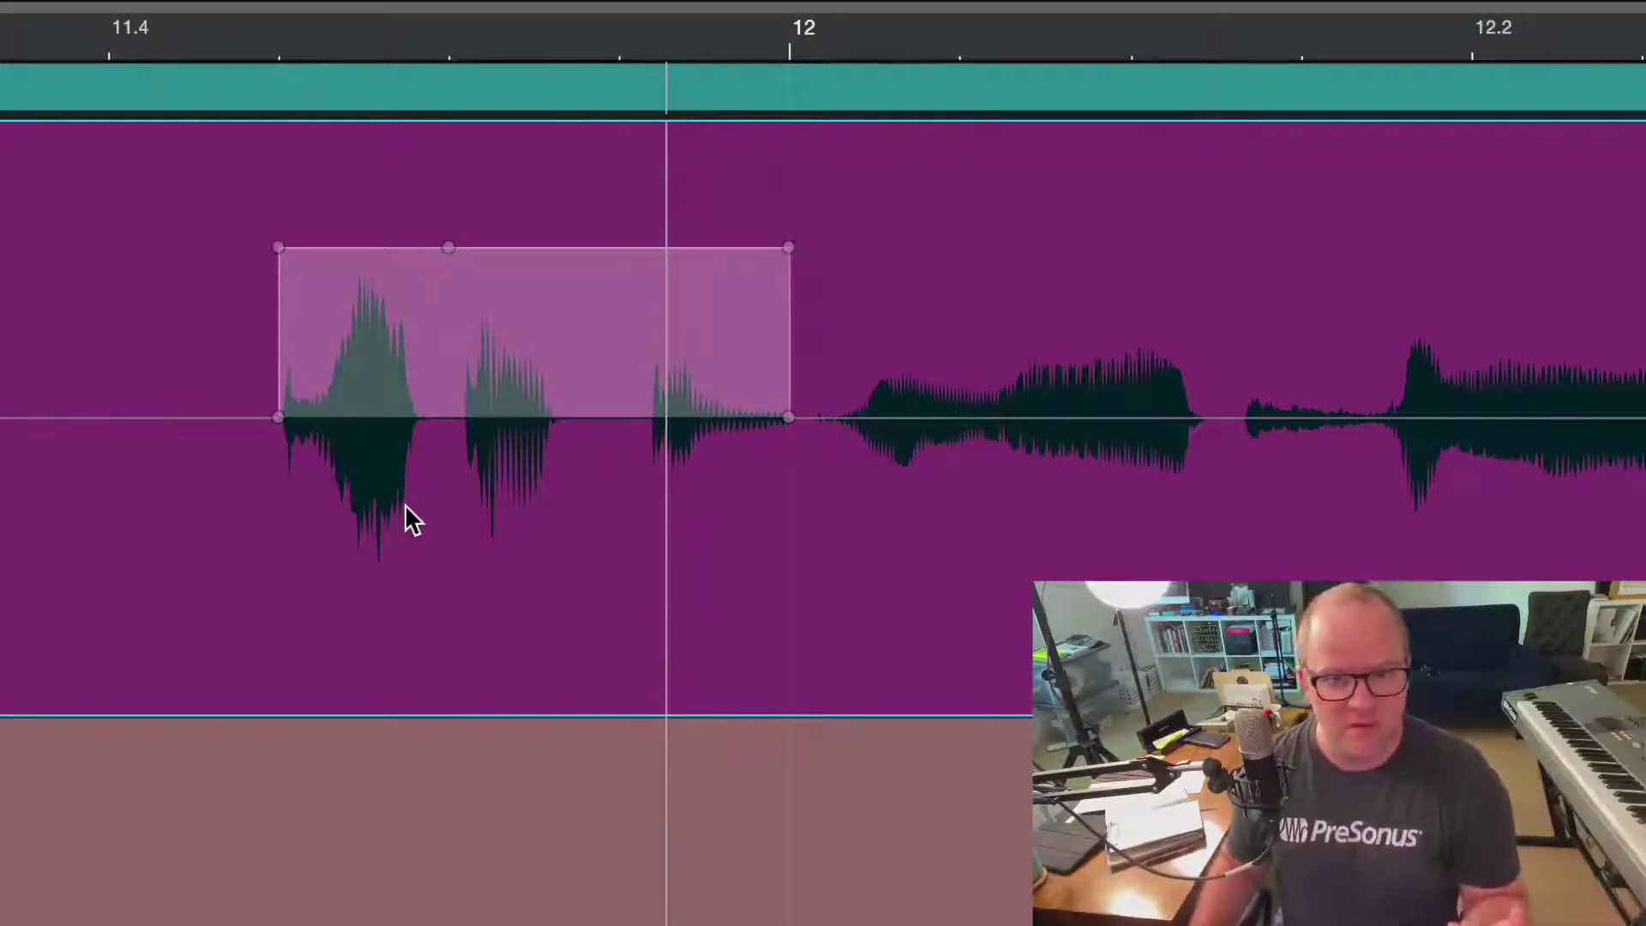
Range-select the vocal phrase starting at 14.4 and raise its gain to about +7.2 dB.
scroll(382, 538, up, 2)
scroll(383, 537, down, 3)
scroll(383, 538, right, 10)
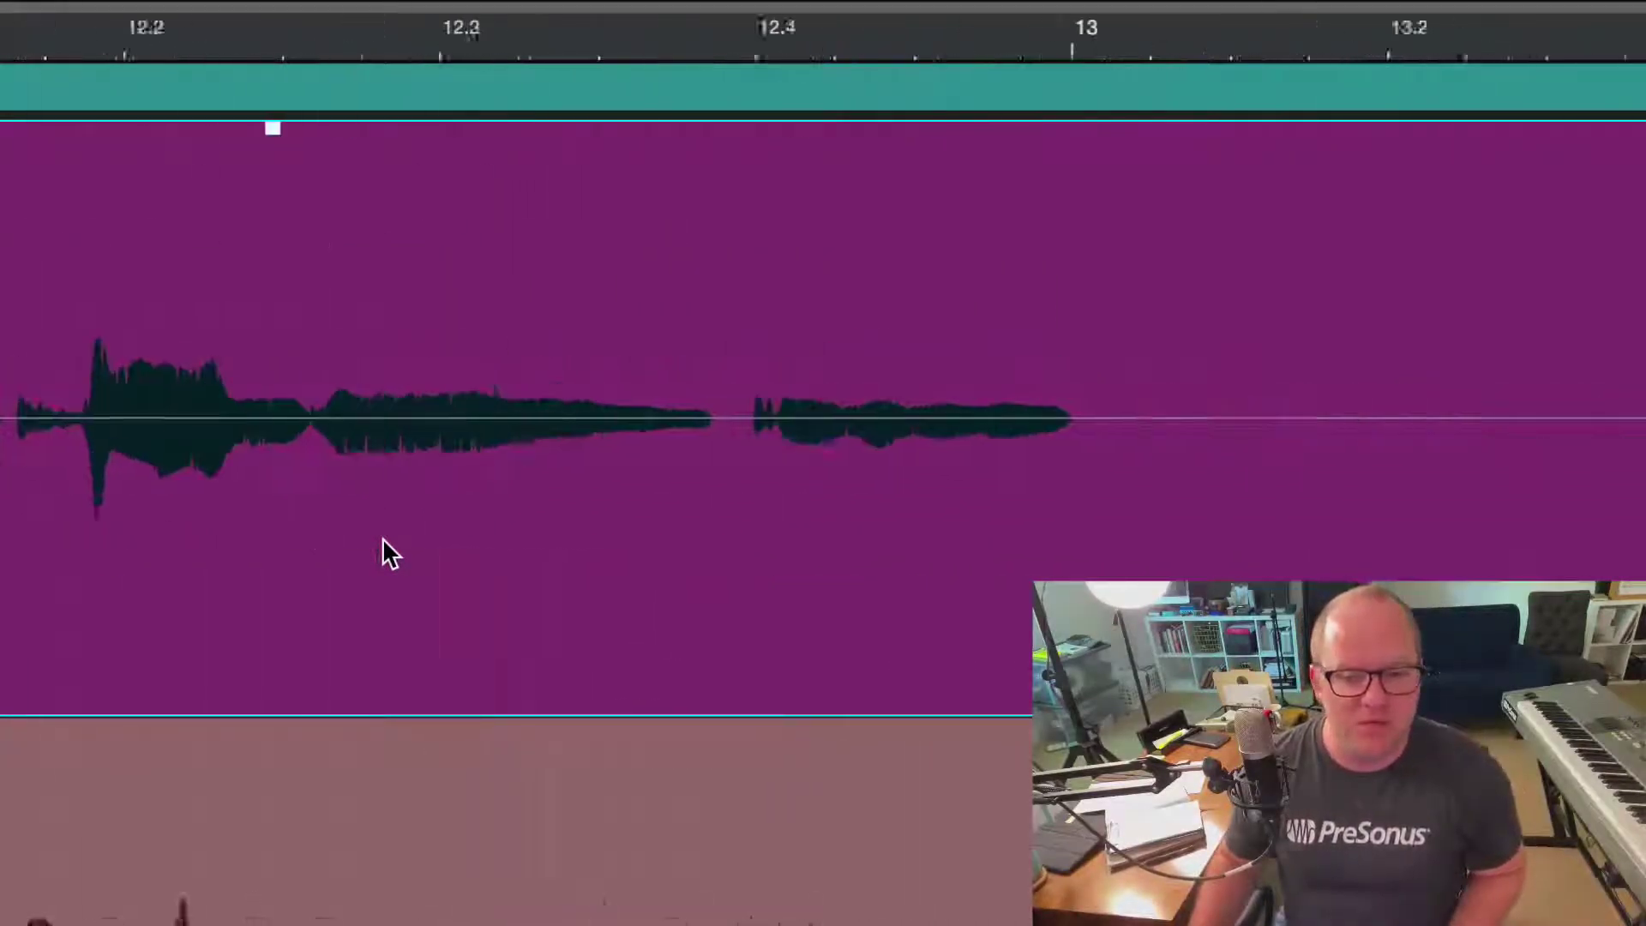
scroll(383, 537, right, 10)
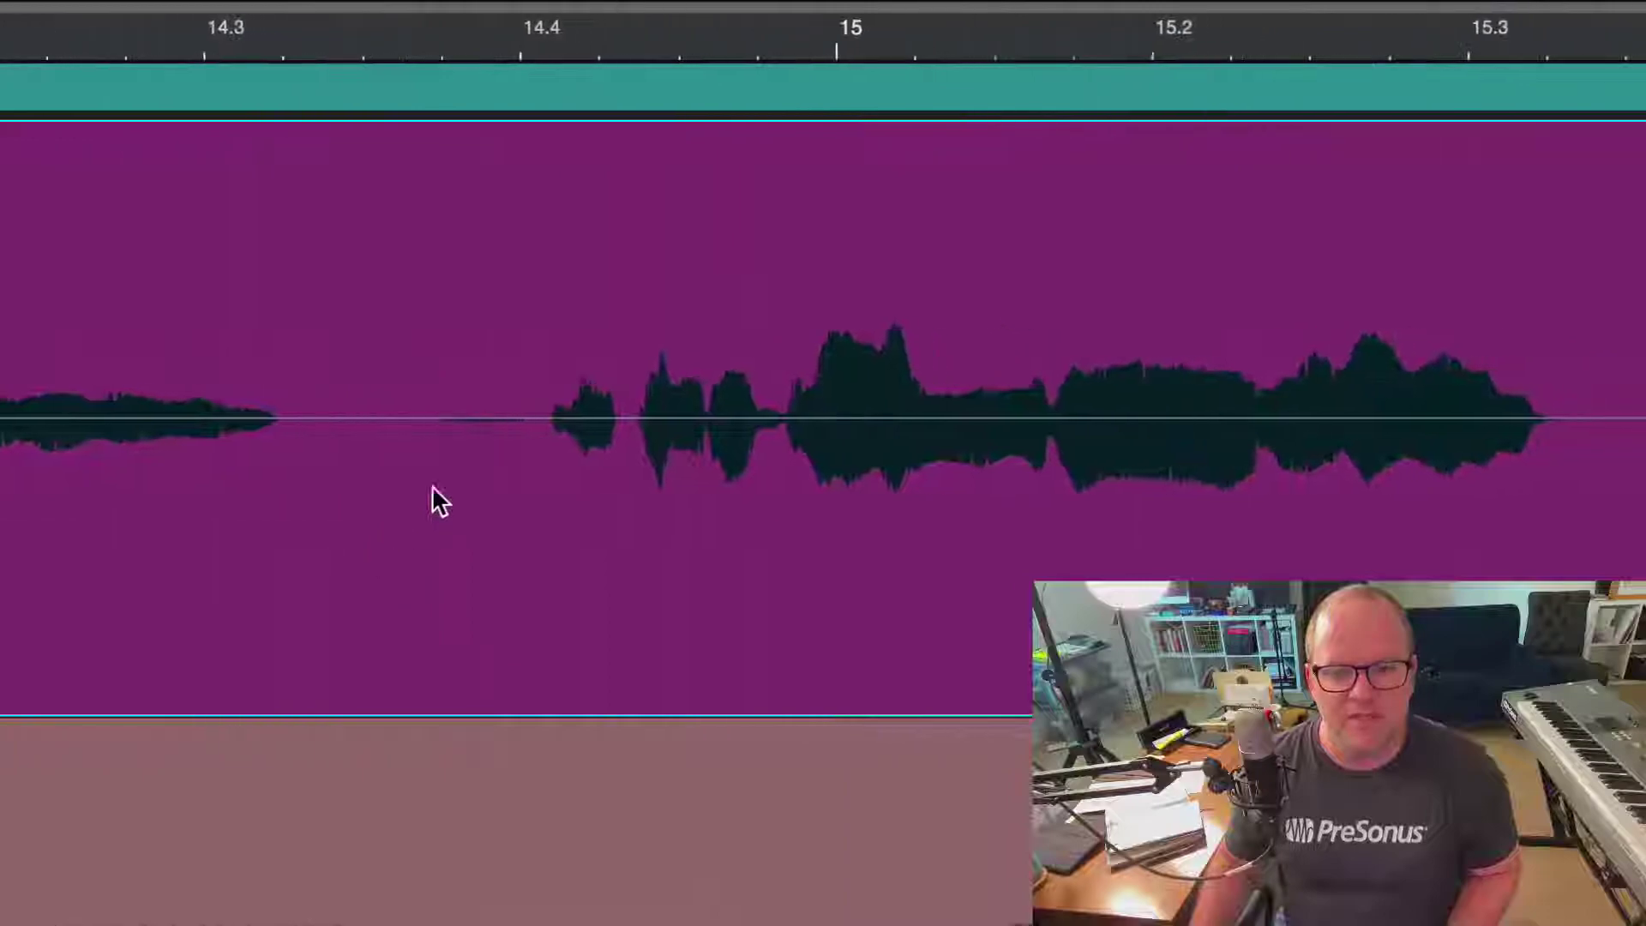
mouse_move(768, 330)
mouse_down()
mouse_move(801, 323)
mouse_move(794, 341)
mouse_move(776, 326)
mouse_up()
drag(709, 228, 725, 156)
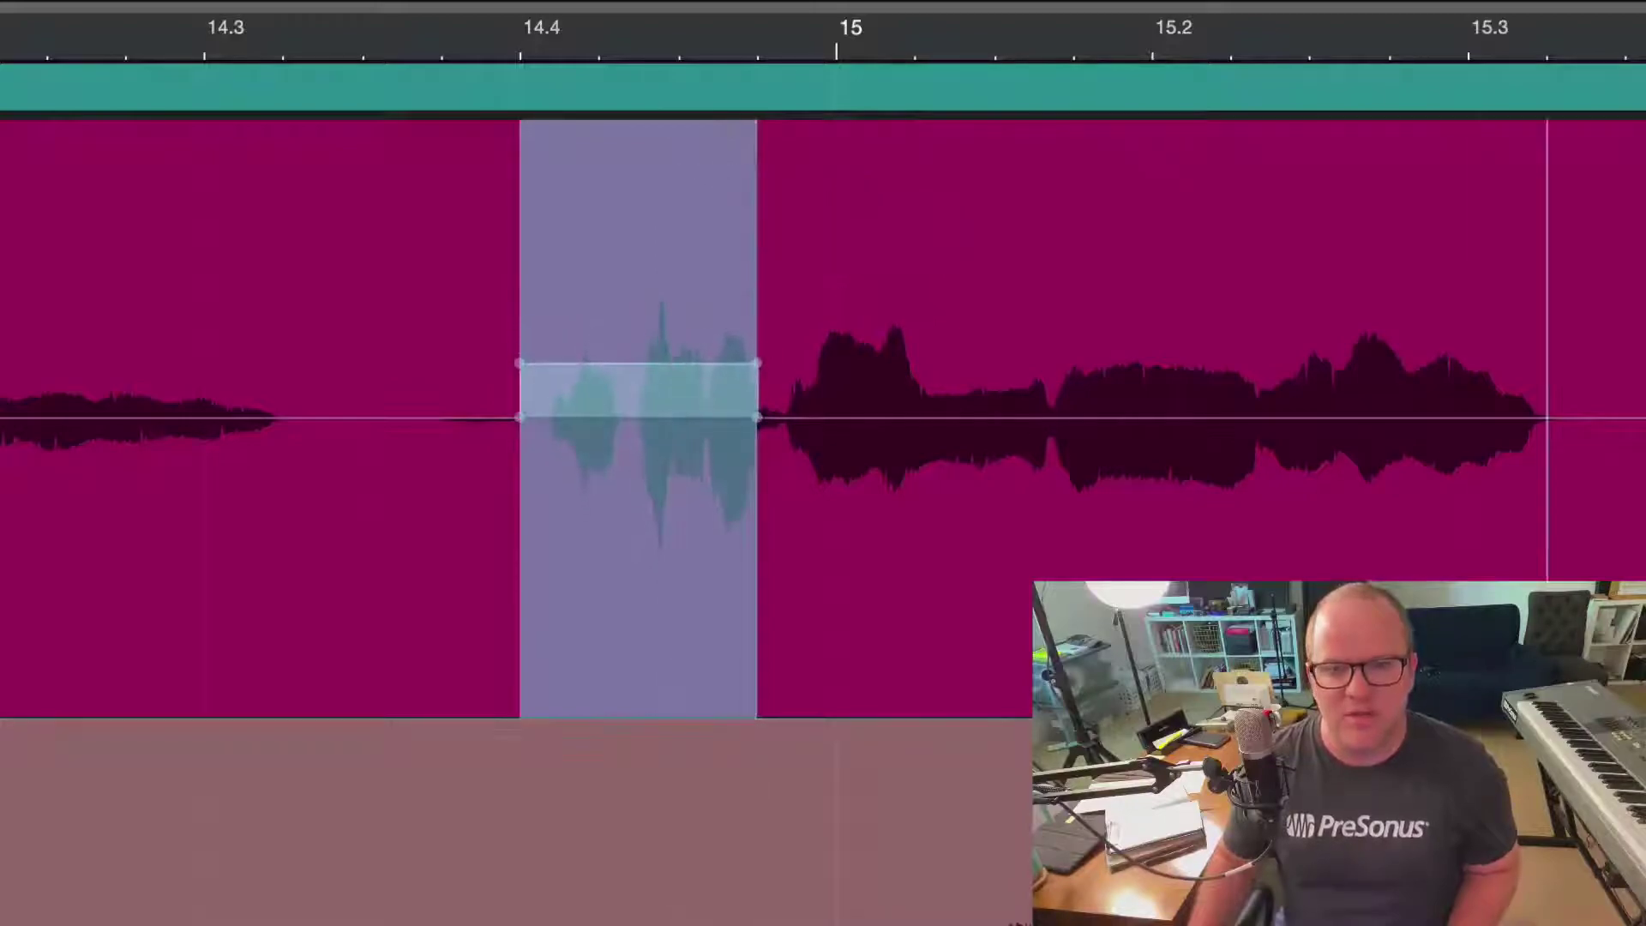
Turn the Lead Vox gain envelope off and back on from the event's context menu.
click(496, 559)
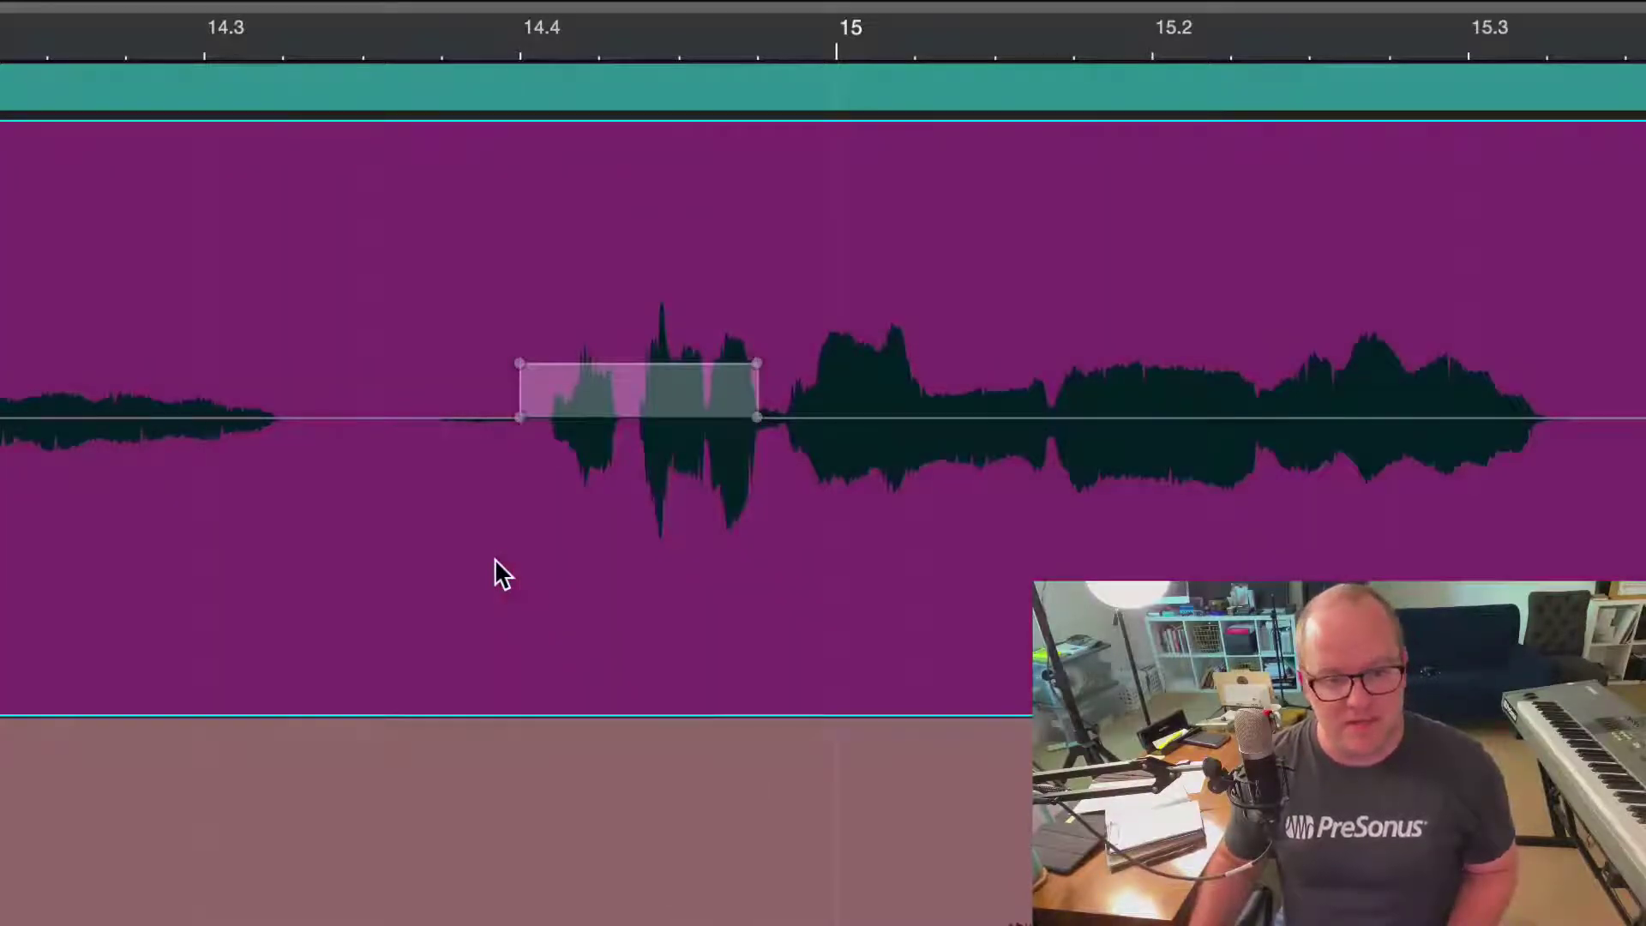
right_click(549, 575)
click(783, 765)
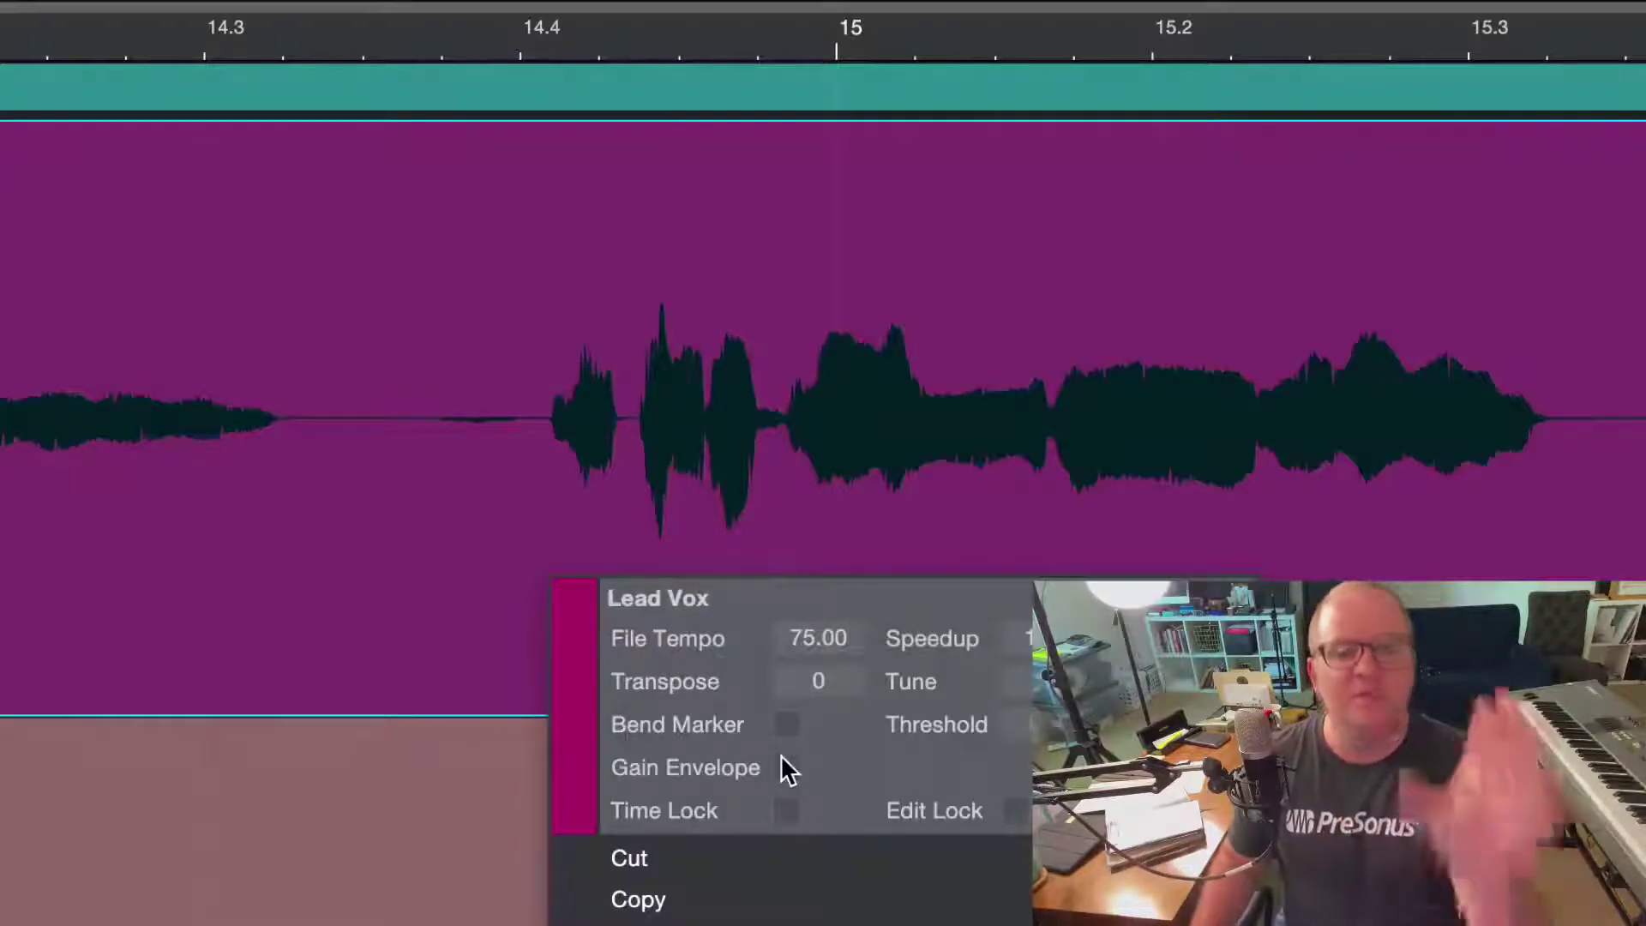
click(782, 759)
click(370, 499)
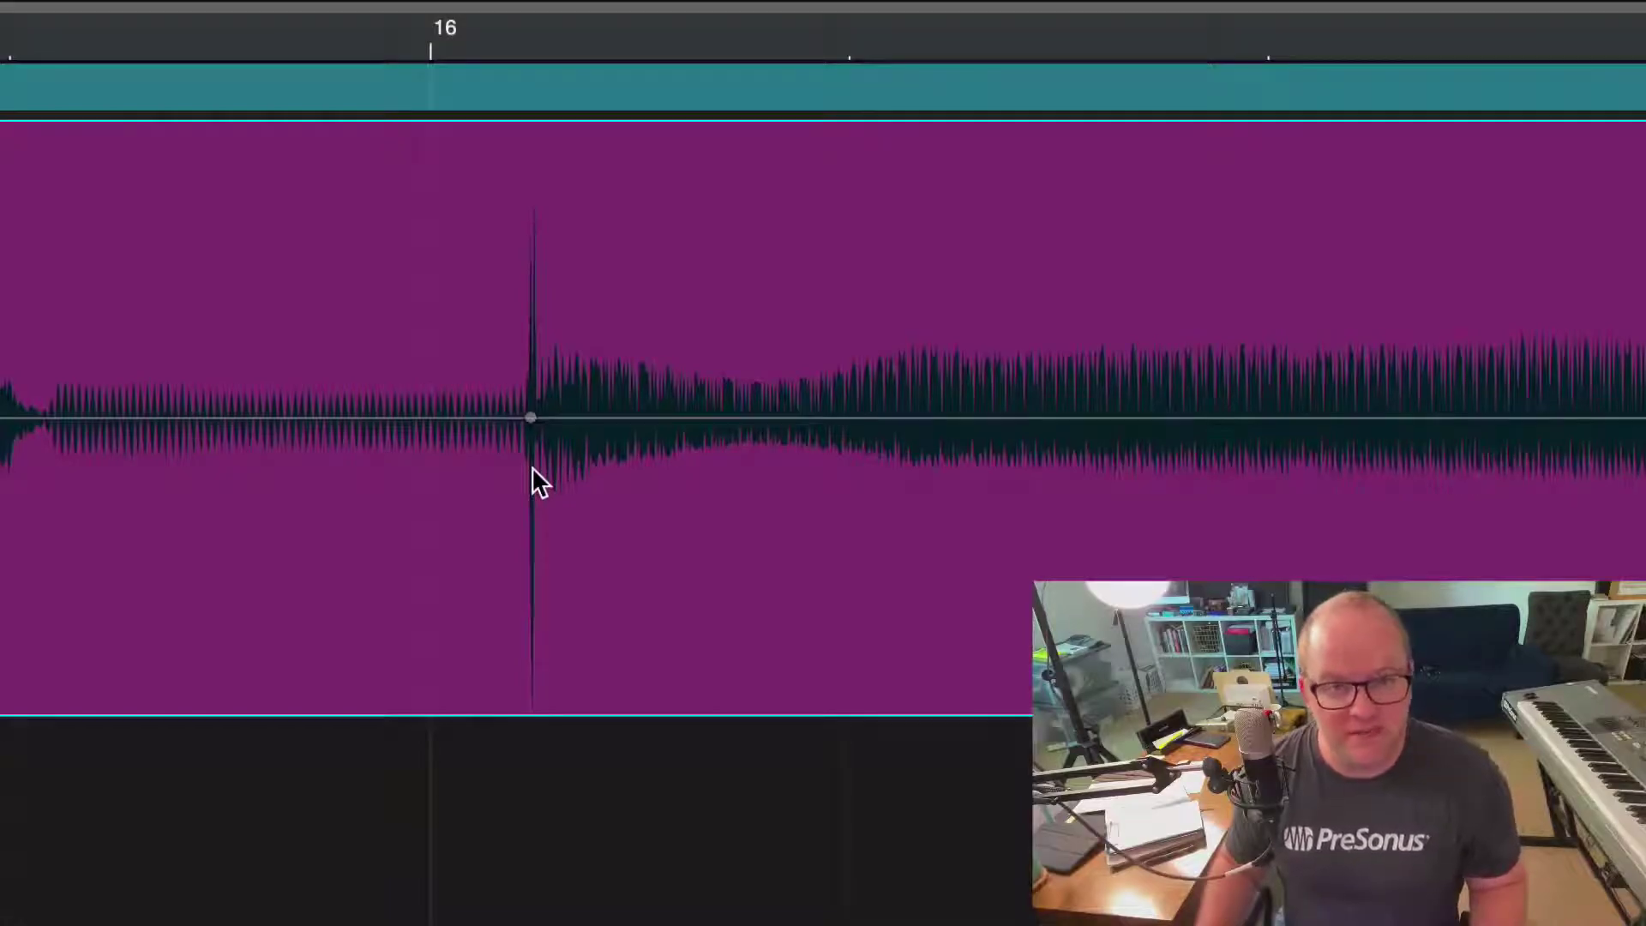
Zoom in on the pop after bar 16 and pull its envelope segment down to -26.3 dB.
scroll(531, 467, up, 3)
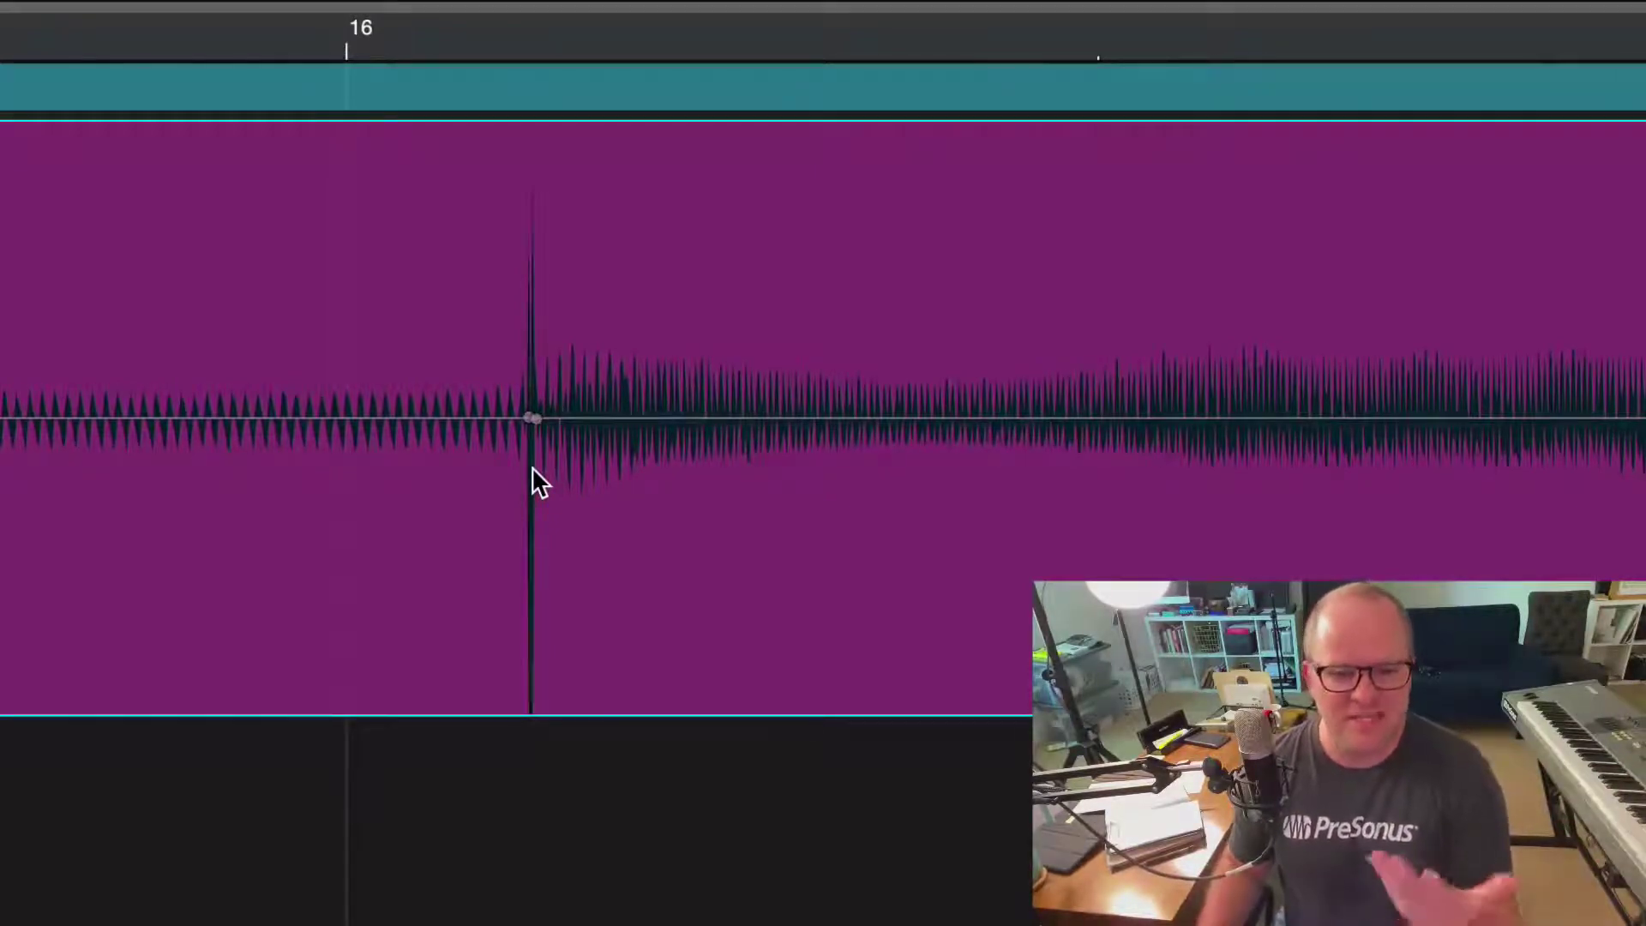
scroll(532, 467, up, 3)
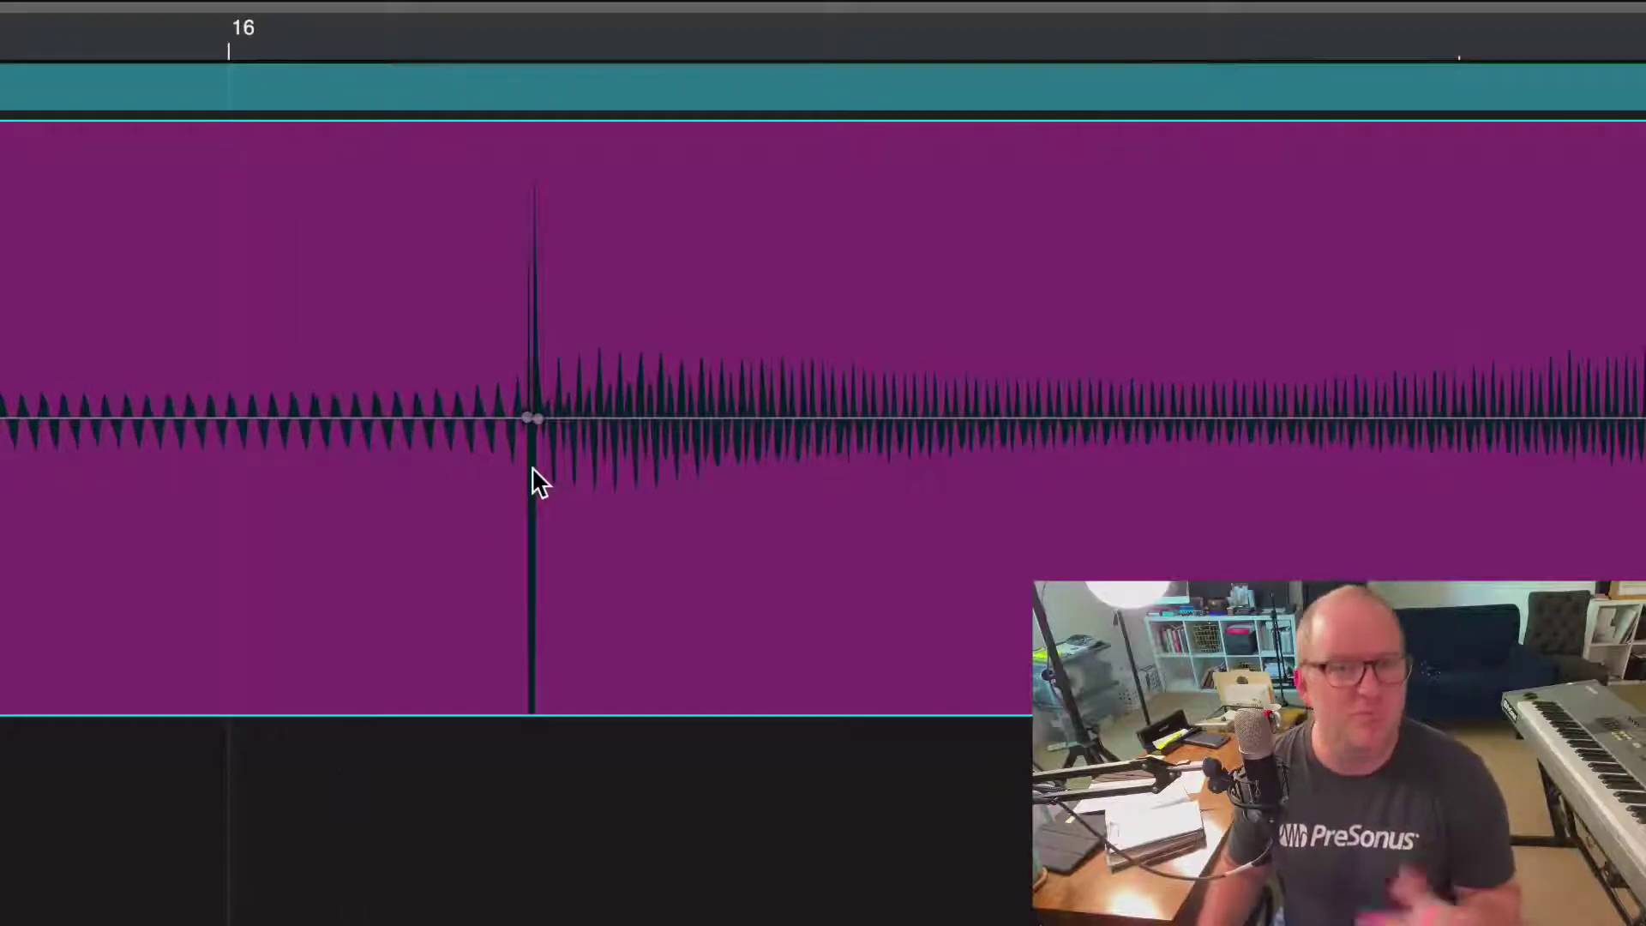
scroll(563, 464, up, 3)
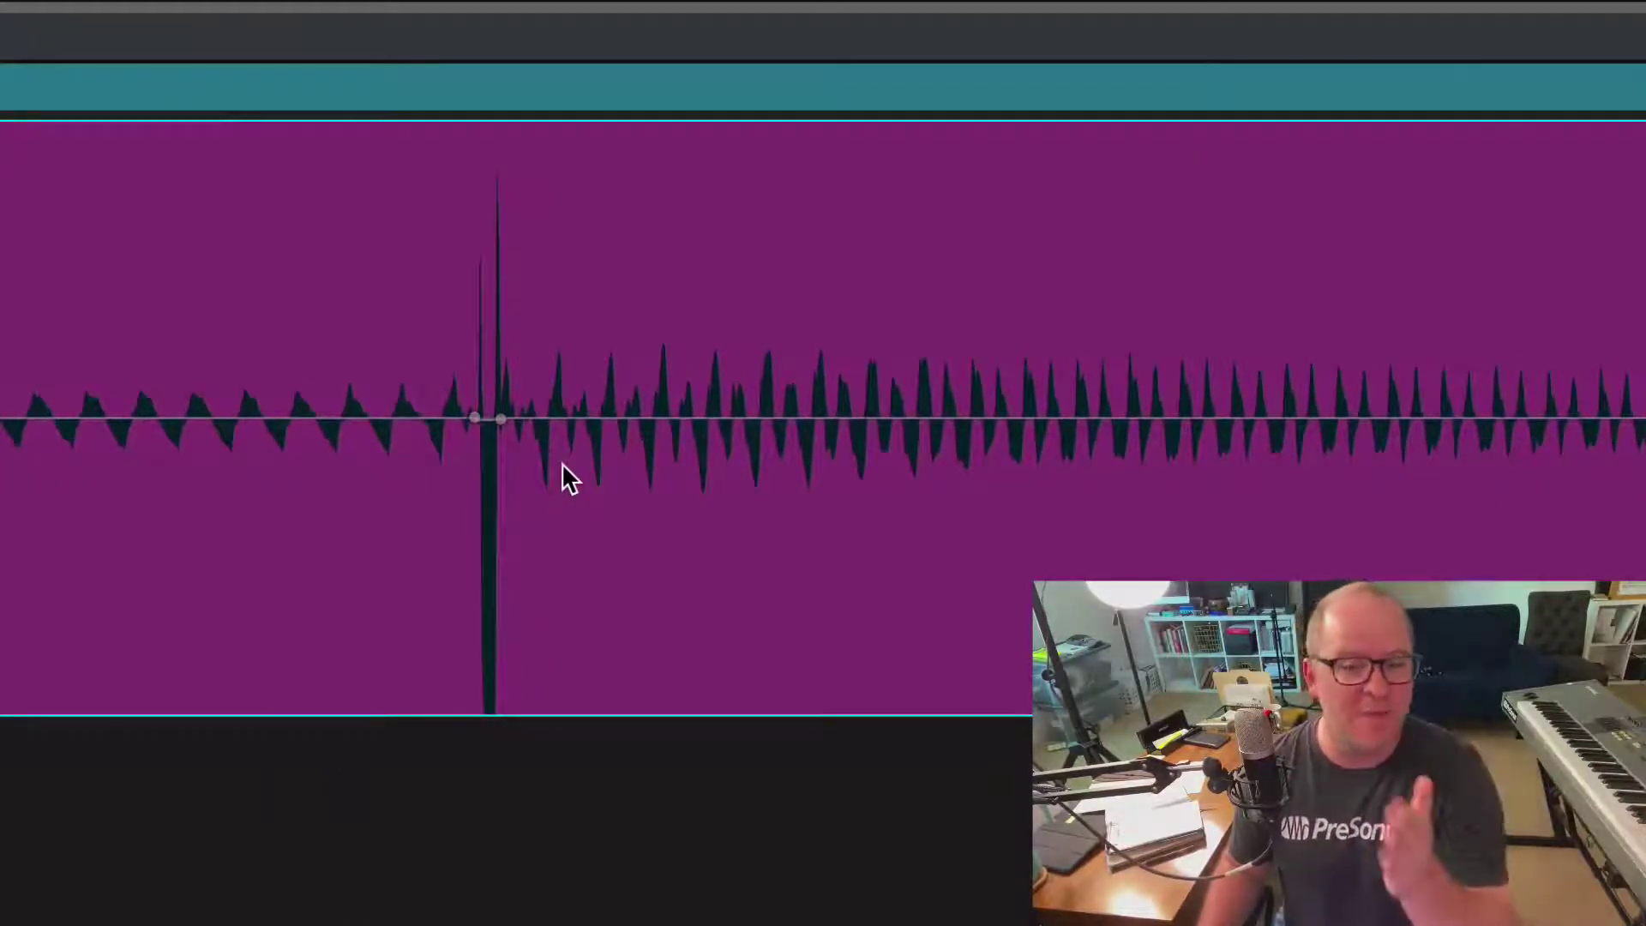
scroll(487, 496, up, 6)
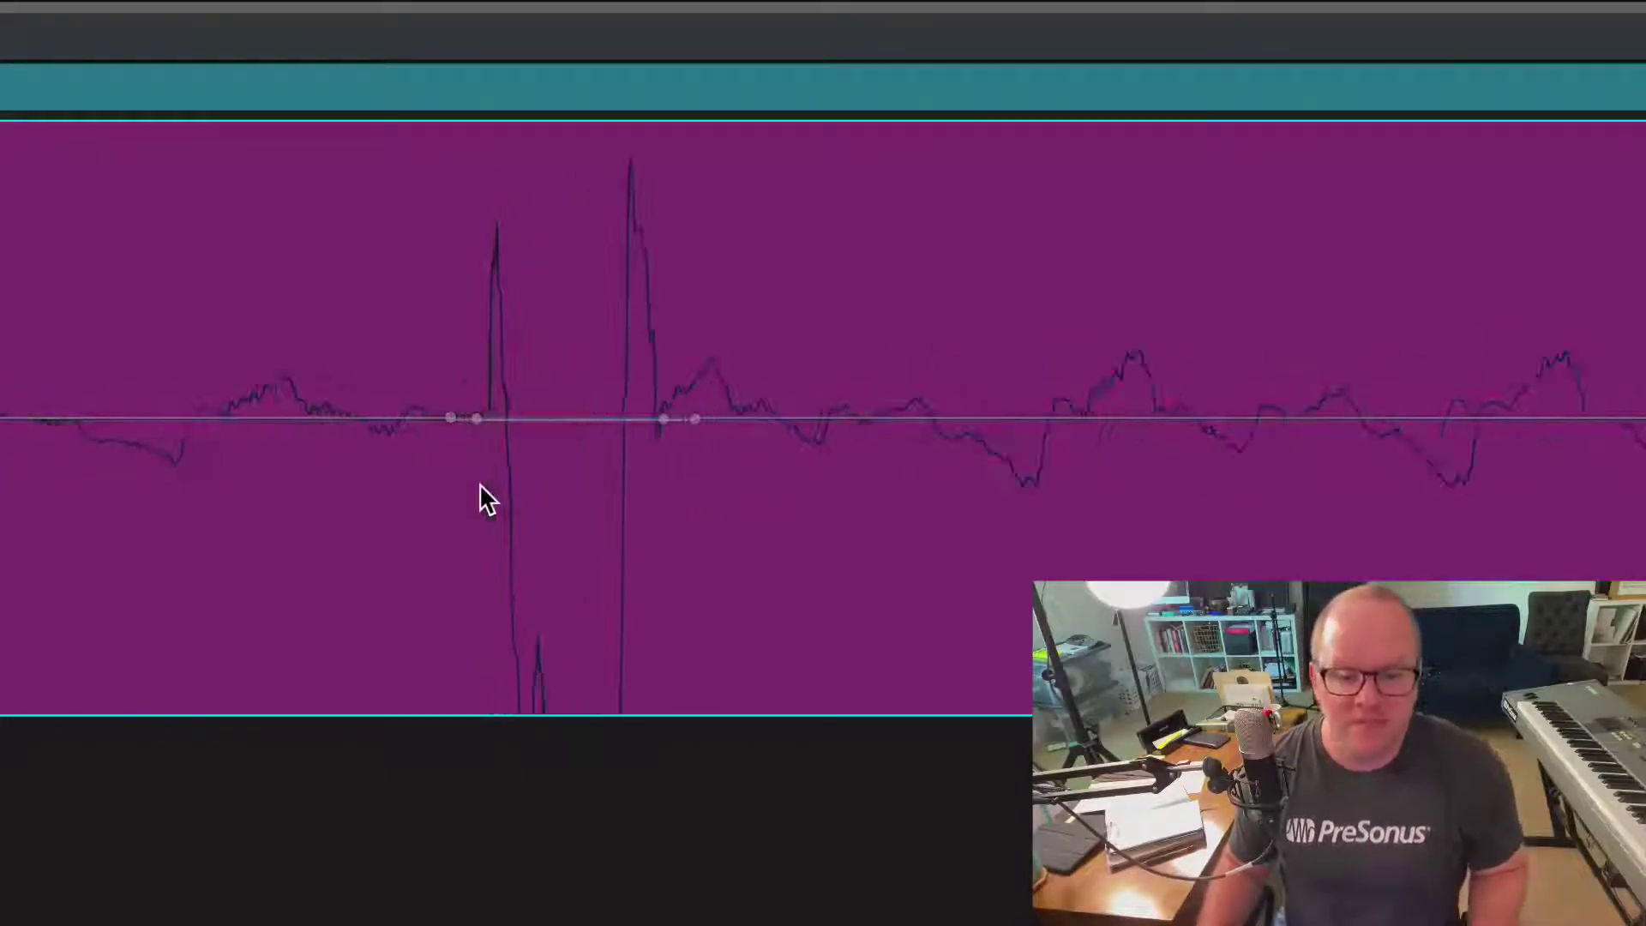
drag(812, 176, 839, 461)
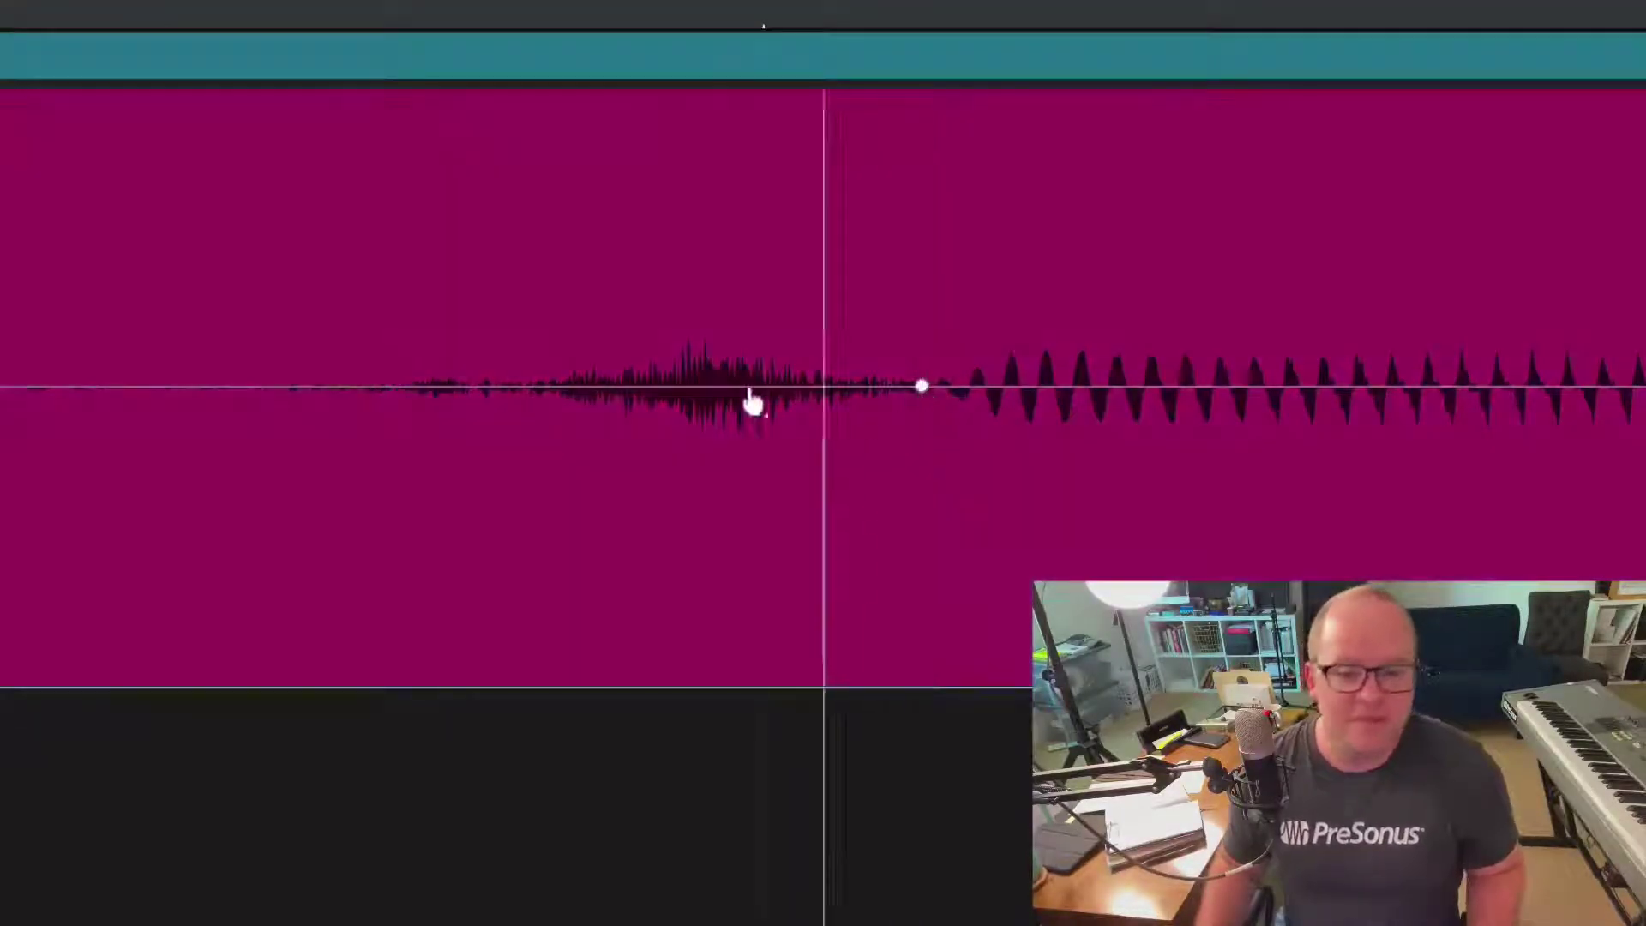
Dip the Lead Vox gain envelope under the breath noise and reselect the whole clip.
click(273, 387)
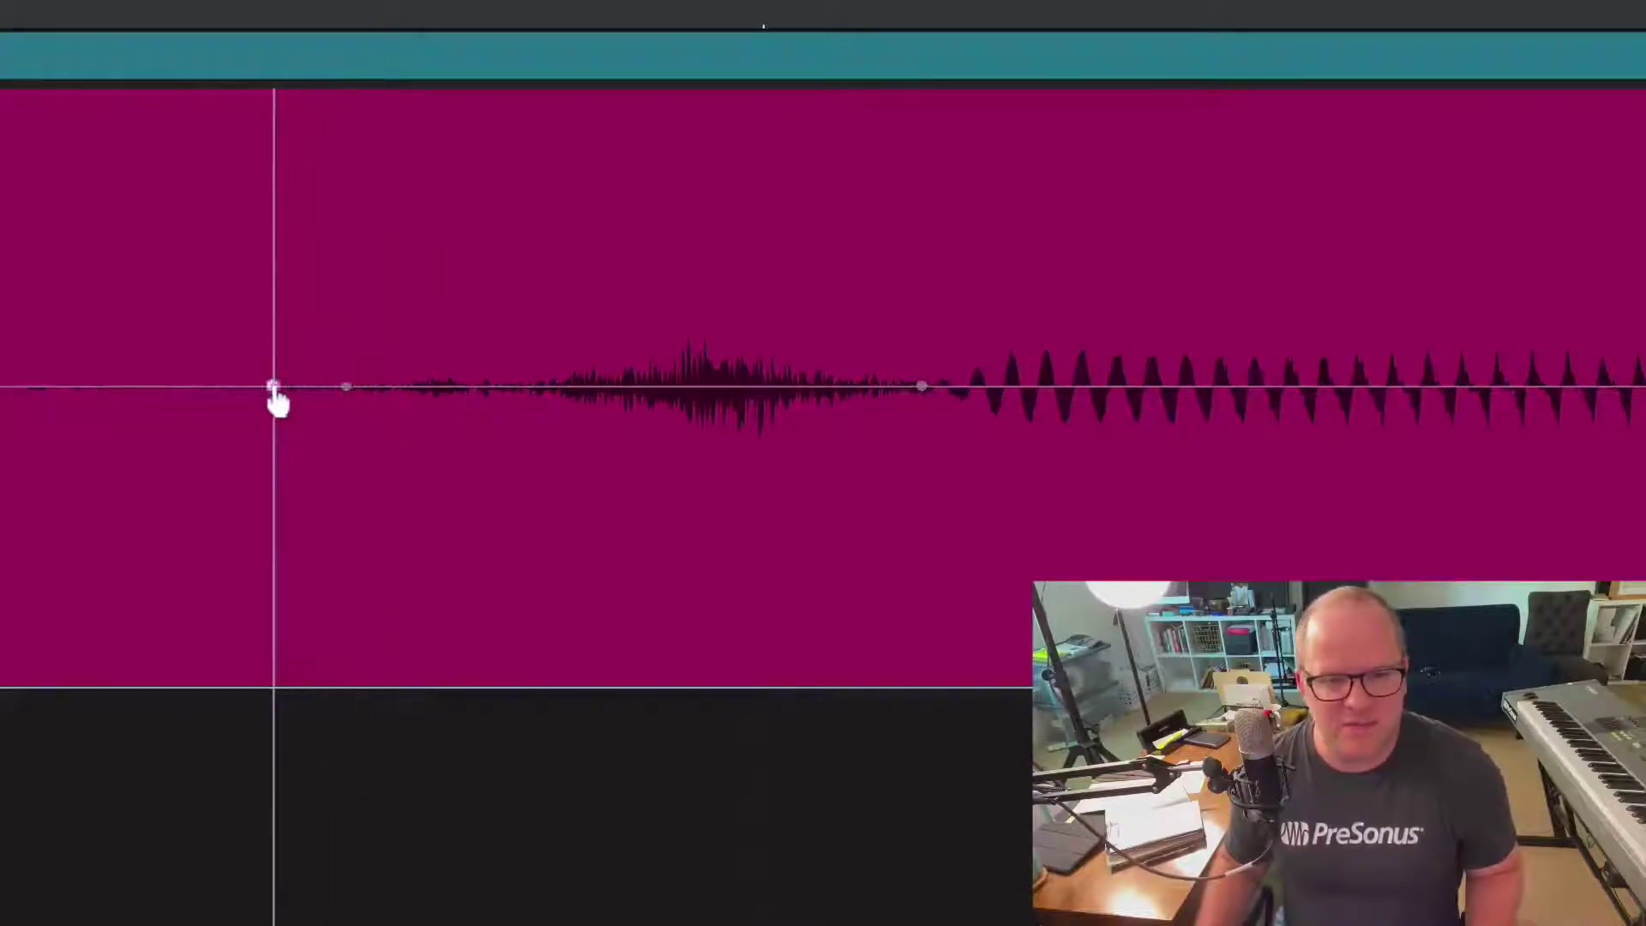
drag(411, 387, 430, 627)
click(717, 553)
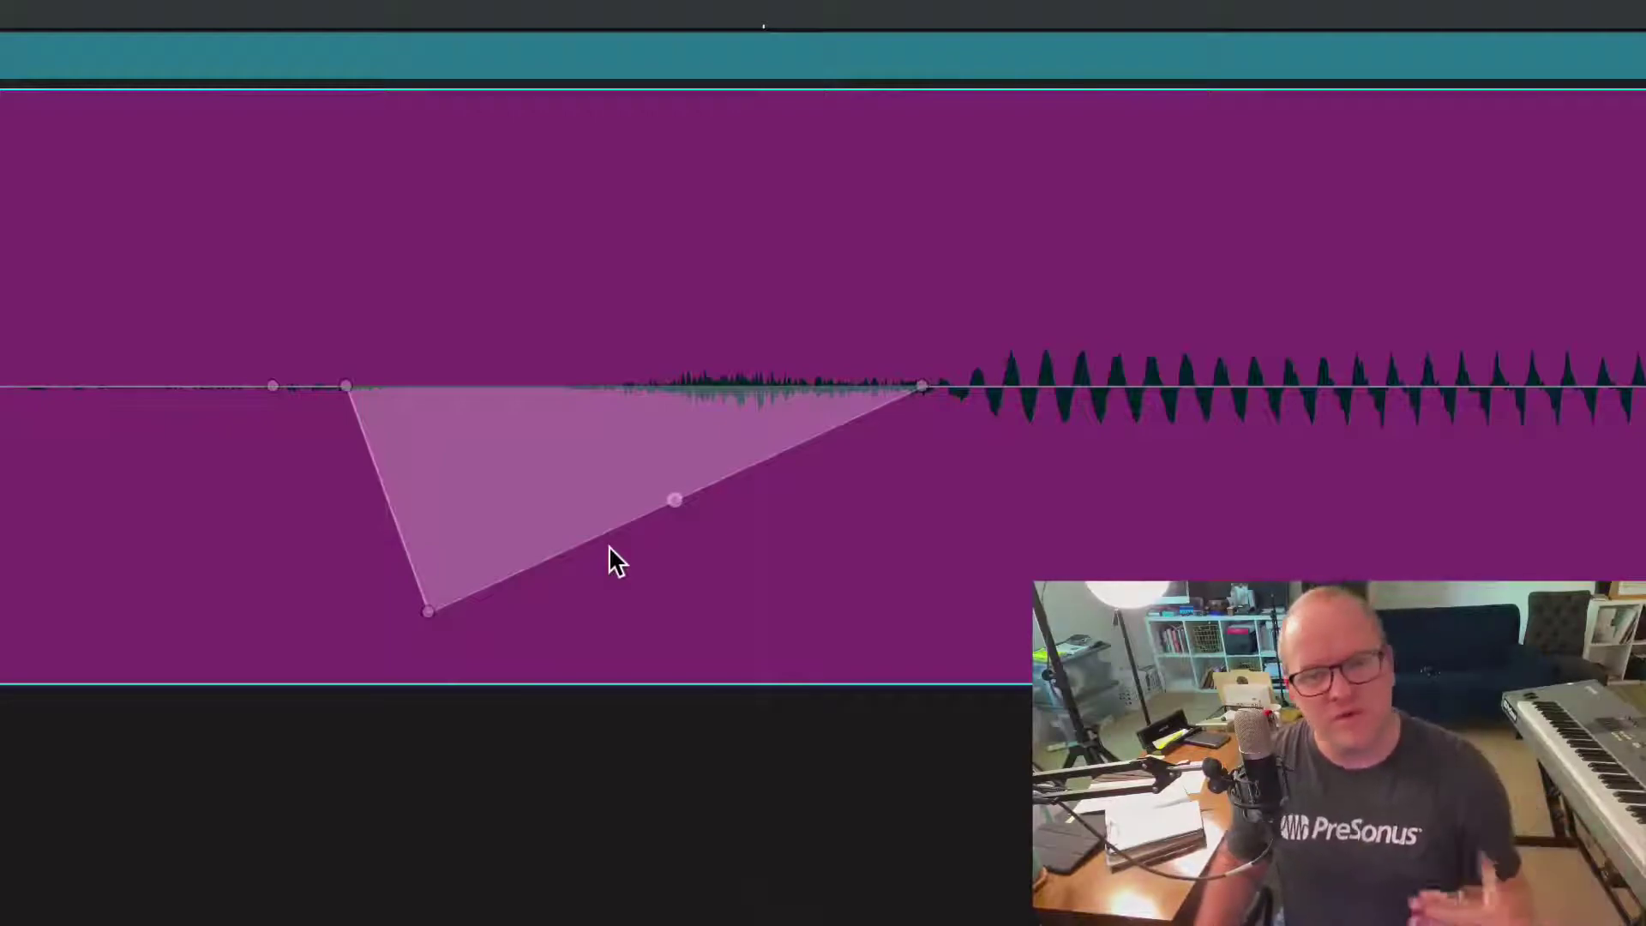
key(4)
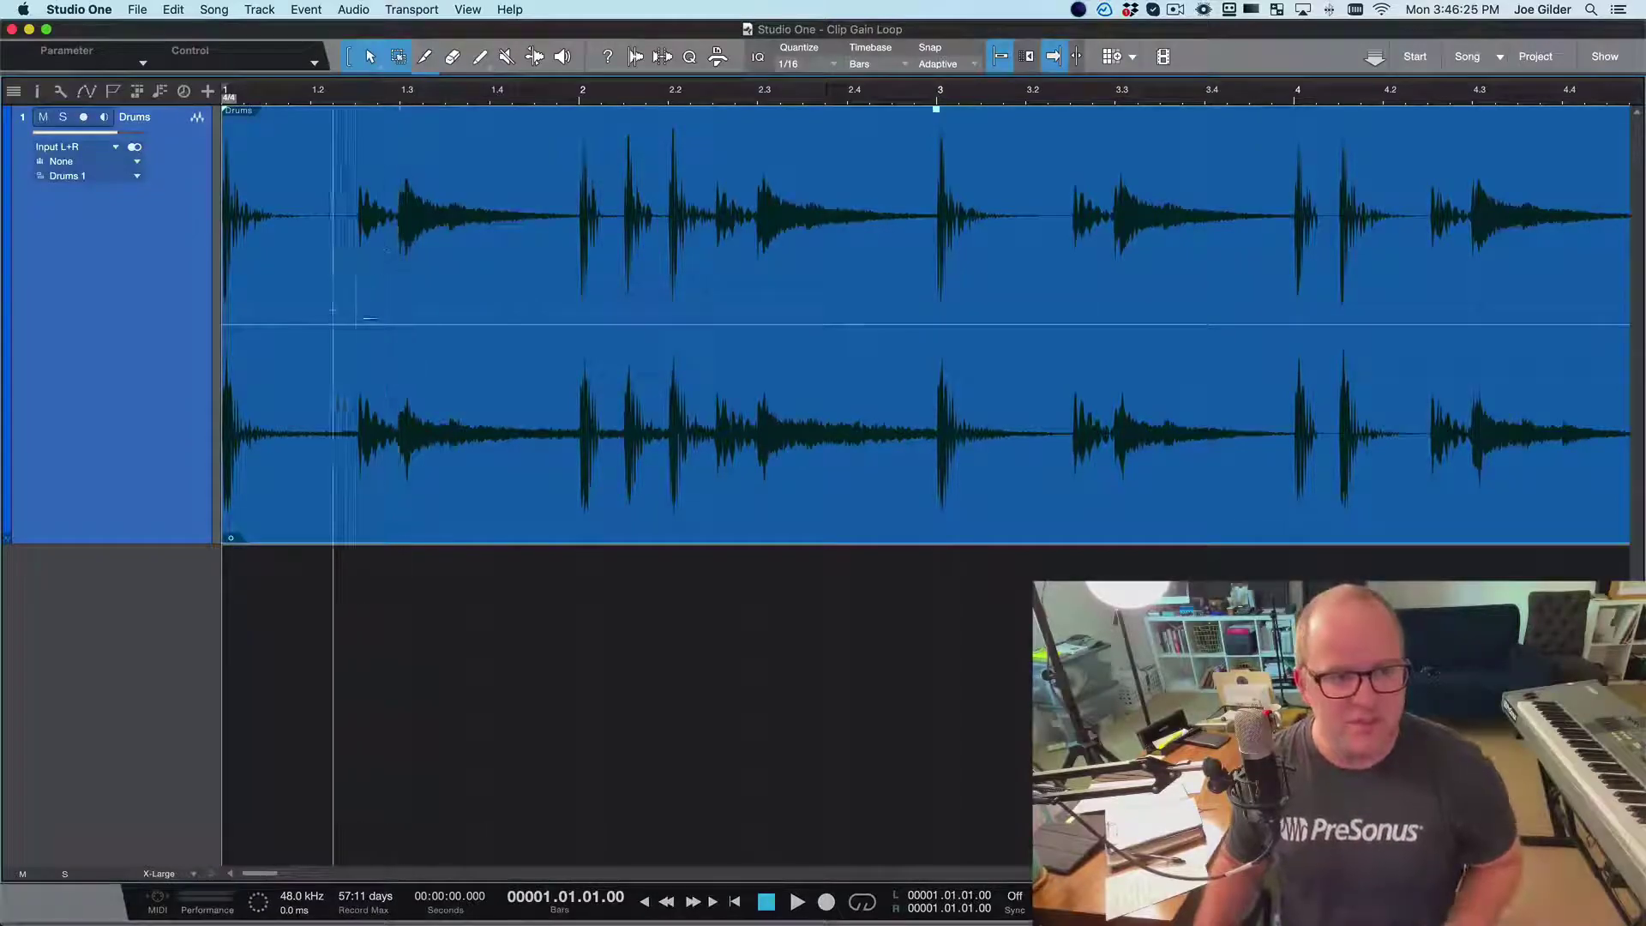
Play the drum loop, then boost bars 1.3 to 2 by 6 dB.
key(space)
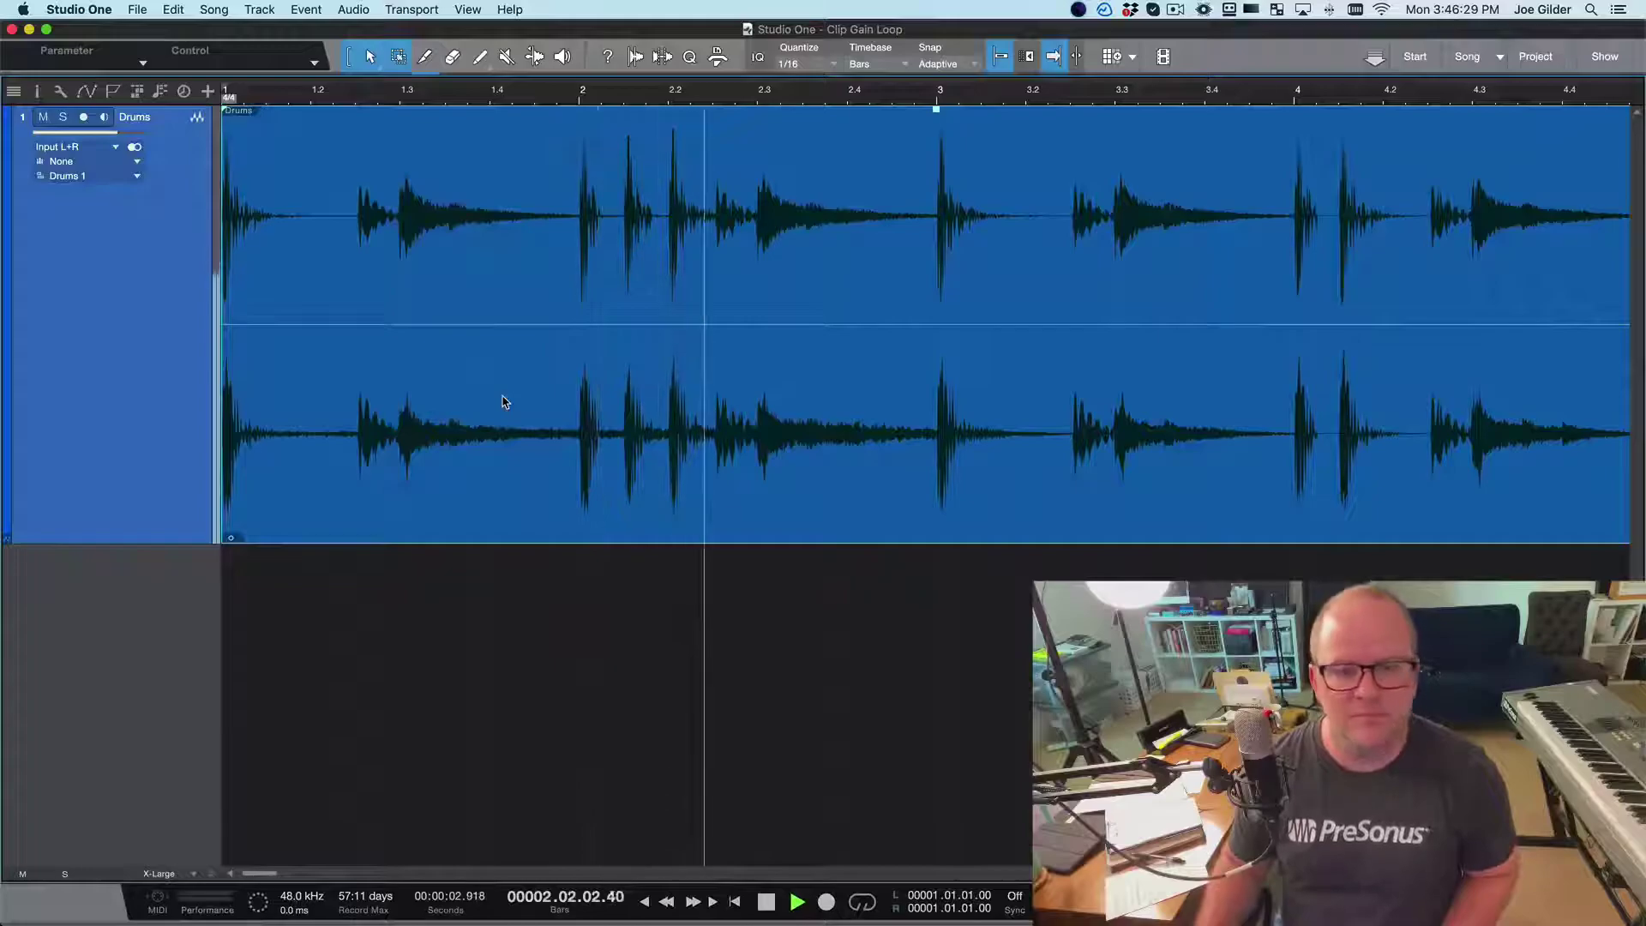
key(space)
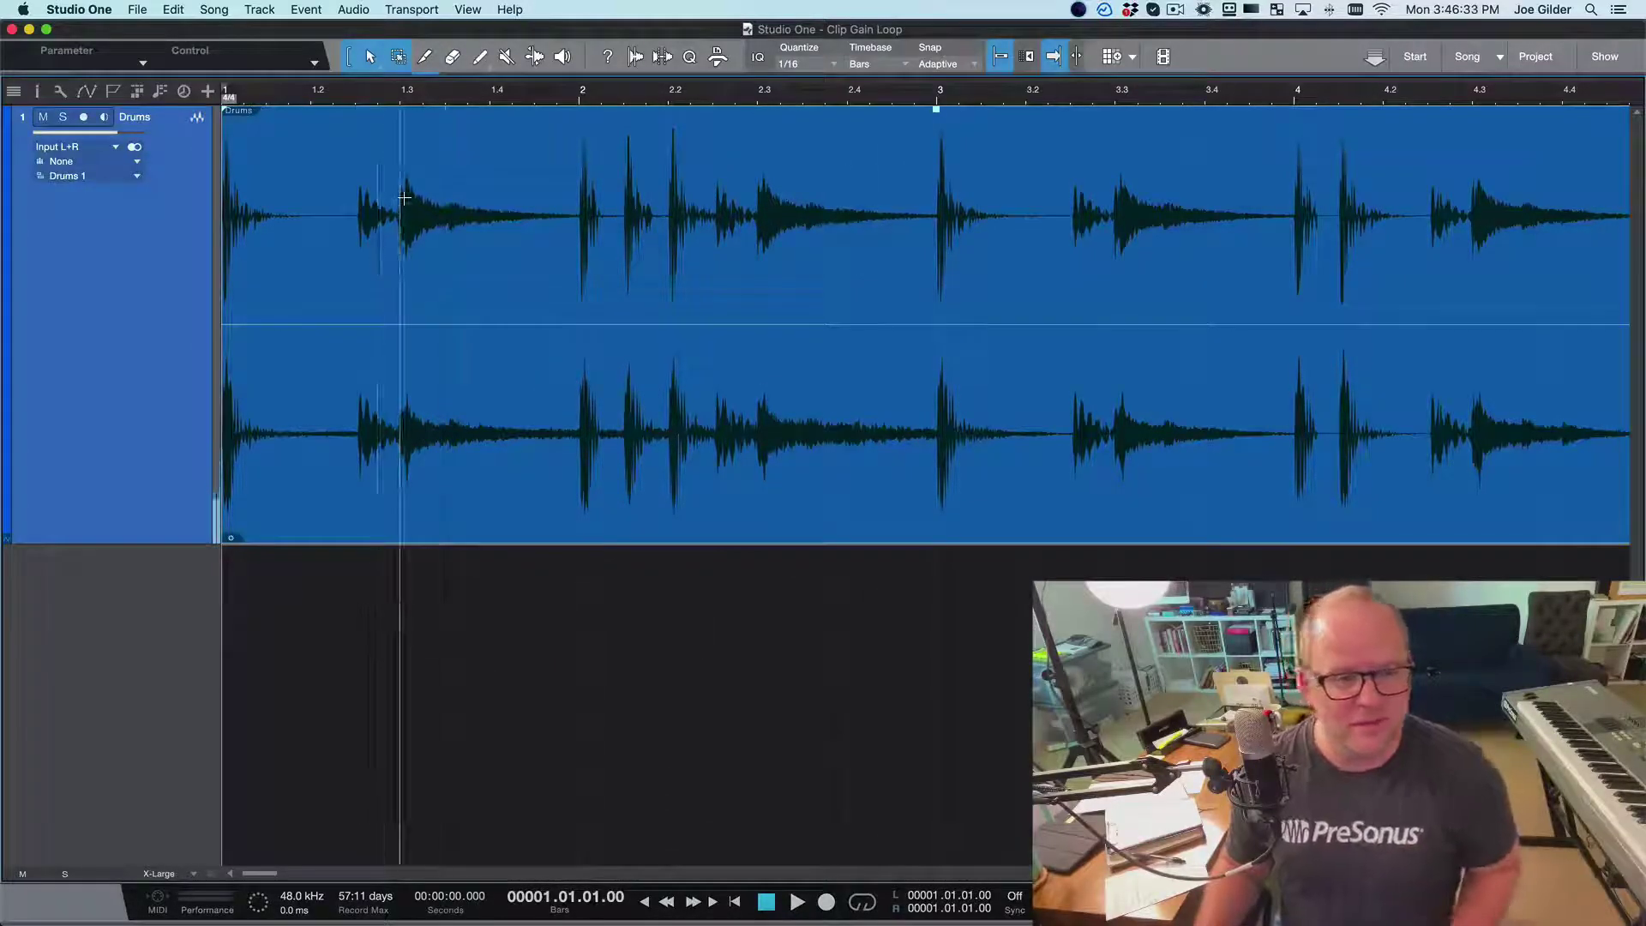
drag(404, 198, 582, 198)
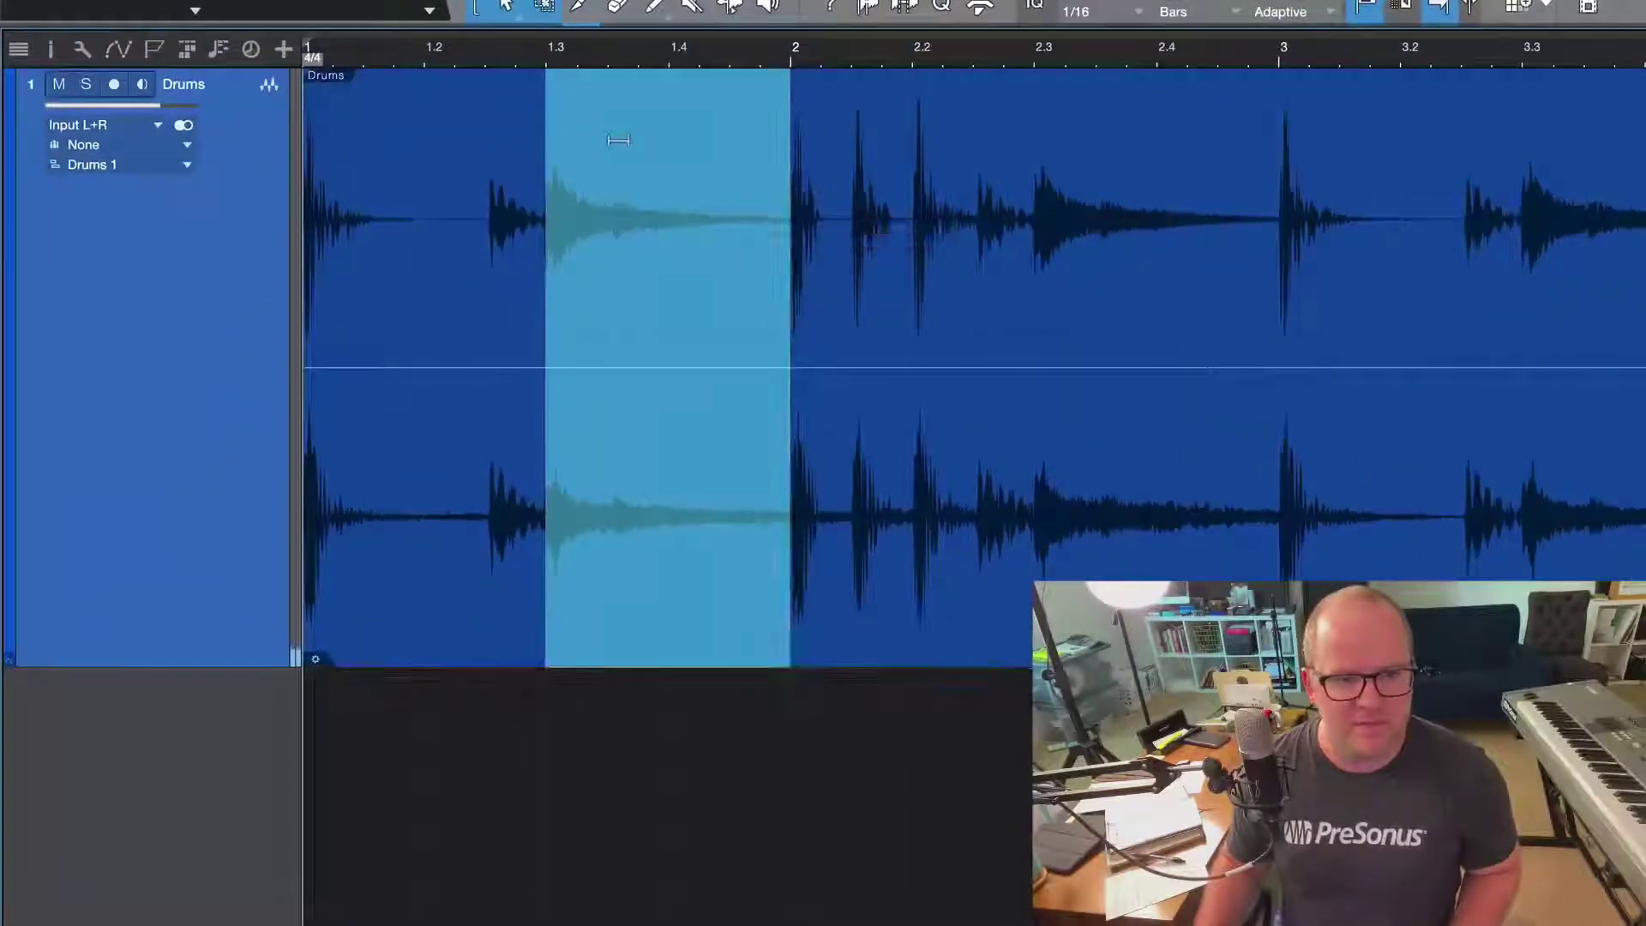
drag(619, 140, 632, 60)
Boost bars 2.3 to 3 by 6 dB as well and play back the loop.
drag(1032, 227, 1278, 283)
drag(1215, 129, 1215, 78)
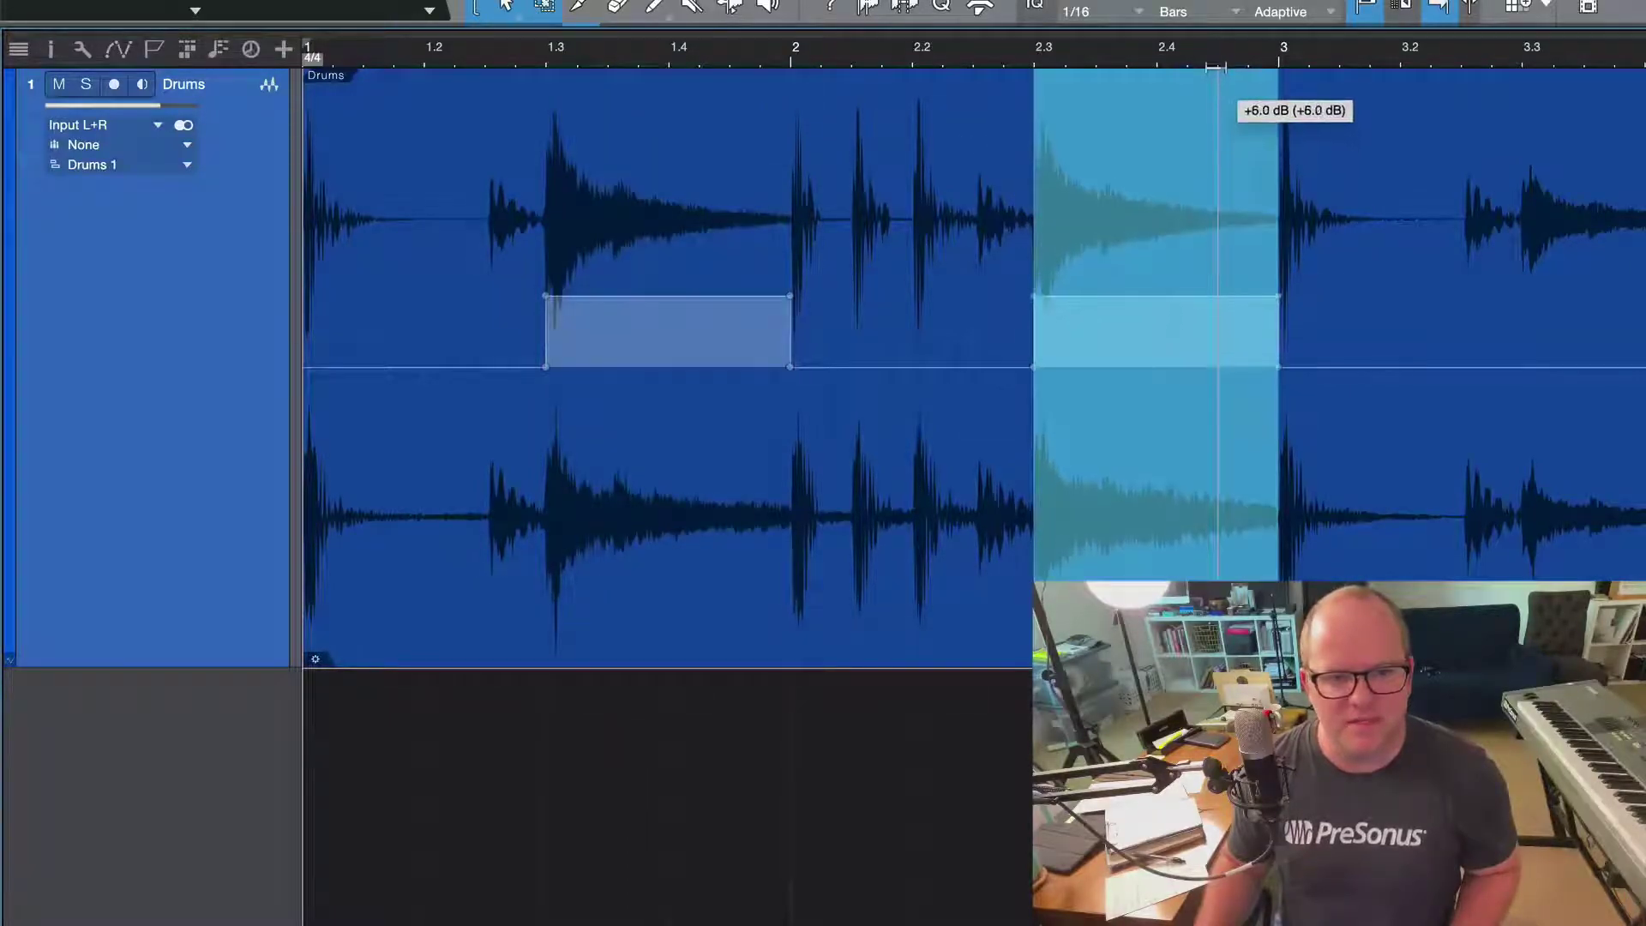
key(space)
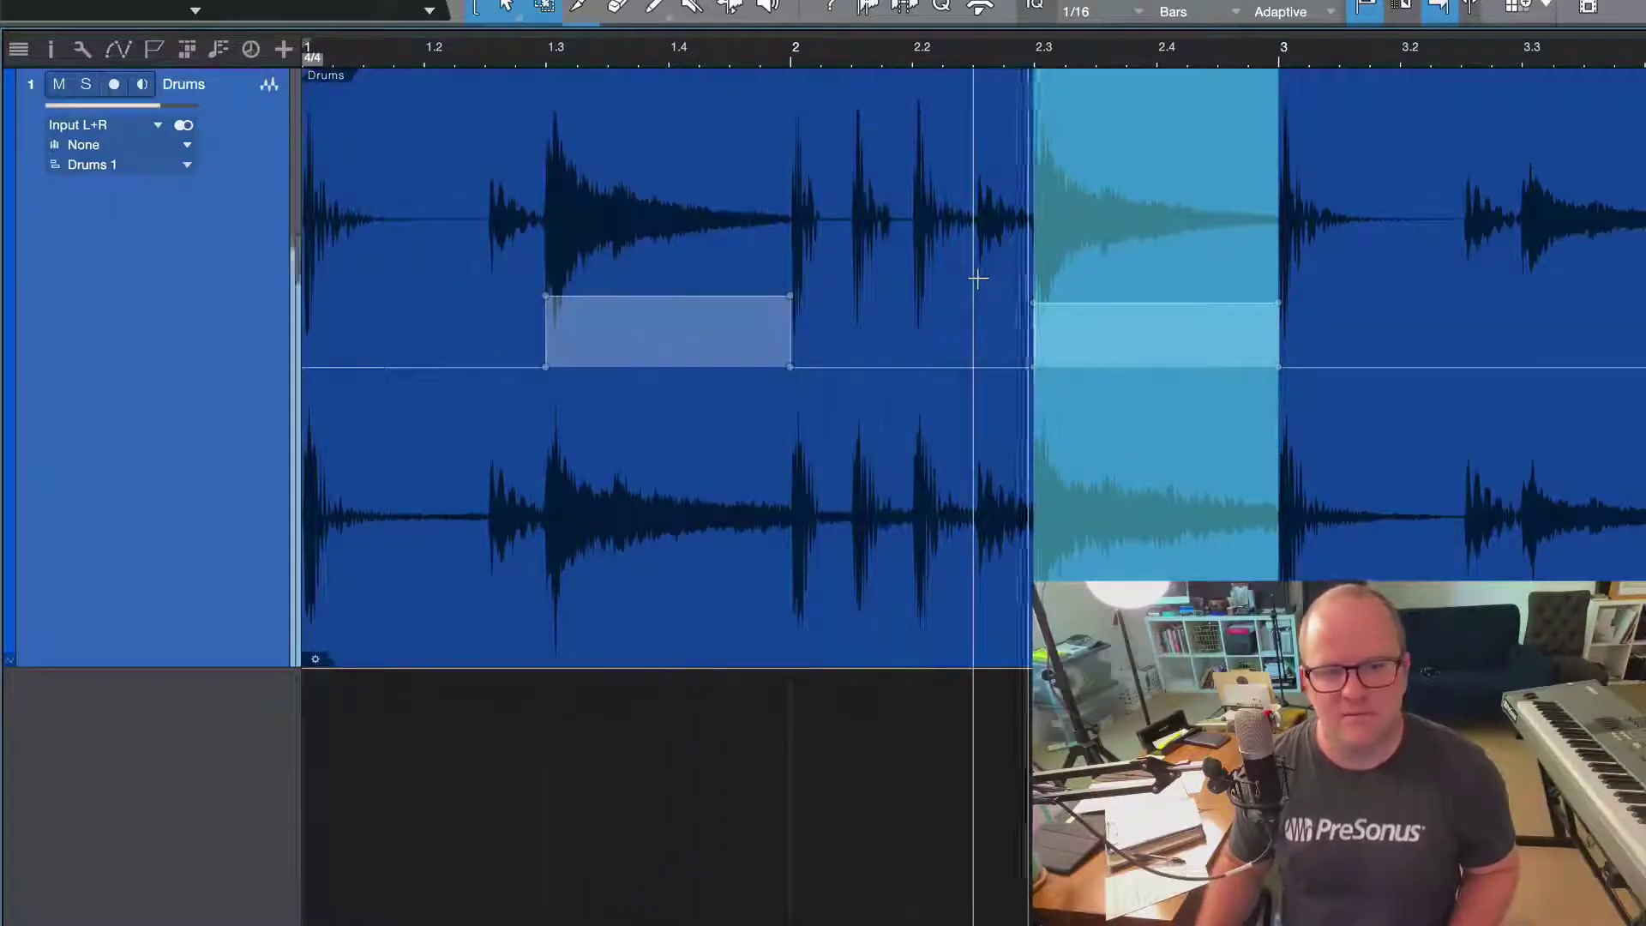
Dip a short range just after bar 2 by 7 dB.
key(space)
scroll(868, 231, up, 3)
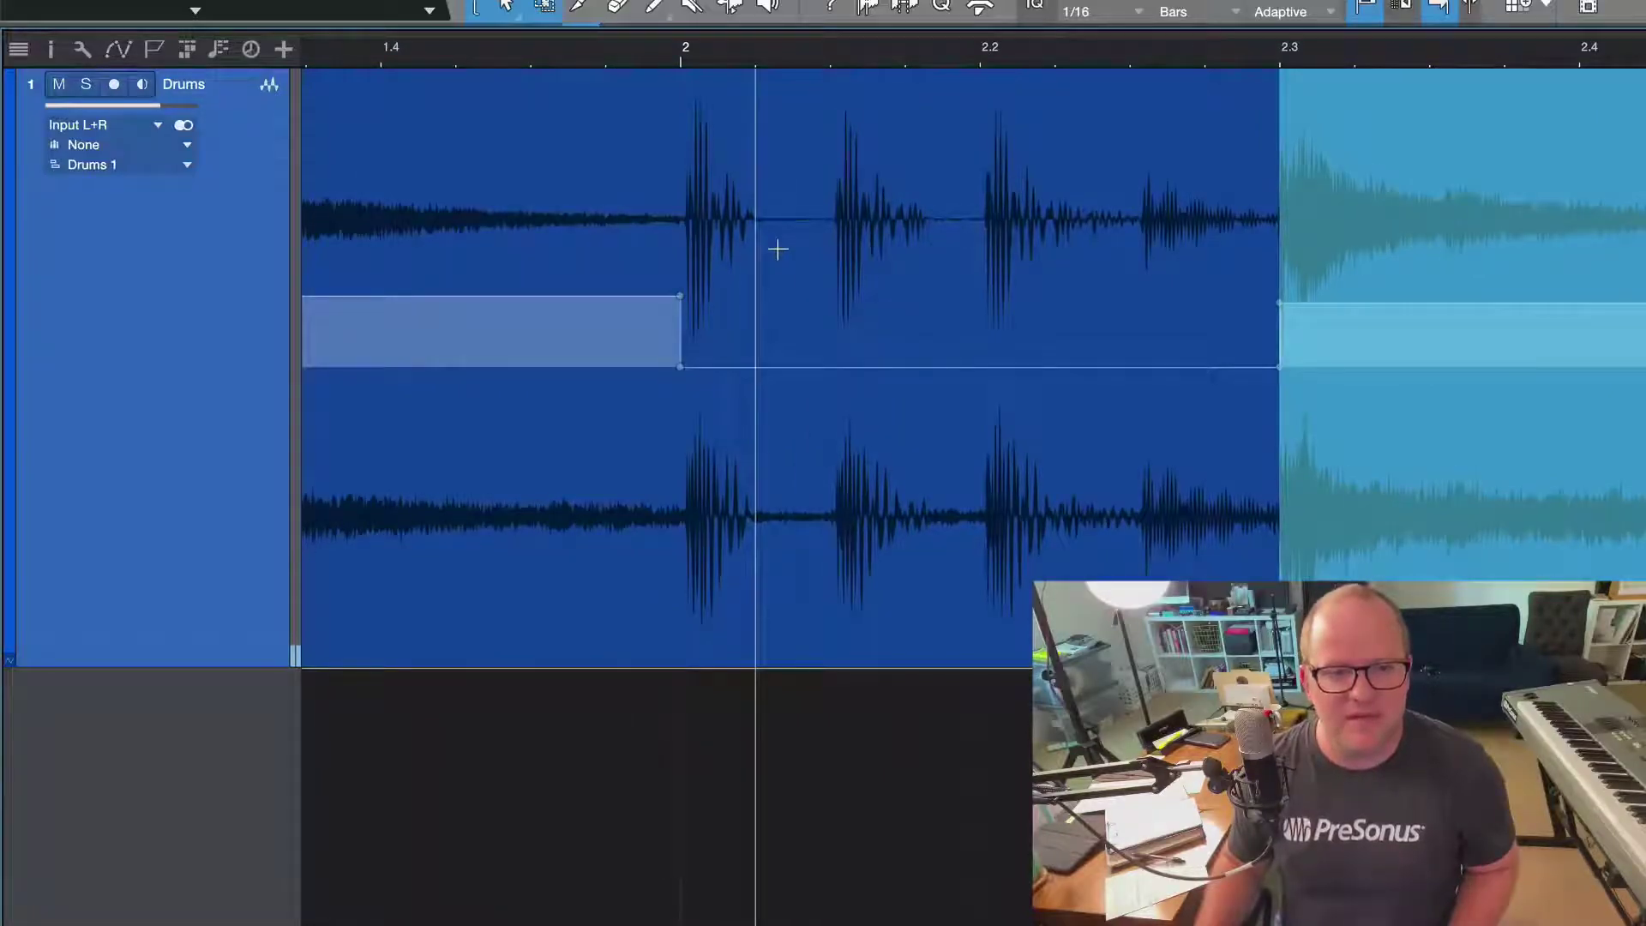
drag(751, 249, 683, 287)
drag(715, 108, 715, 206)
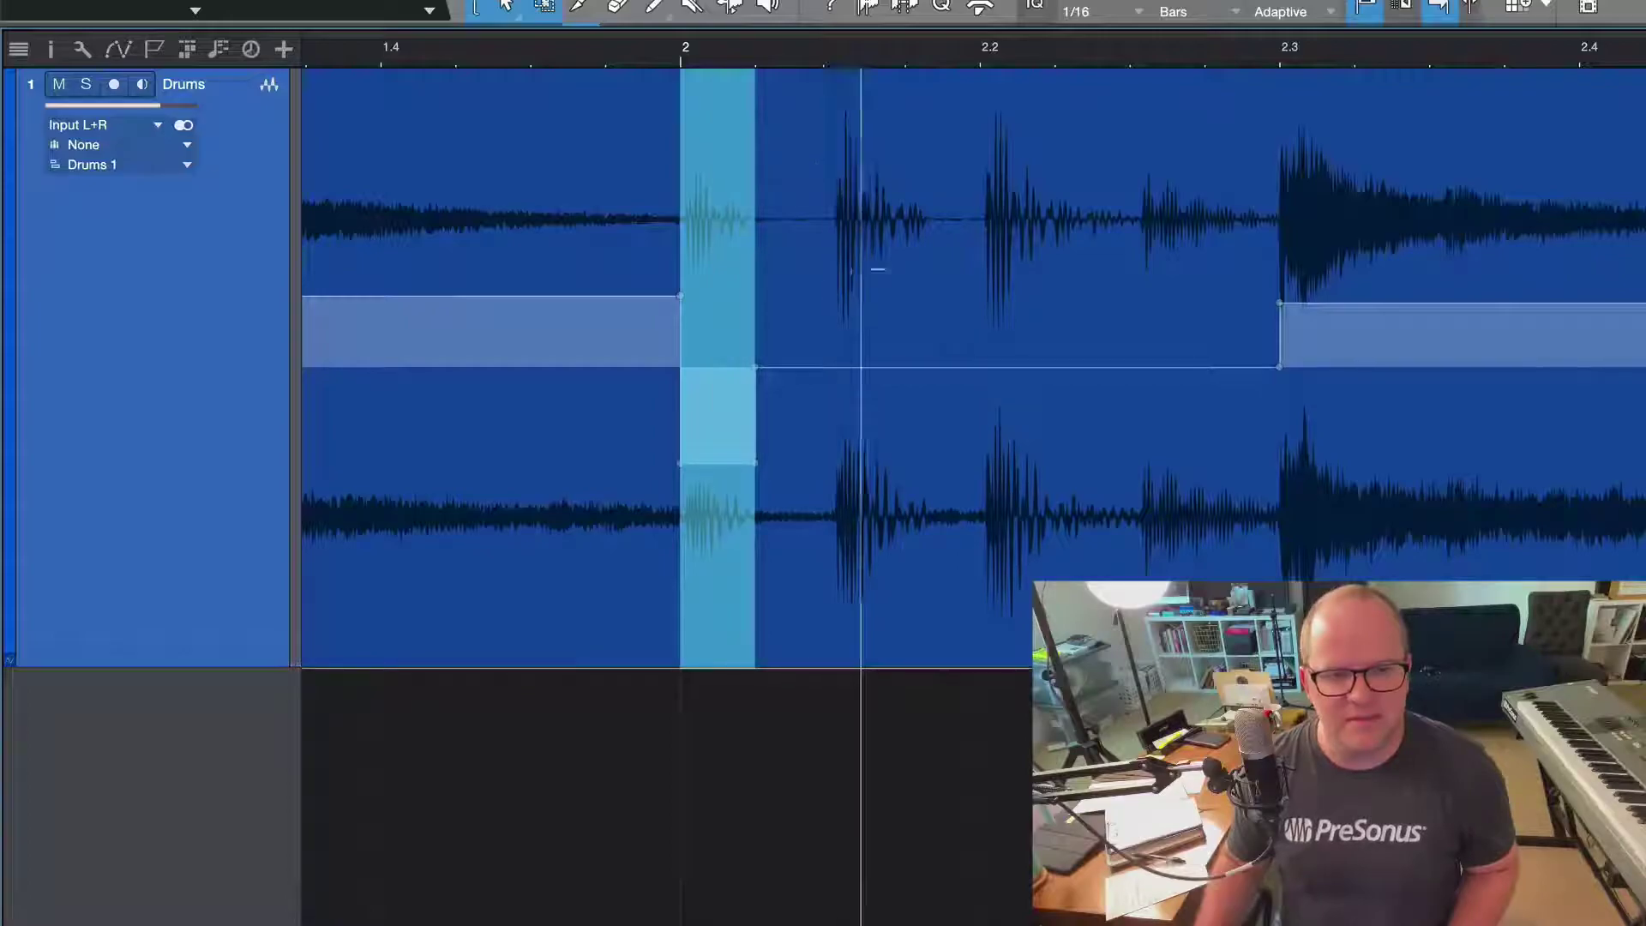
Boost the range 2.2 to 2.2.3 by 4.8 dB and play back the changes.
drag(981, 258, 1130, 295)
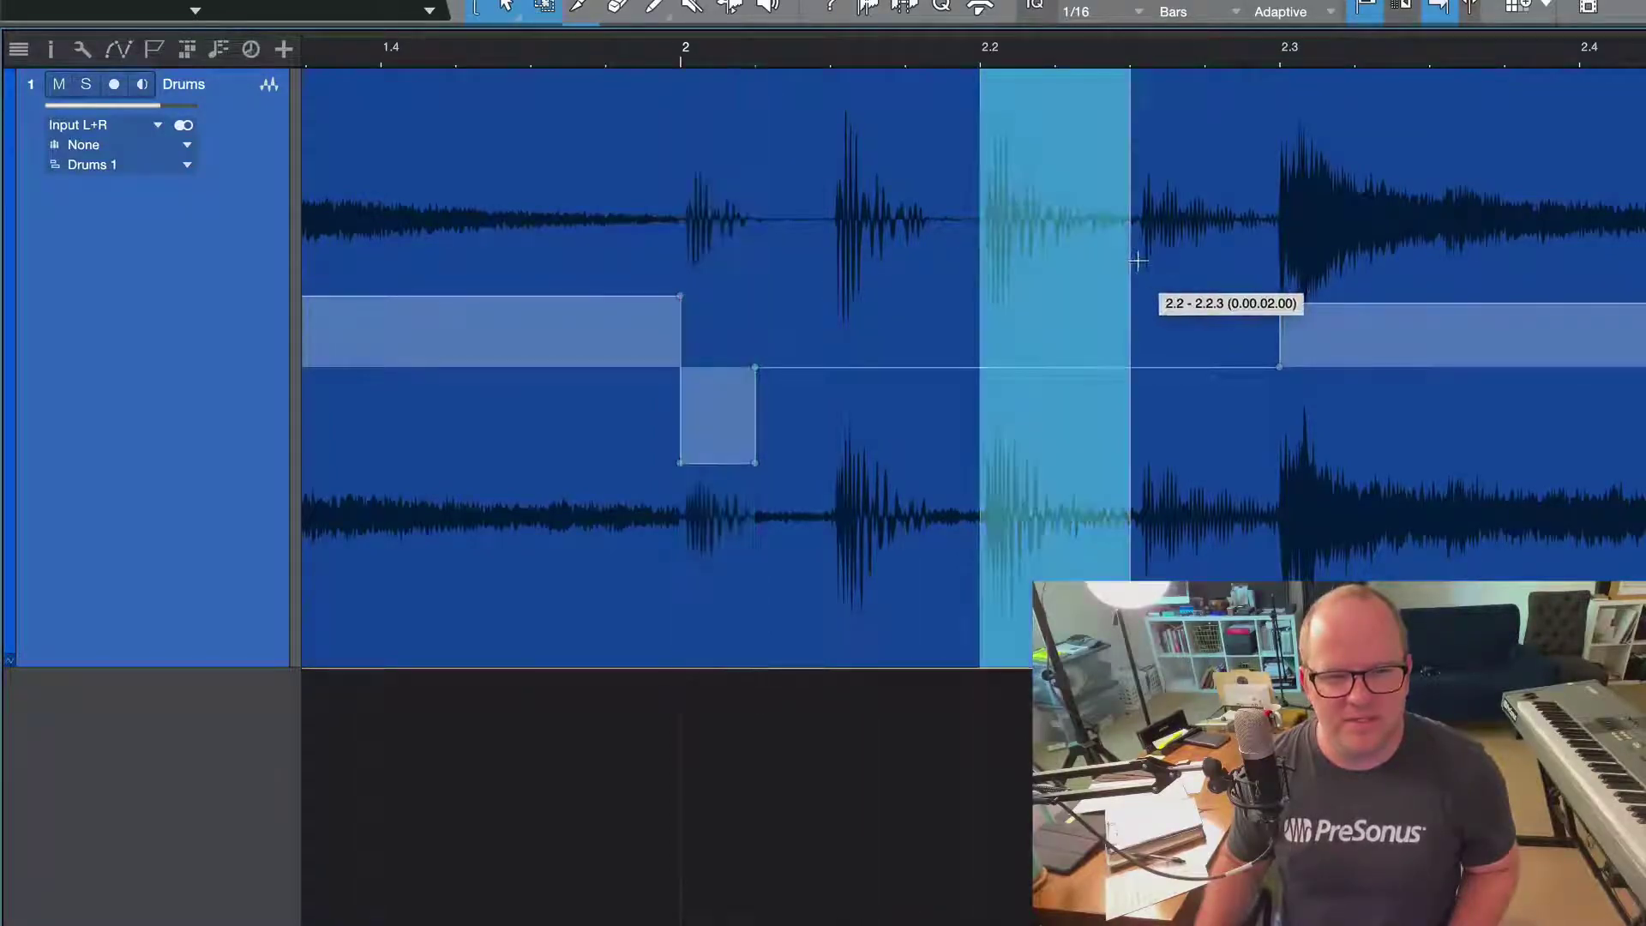
drag(1092, 128, 1091, 84)
key(w)
key(space)
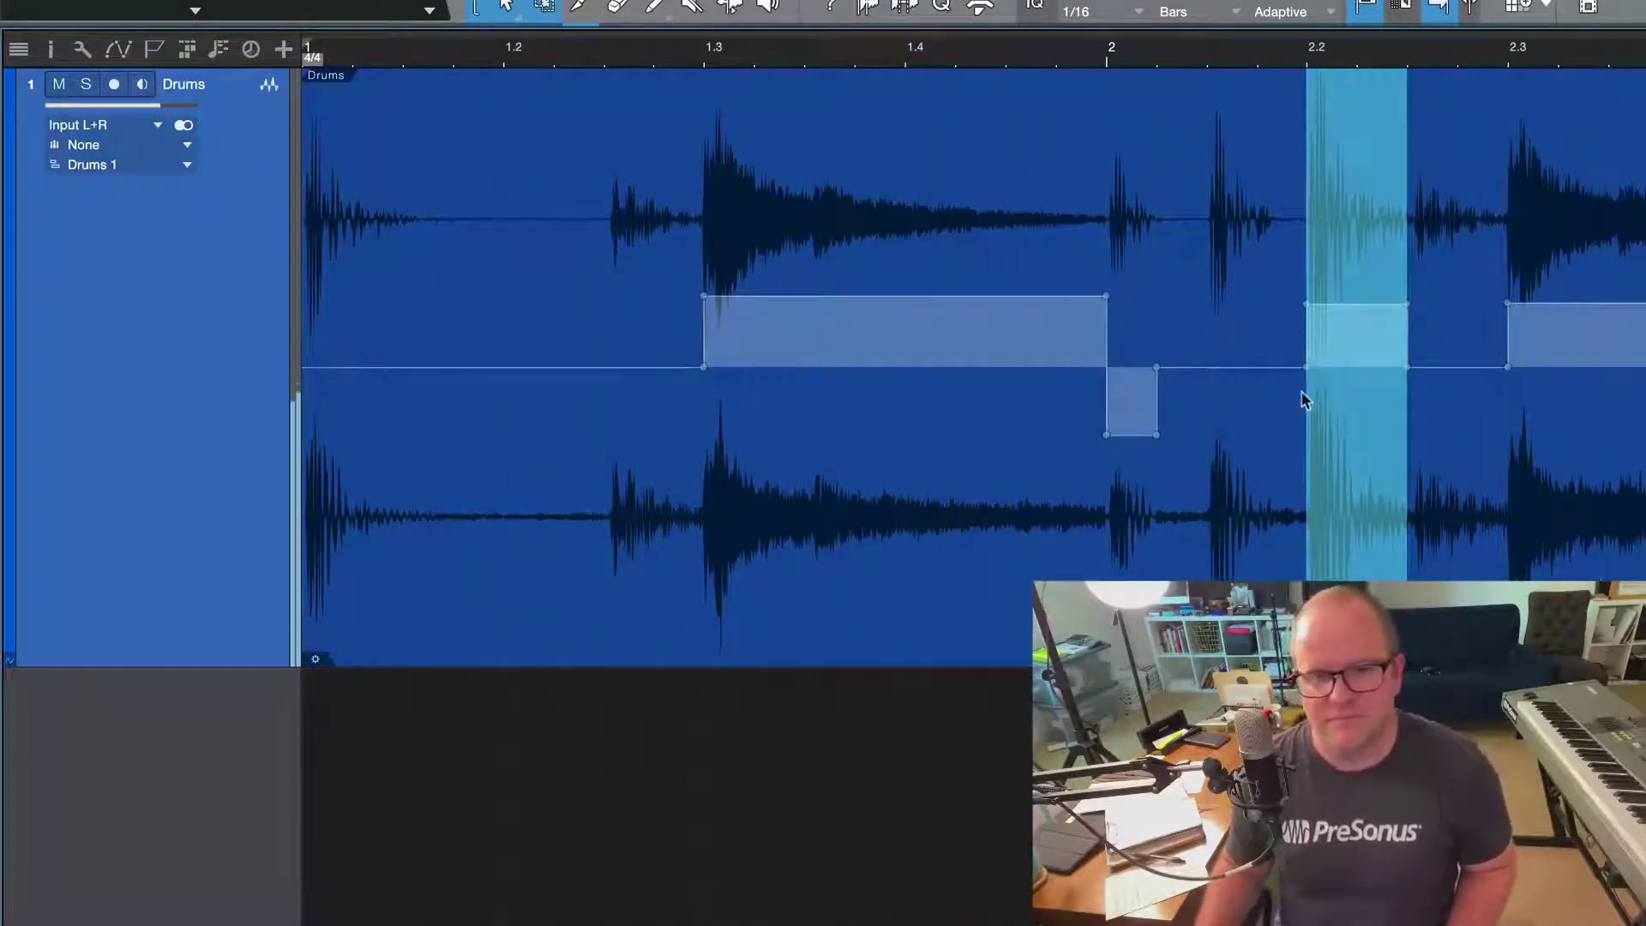
Remove two envelope points so the abrupt gain steps become rising ramps.
scroll(1303, 396, up, 5)
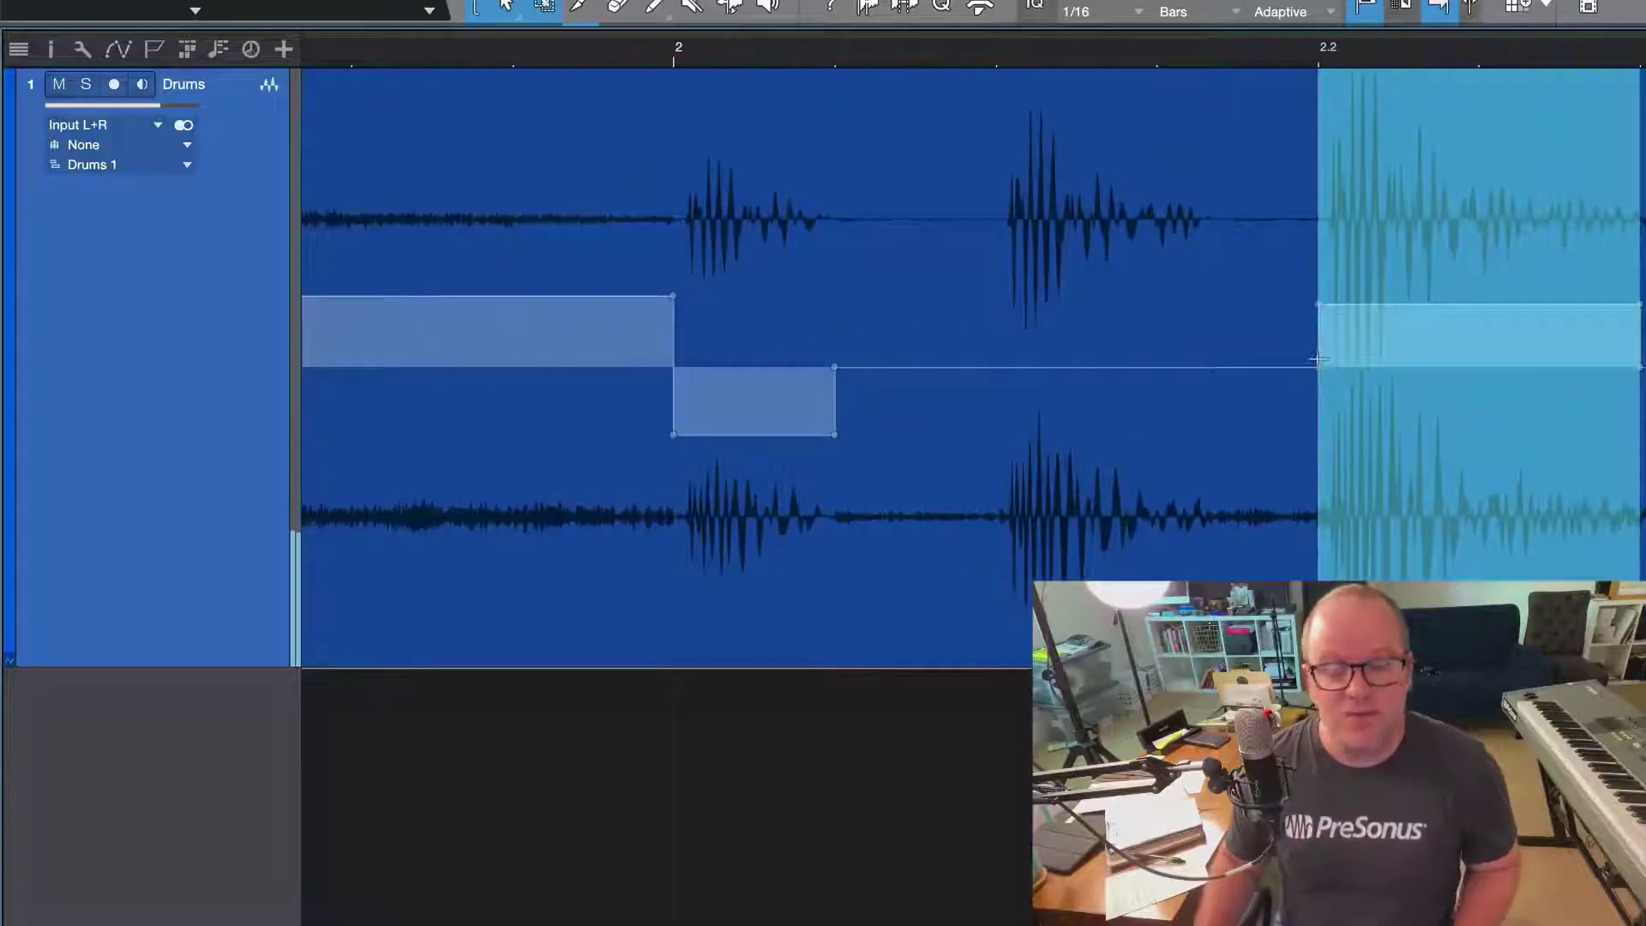
click(837, 370)
double_click(837, 371)
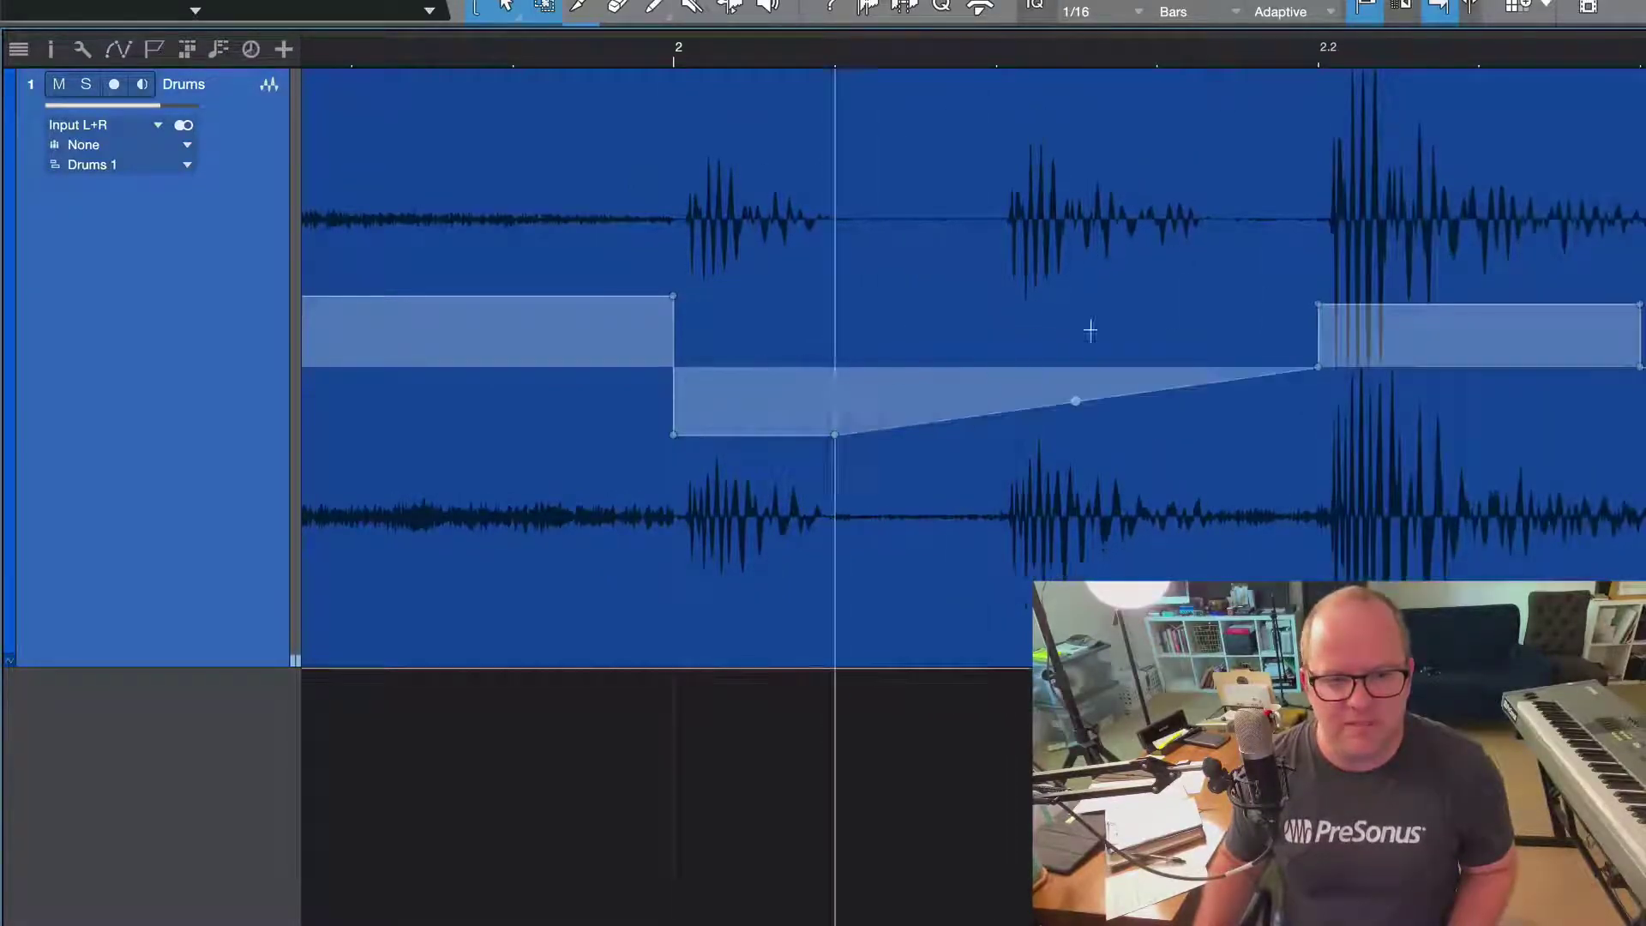
double_click(1318, 369)
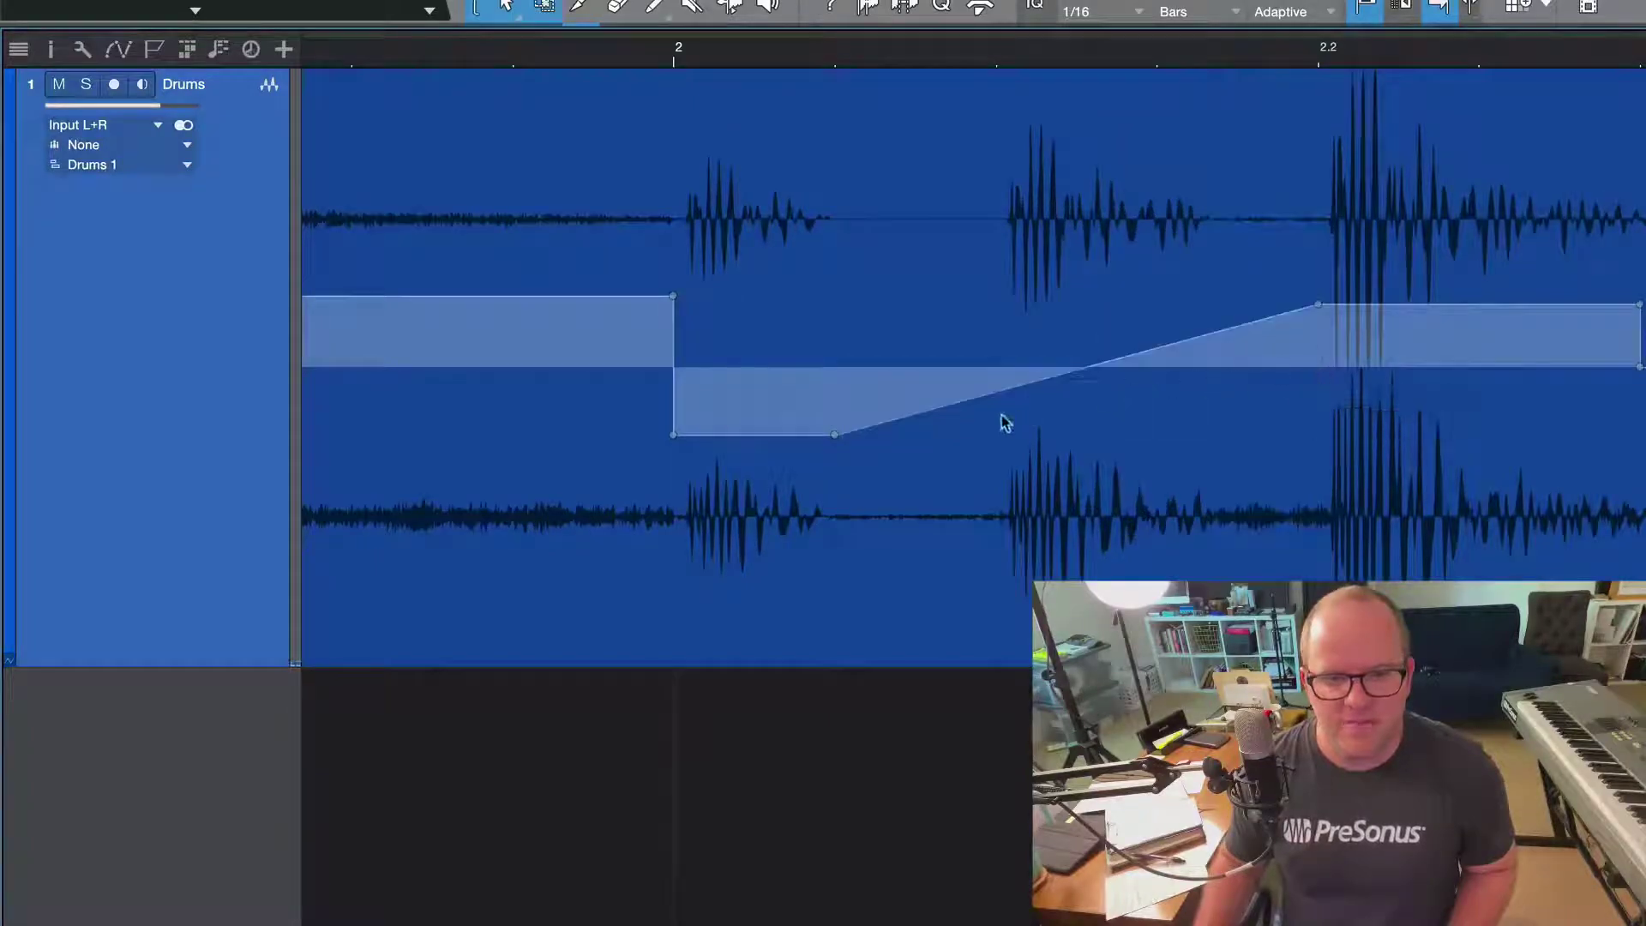
key(space)
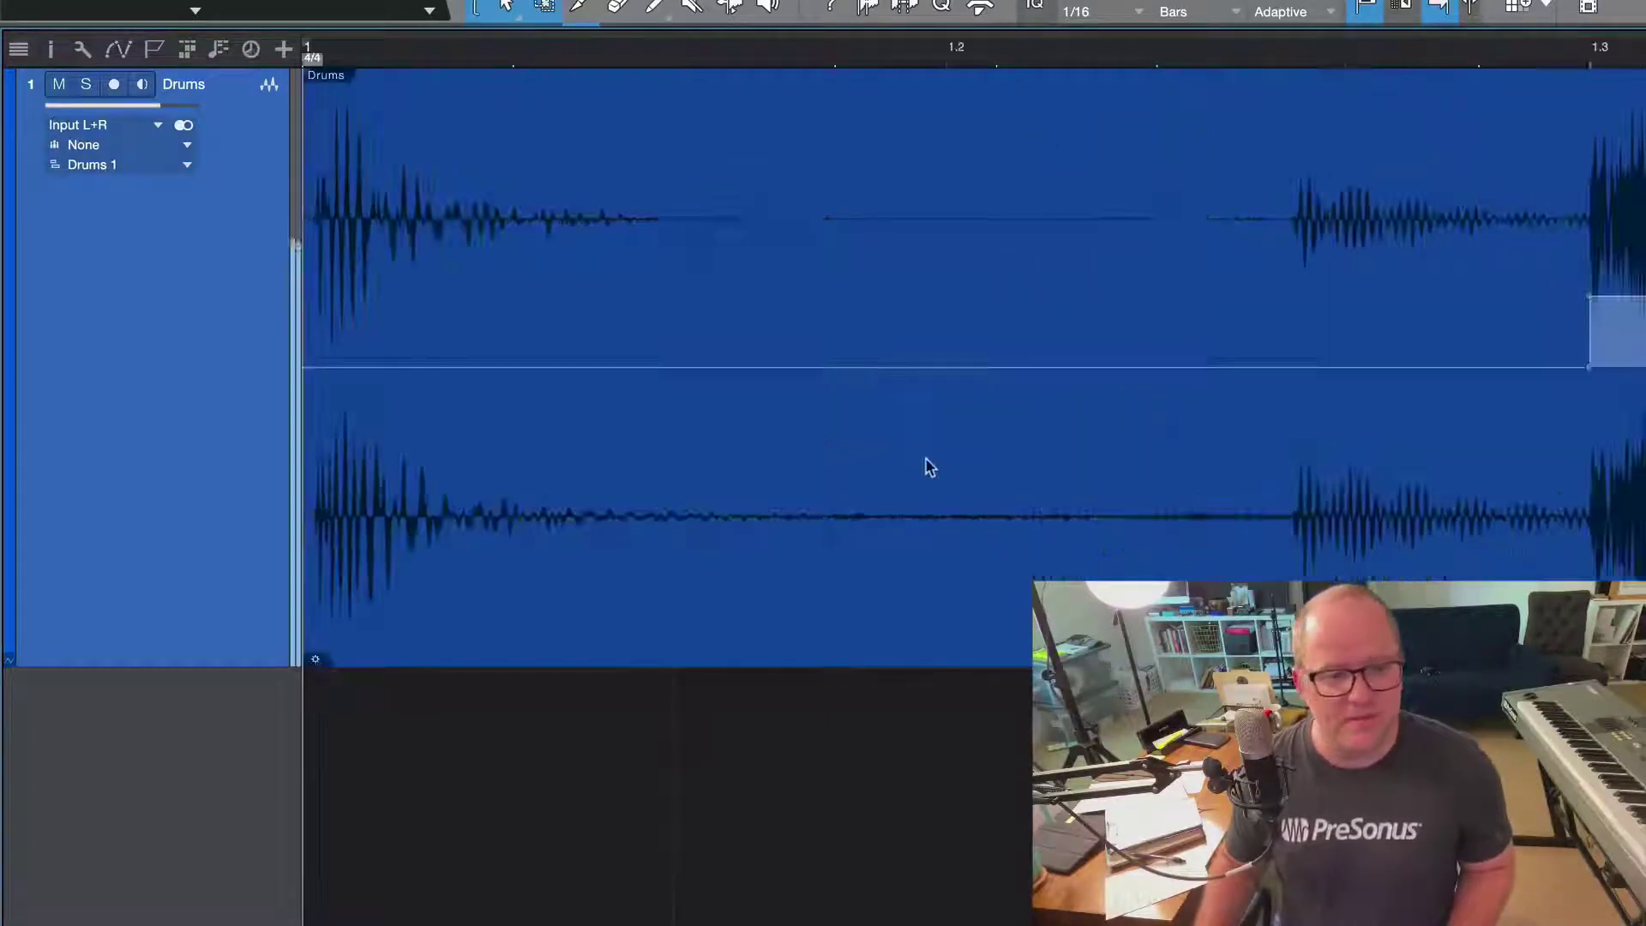
Slope the envelope into bar 2 with a new point before it, then play back.
key(w)
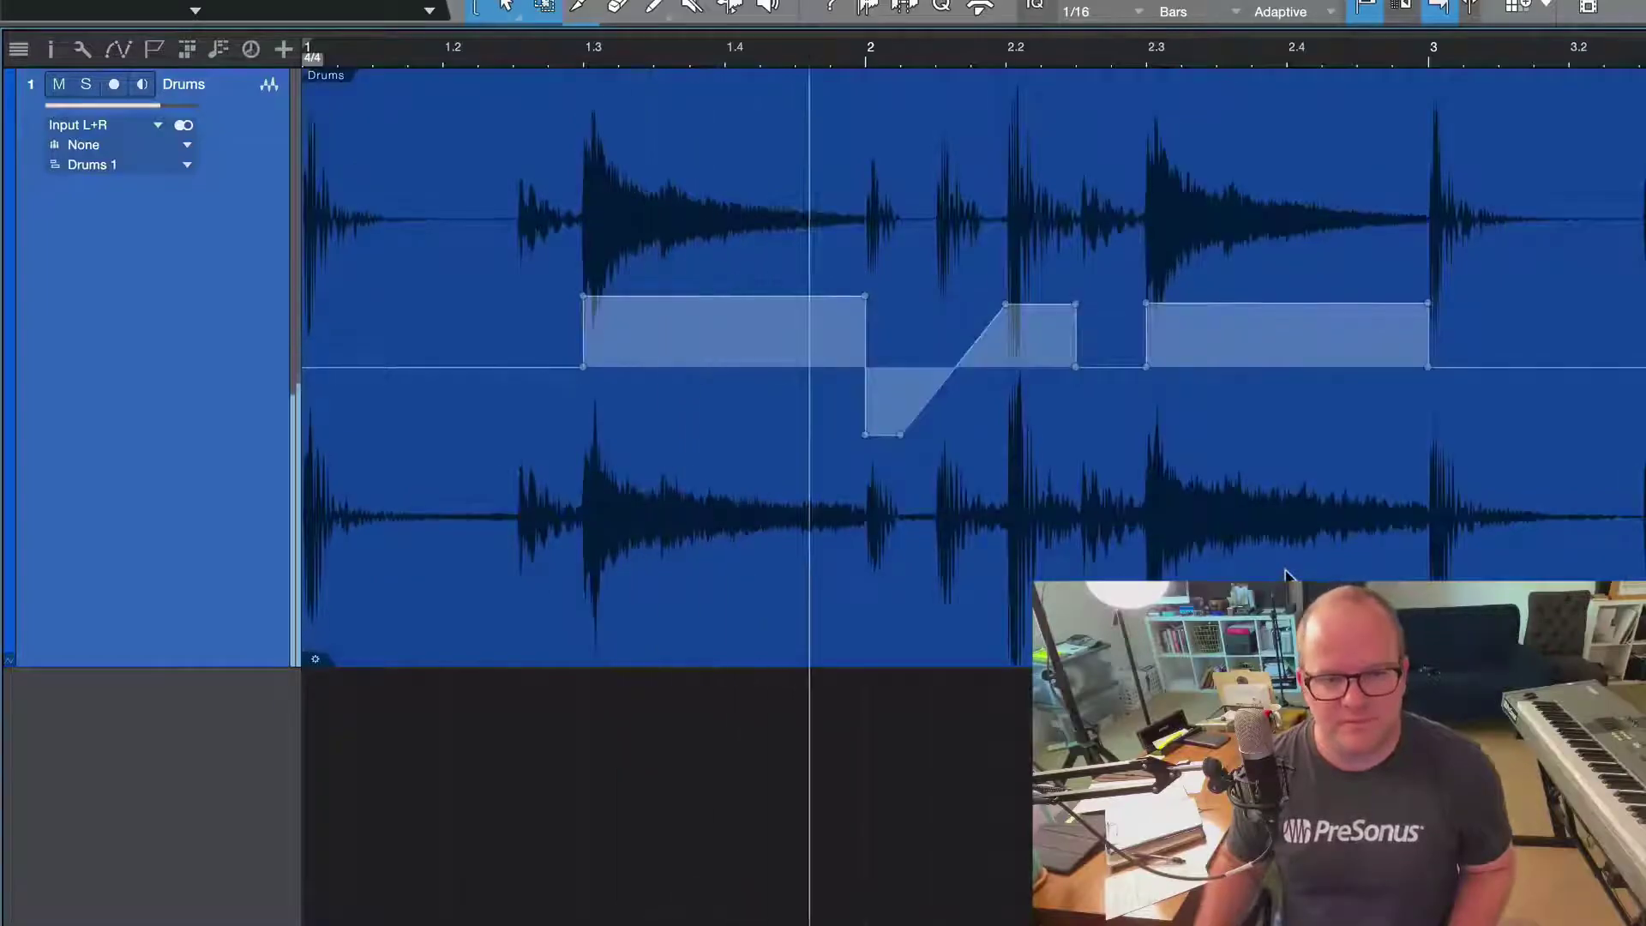
key(e)
key(e)
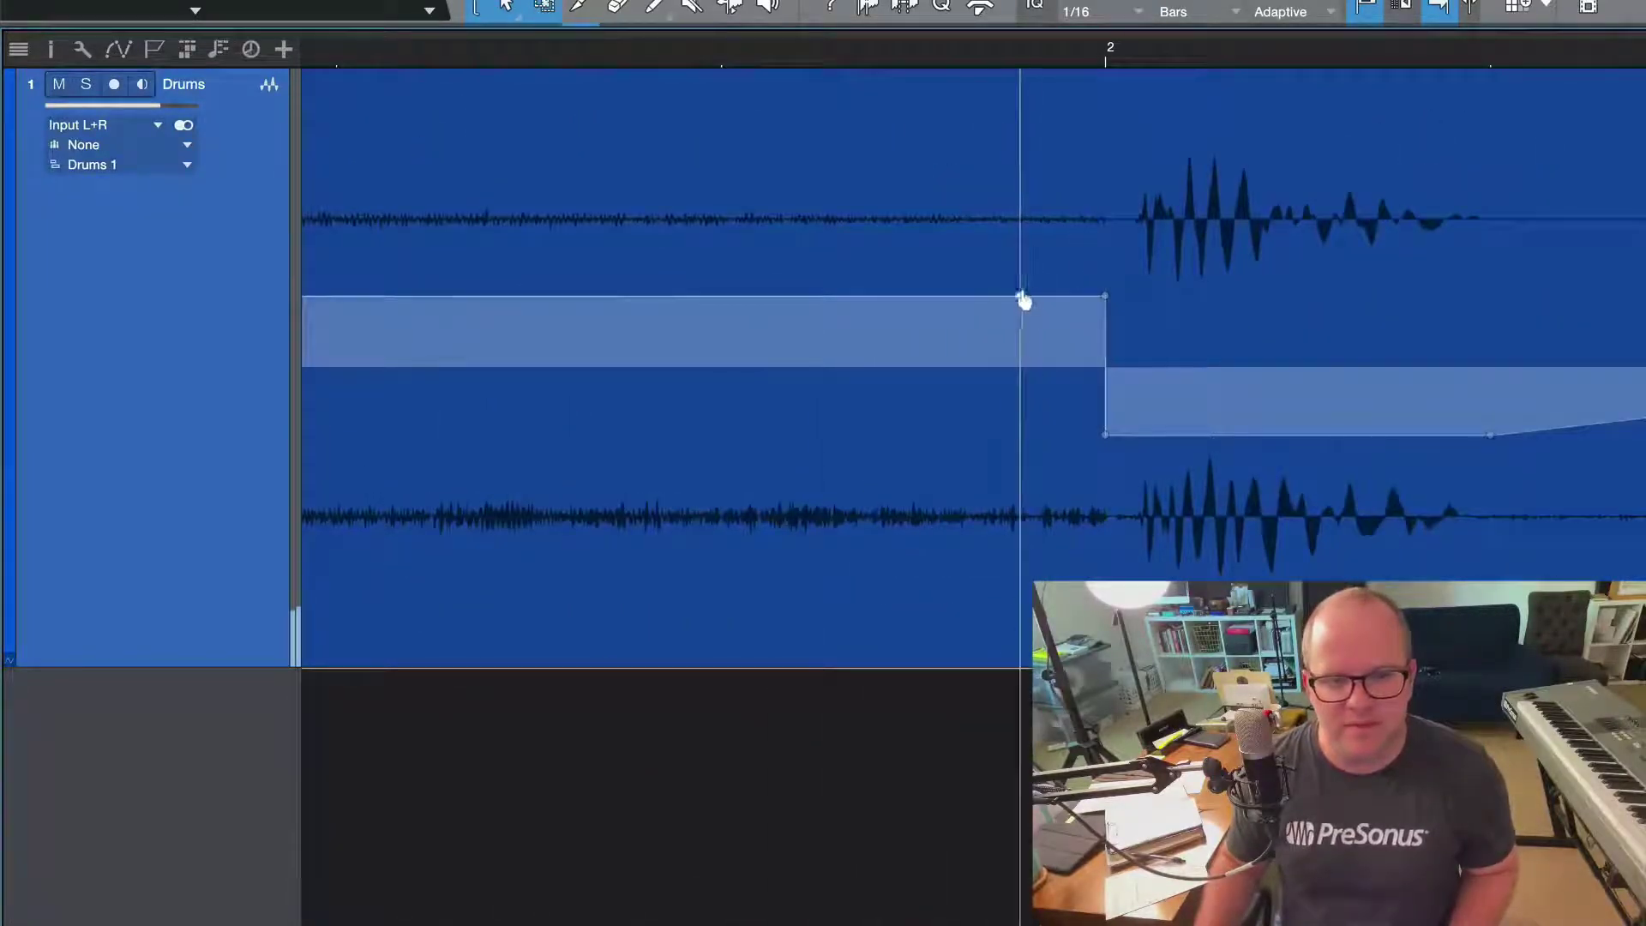
click(1020, 296)
double_click(1106, 295)
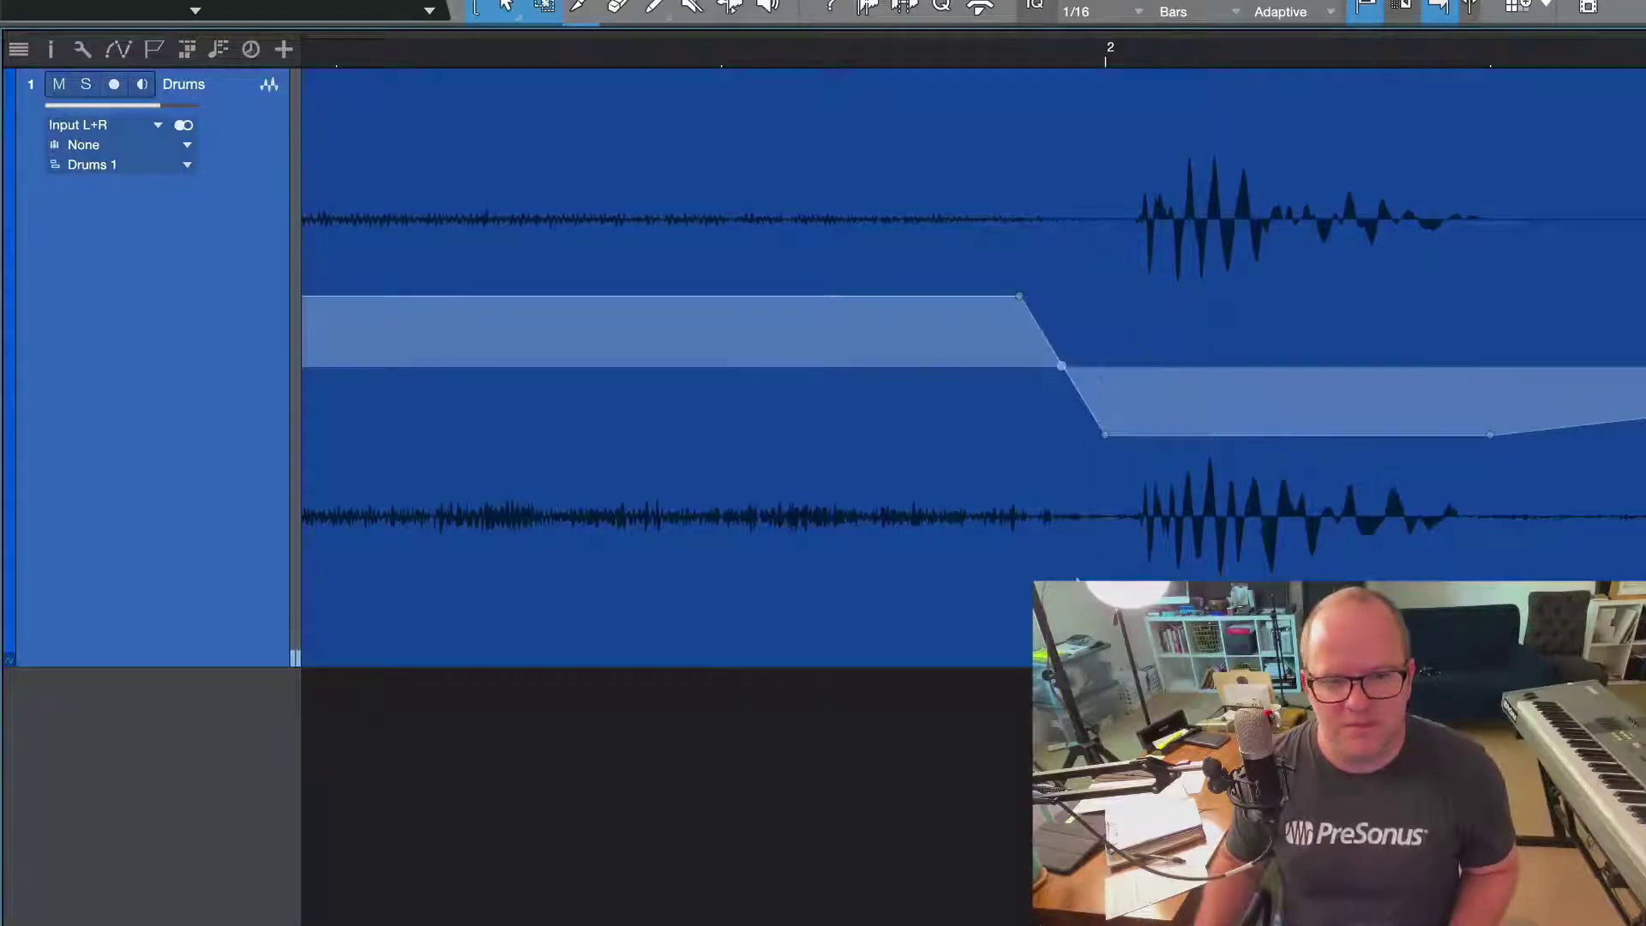
key(w)
key(space)
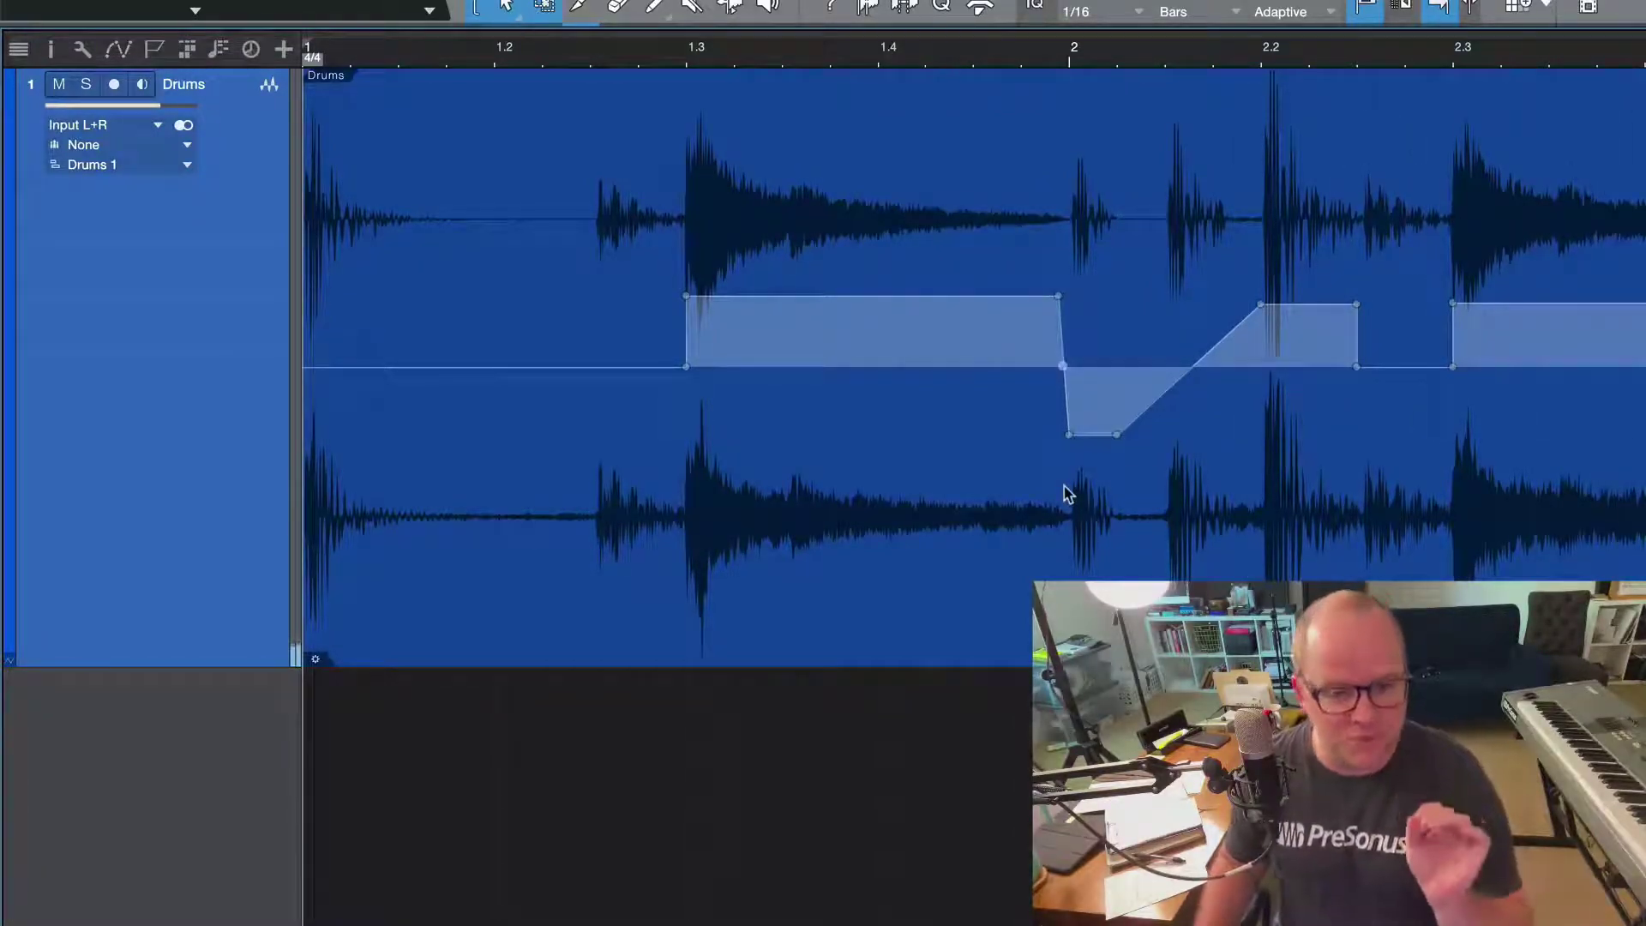
click(935, 553)
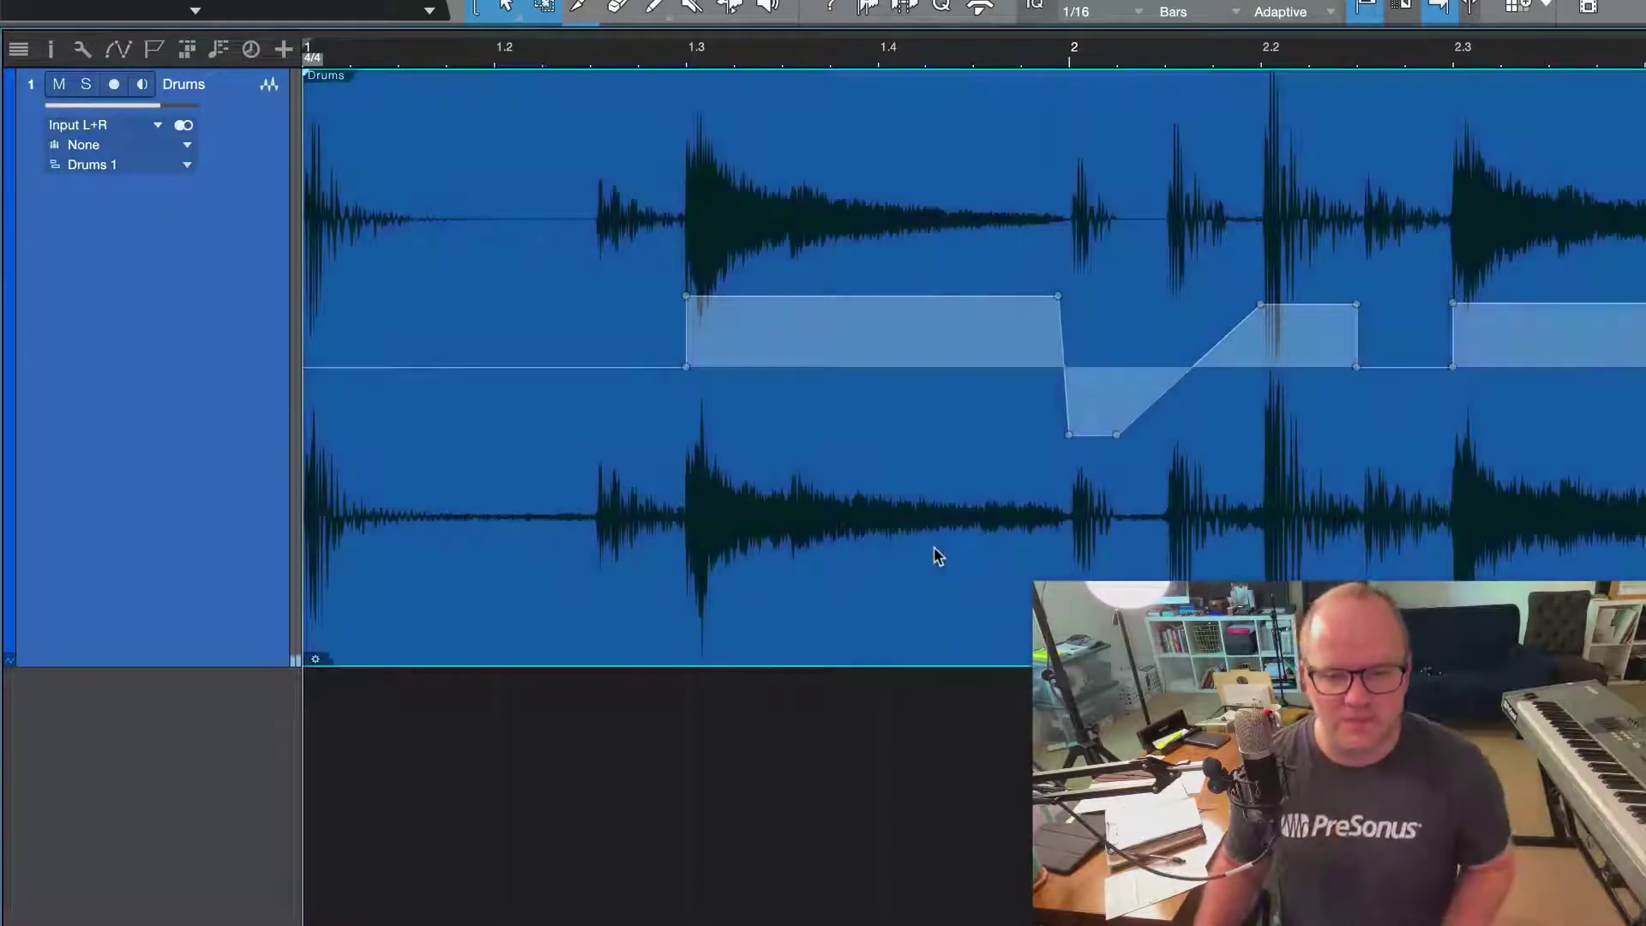
Duplicate the Drums loop repeatedly out to about bar 29 and select the bars 9–13 copy.
key(z)
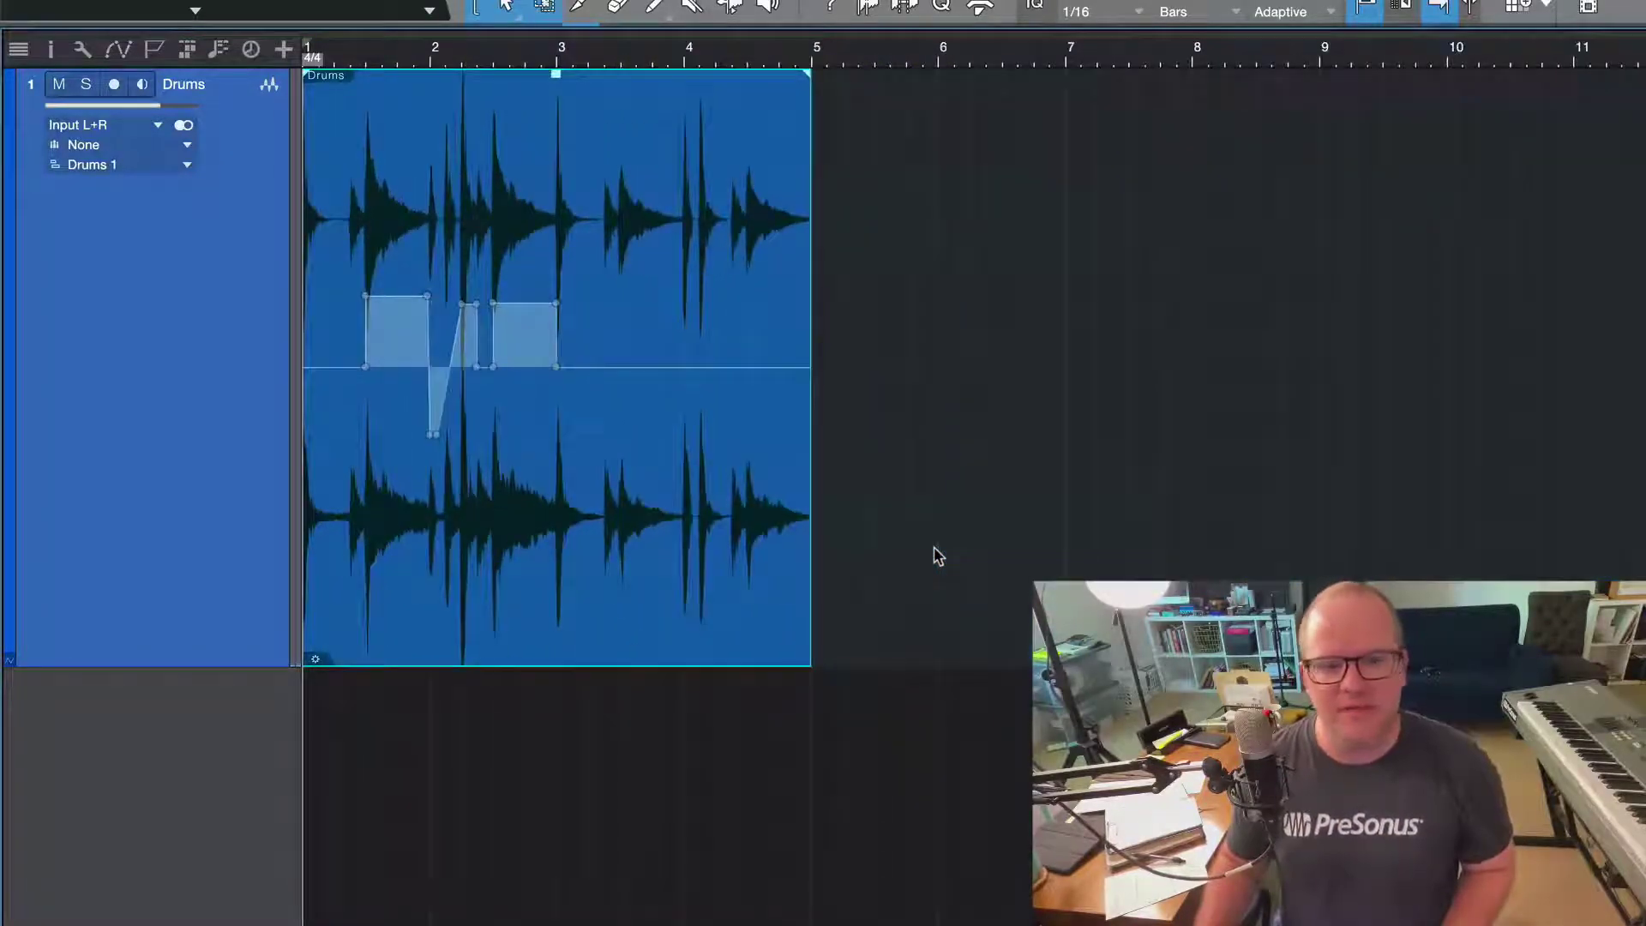
key(d)
key(d)
key(d)
key(d)
key(d)
key(d)
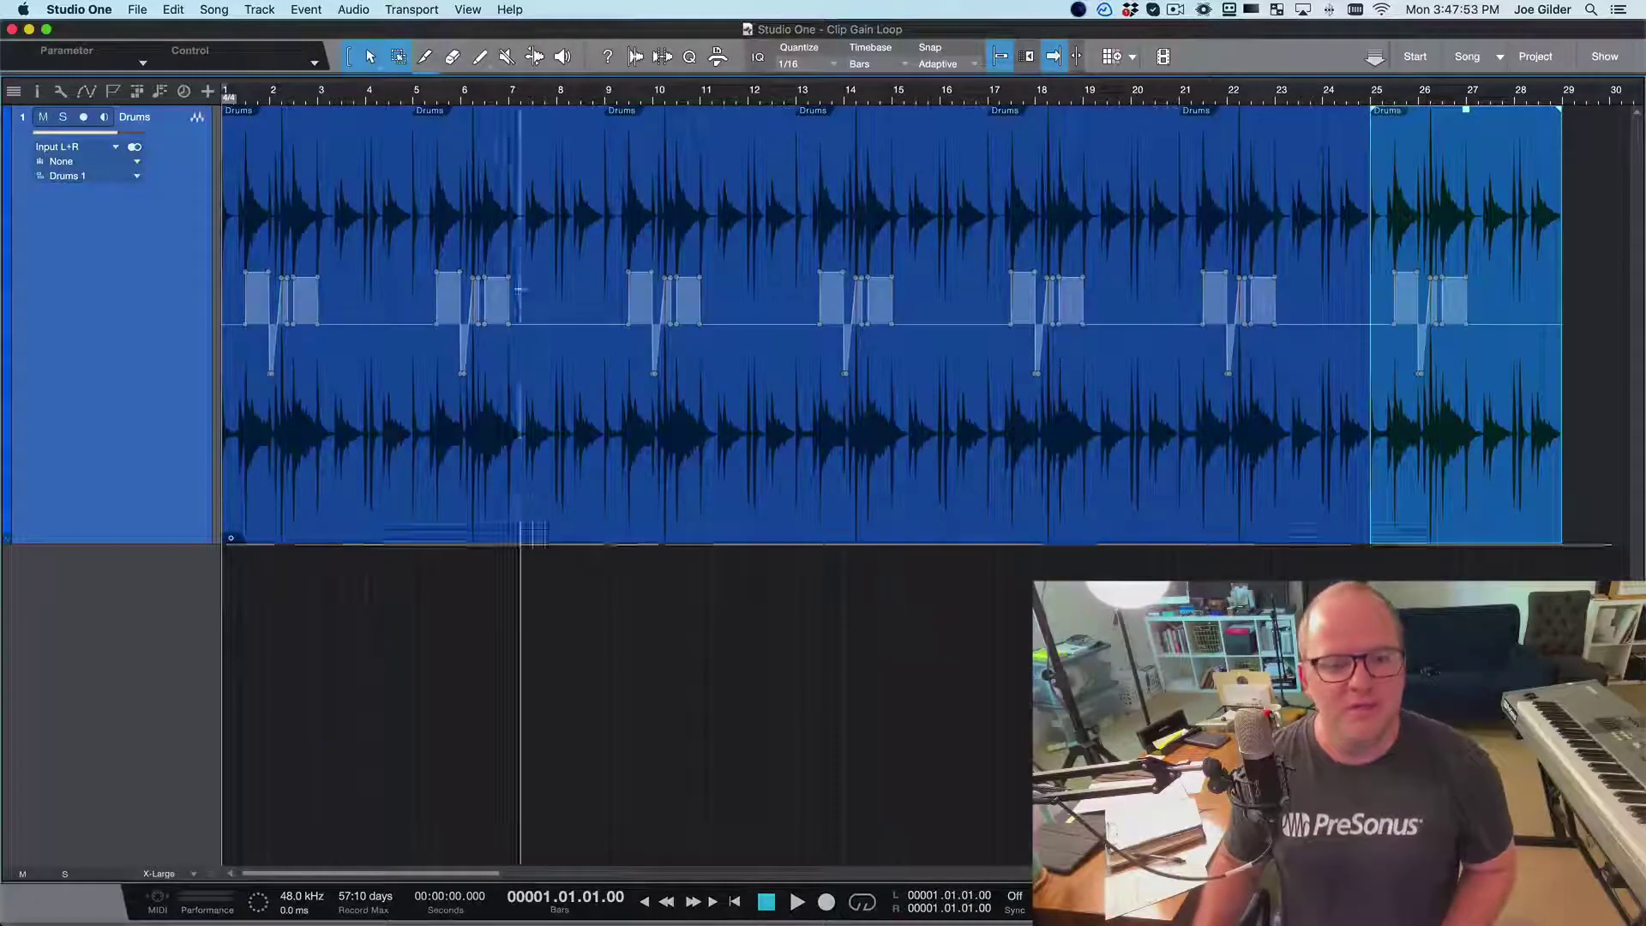
click(343, 446)
click(508, 448)
click(754, 461)
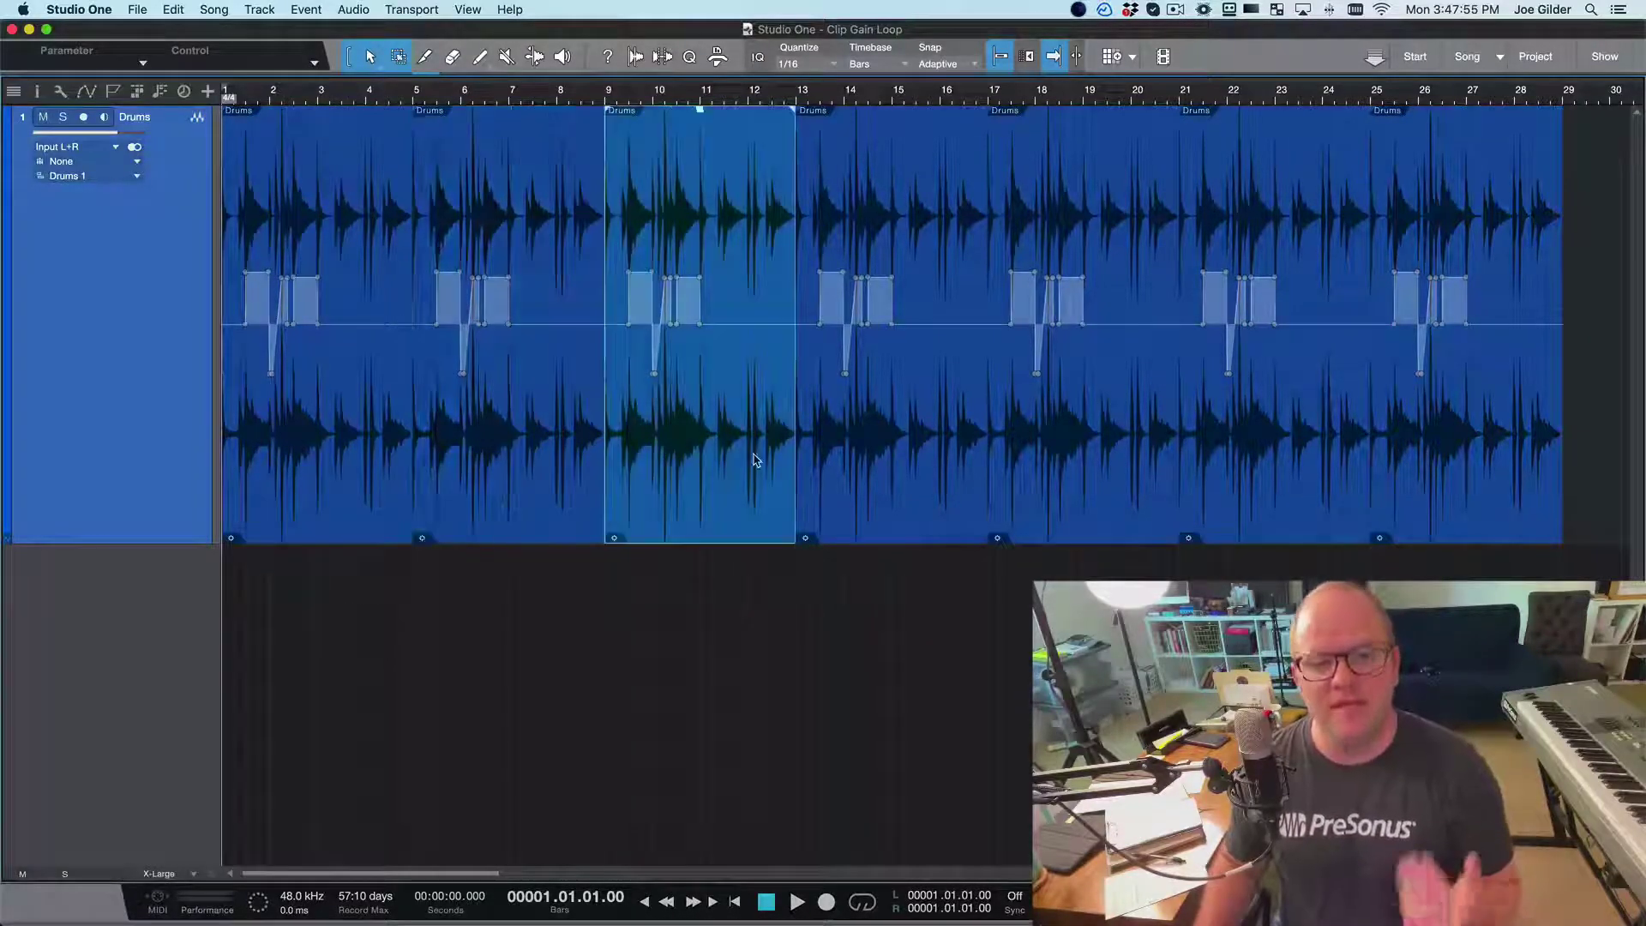
Raise the overall gain of the bars 9–13 copy and lower a range within it.
mouse_move(686, 202)
mouse_down()
mouse_move(676, 164)
mouse_move(703, 252)
mouse_move(705, 153)
mouse_move(705, 192)
mouse_up()
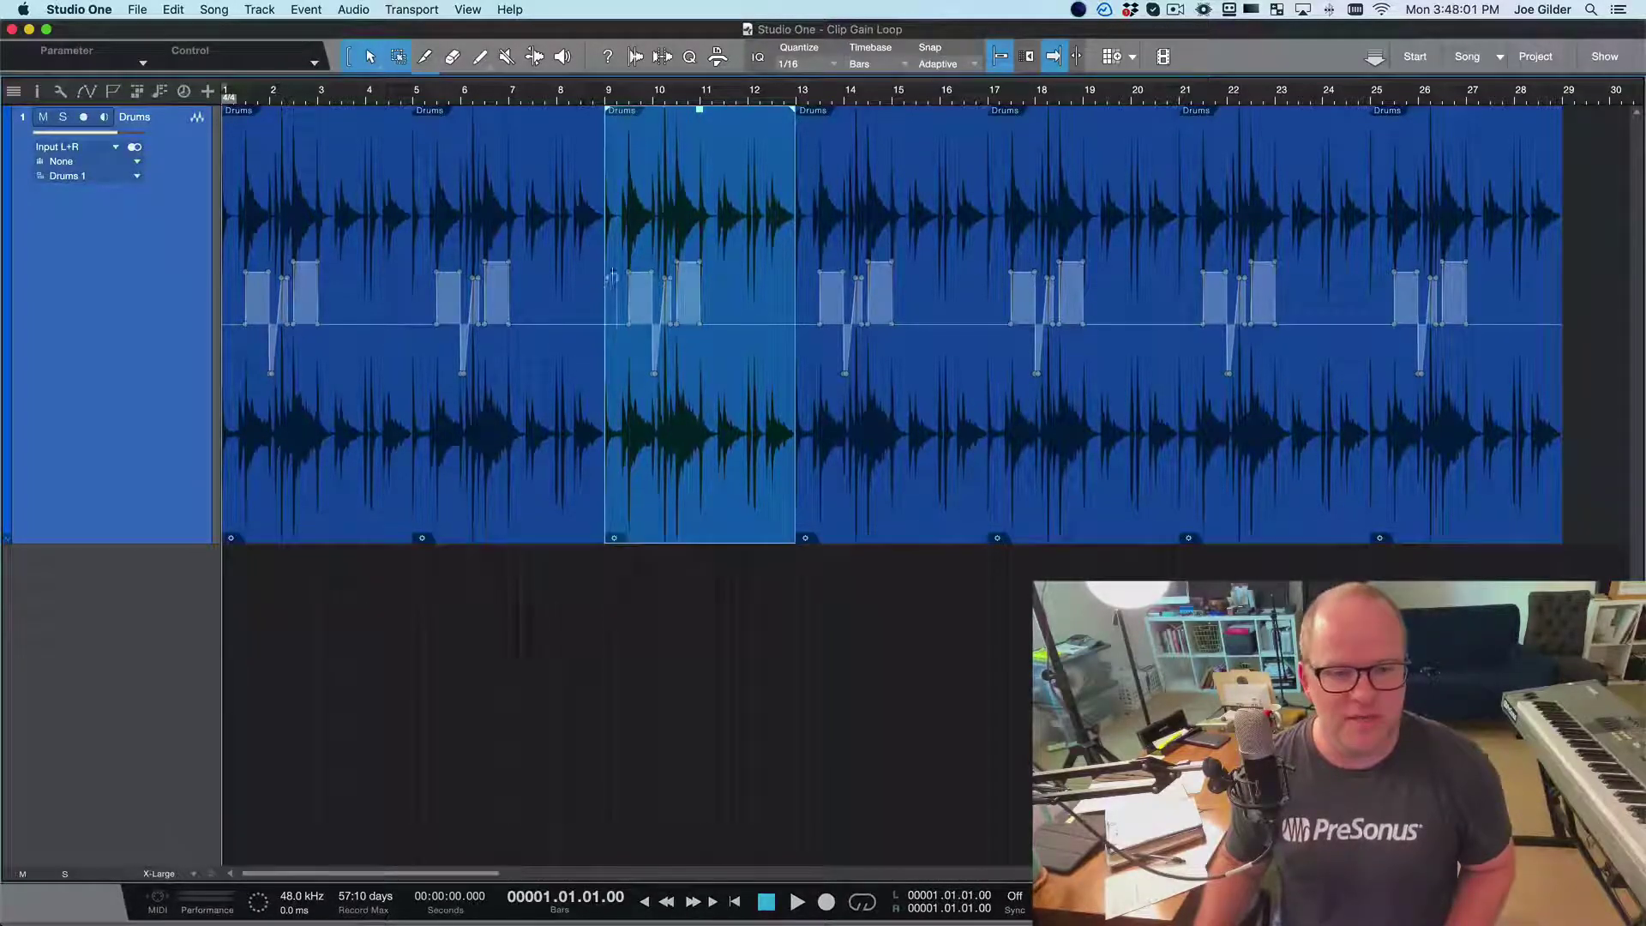
drag(616, 276, 782, 283)
drag(700, 109, 706, 191)
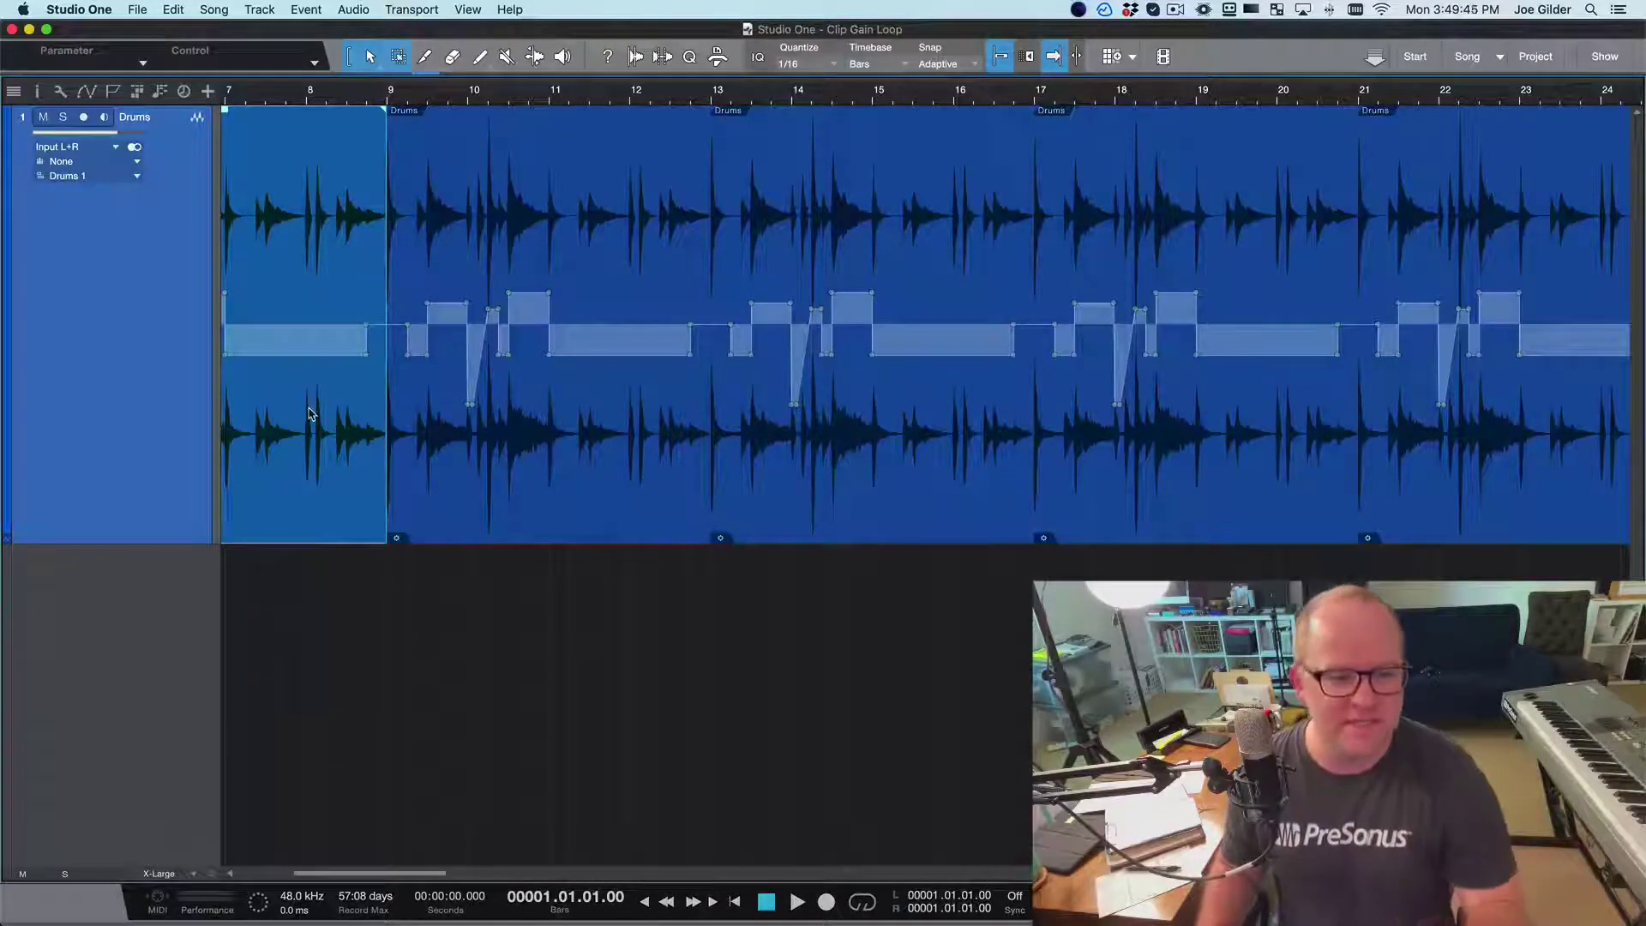
Apply Reset Gain Envelope to the drum events to flatten all boosts and dips.
right_click(311, 414)
mouse_move(459, 798)
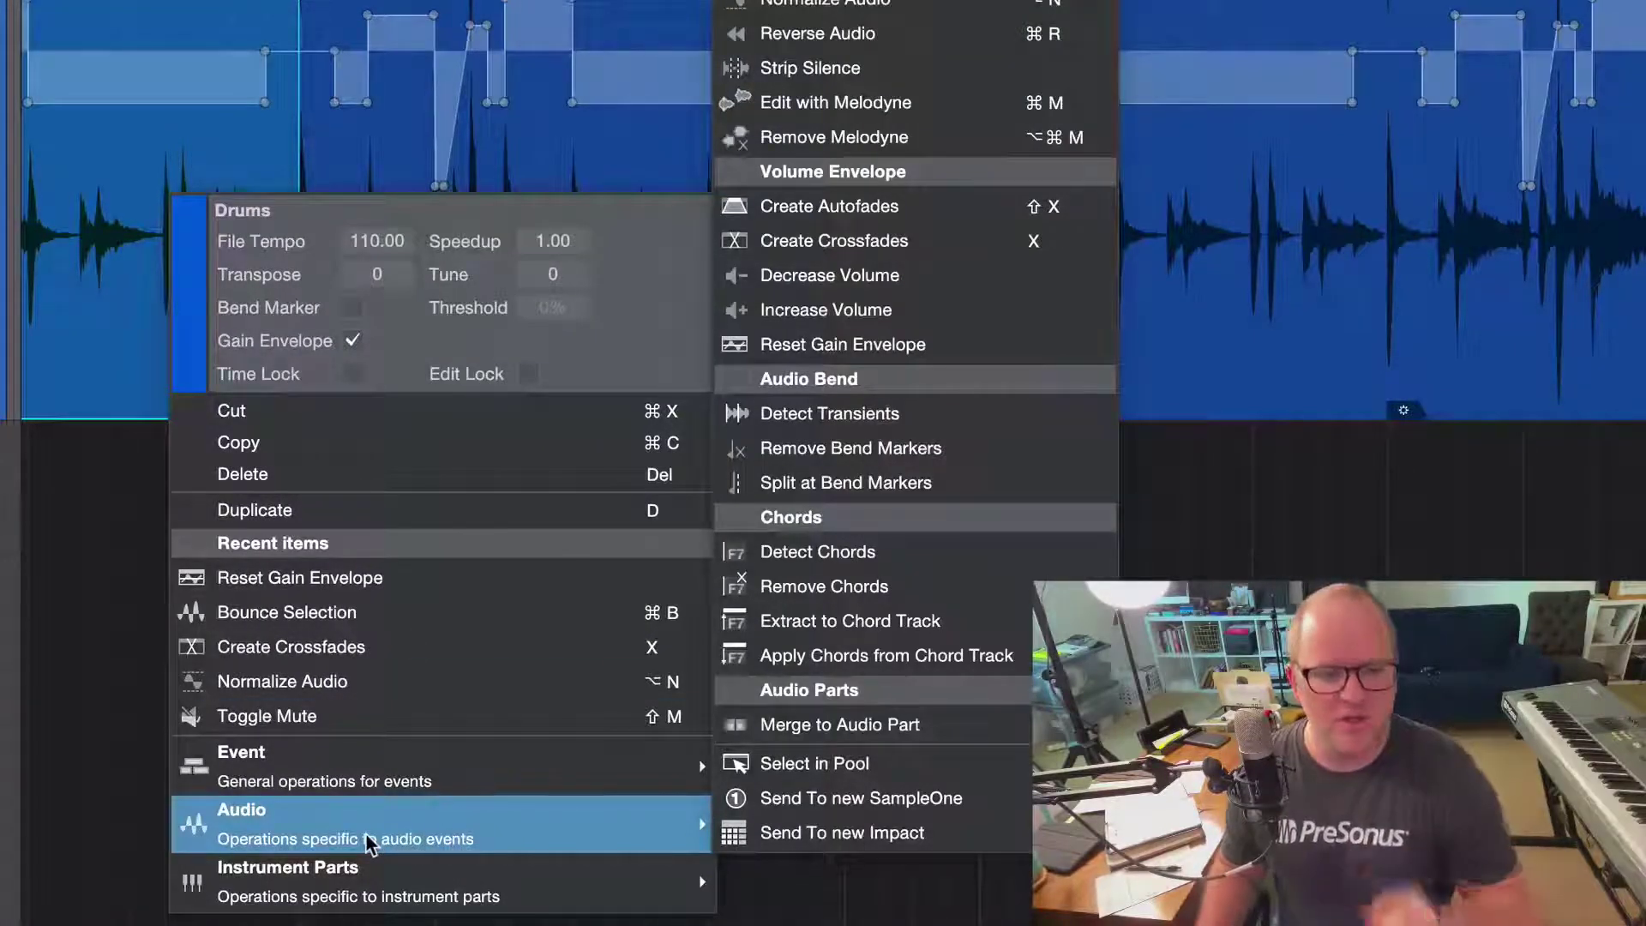
click(864, 355)
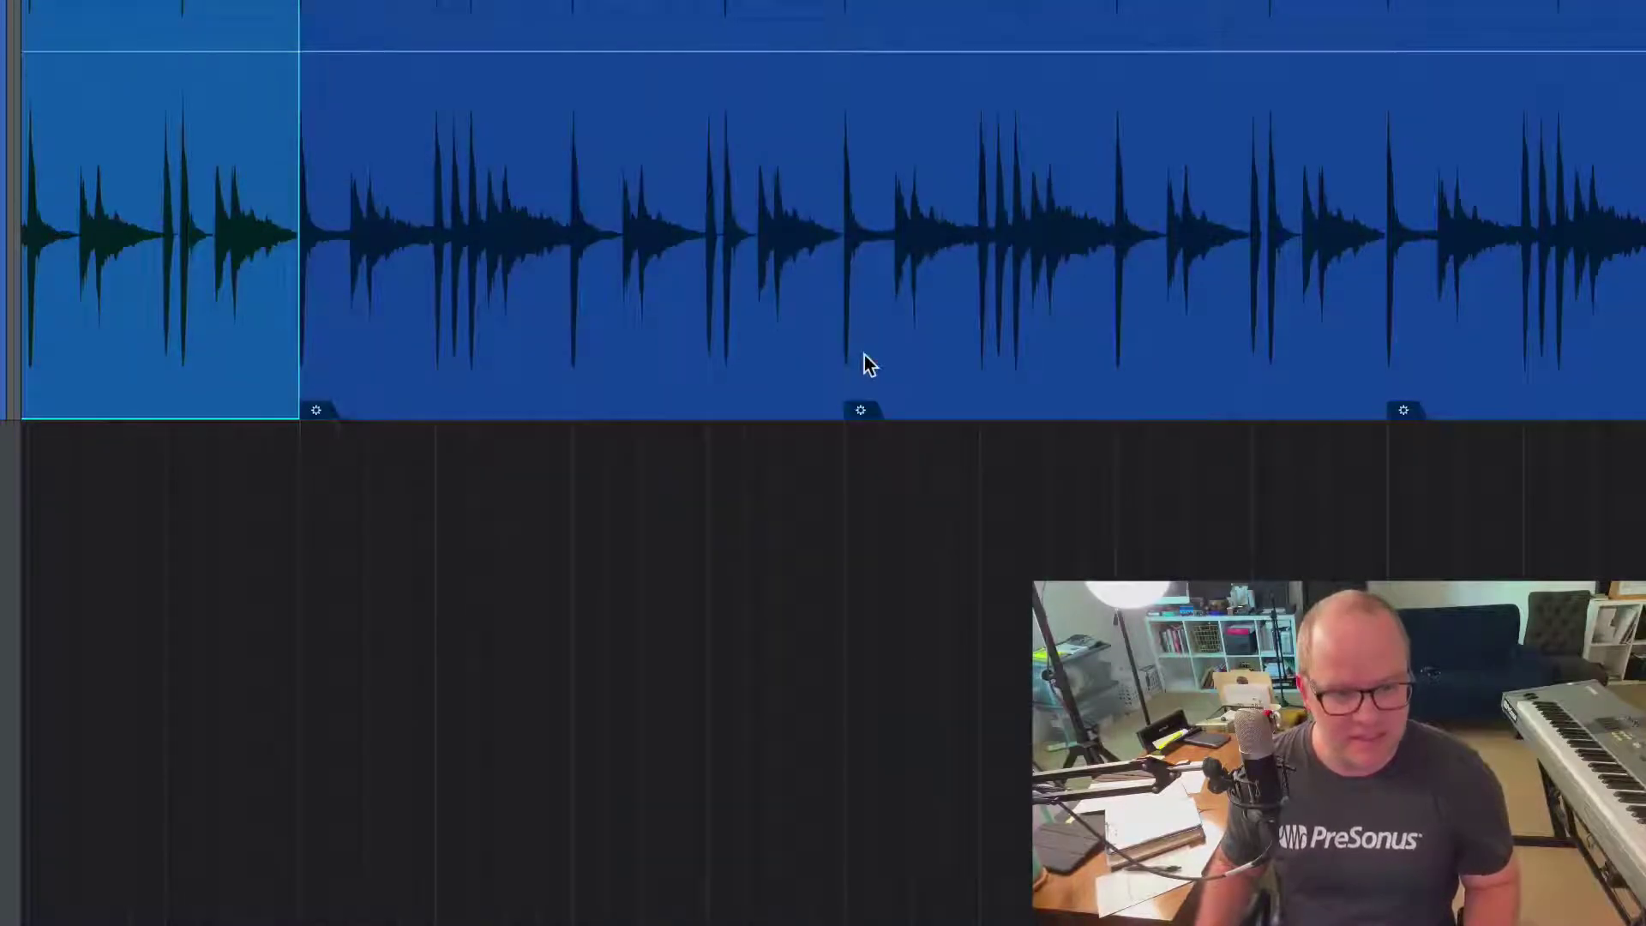